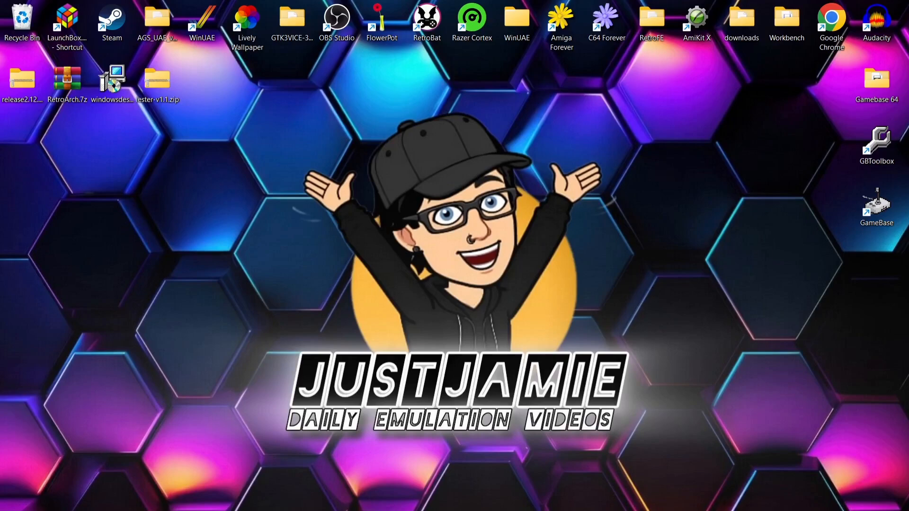
- Switch to Chrome and review the SimpleLauncher release2.12.0 assets and RetroArch's Windows download options
left_click(495, 499)
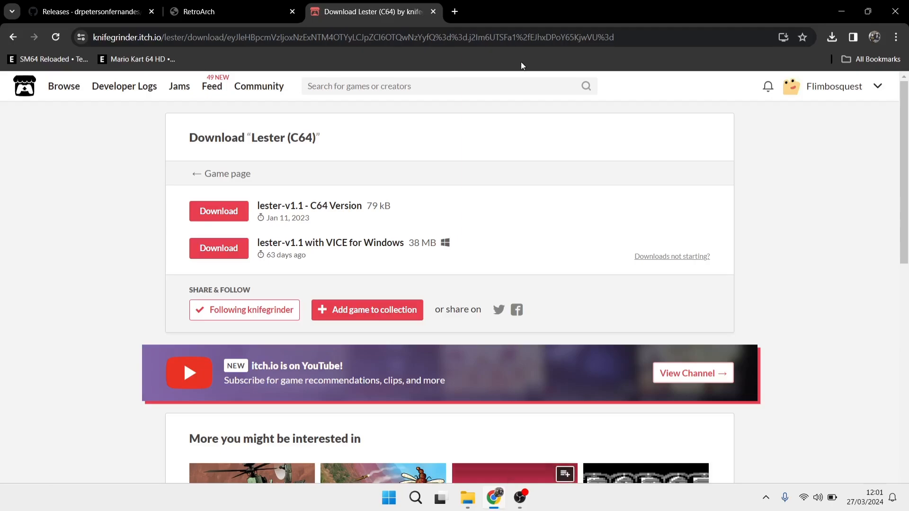
left_click(90, 11)
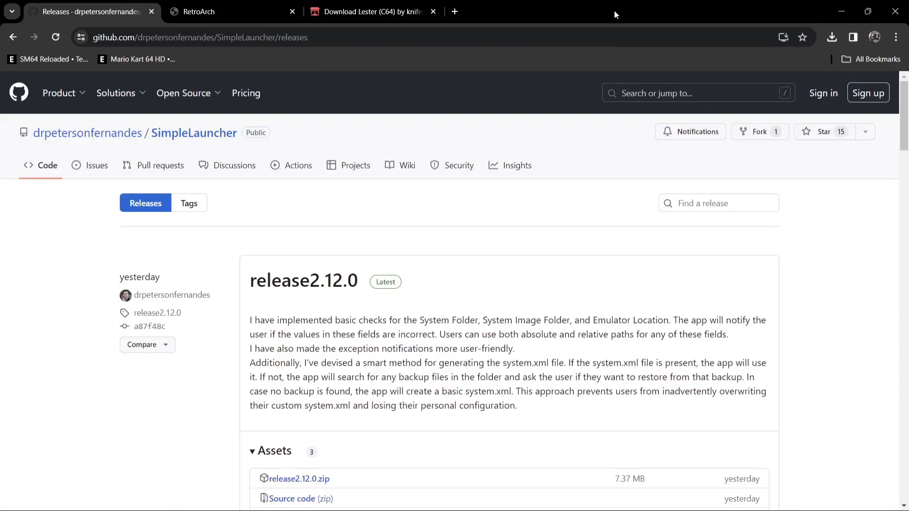
scroll(465, 251, "down", 5)
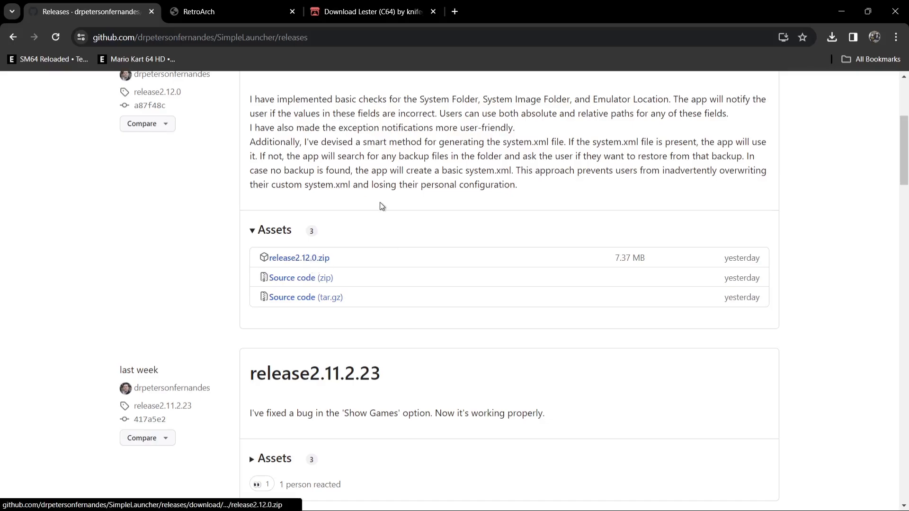
left_click(261, 5)
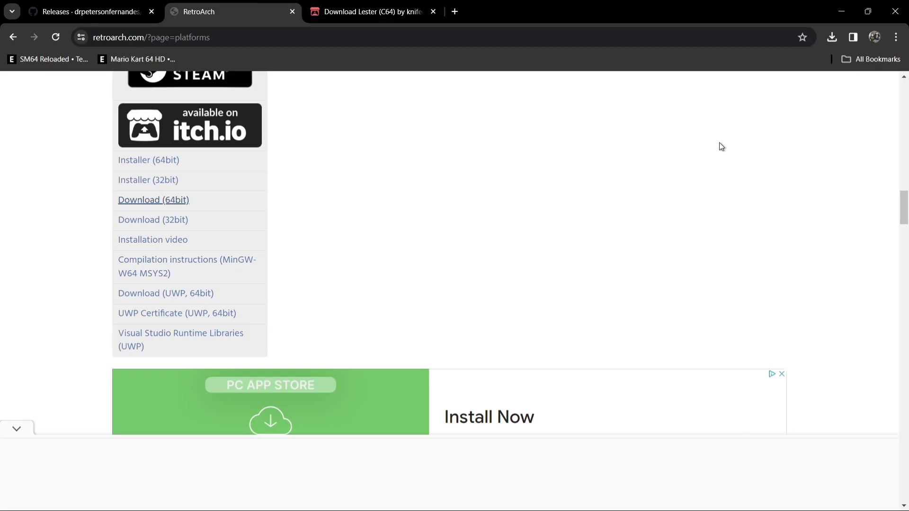
mouse_move(904, 204)
left_mouse_down()
mouse_move(905, 129)
mouse_move(901, 209)
left_mouse_up()
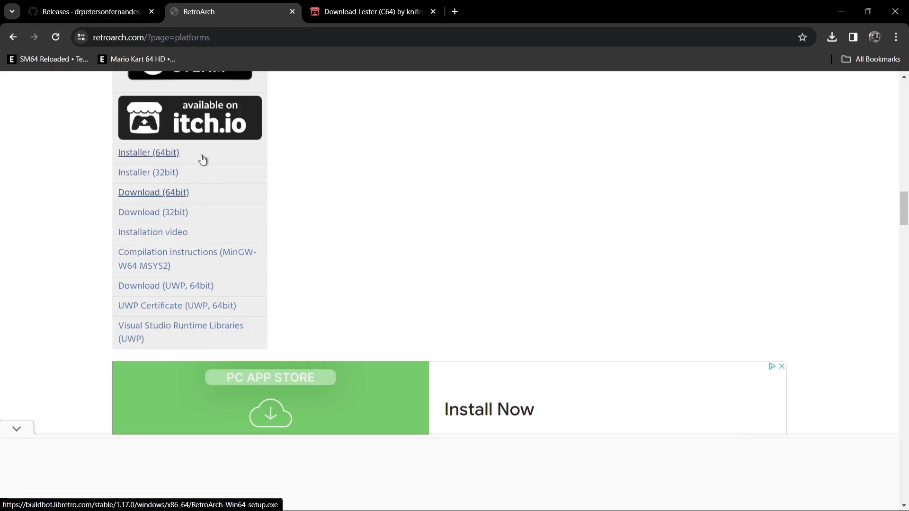
mouse_move(198, 175)
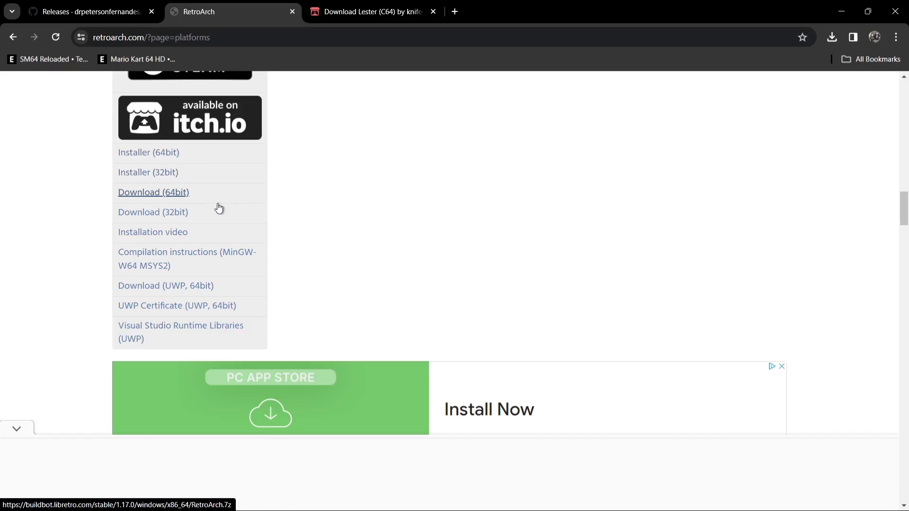
mouse_move(225, 220)
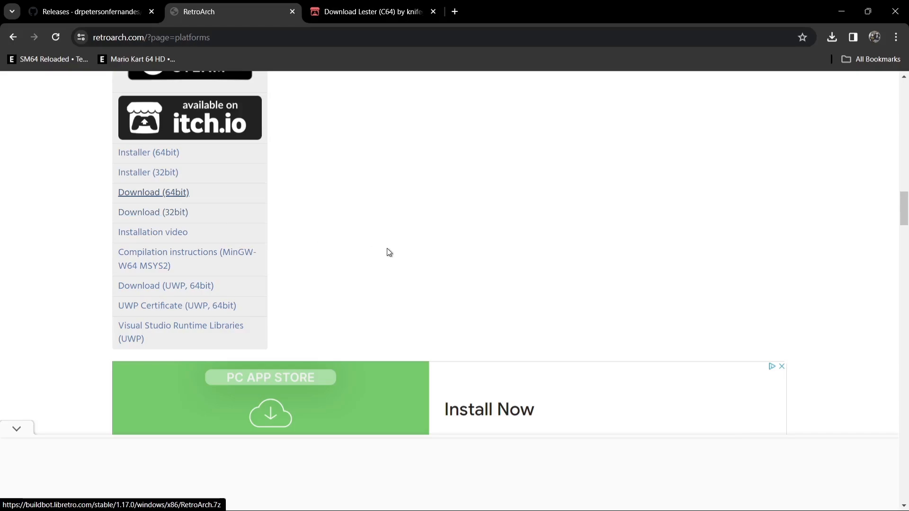
- Check the computer's system type in System Information to choose between the 64-bit and 32-bit RetroArch downloads
left_click(418, 503)
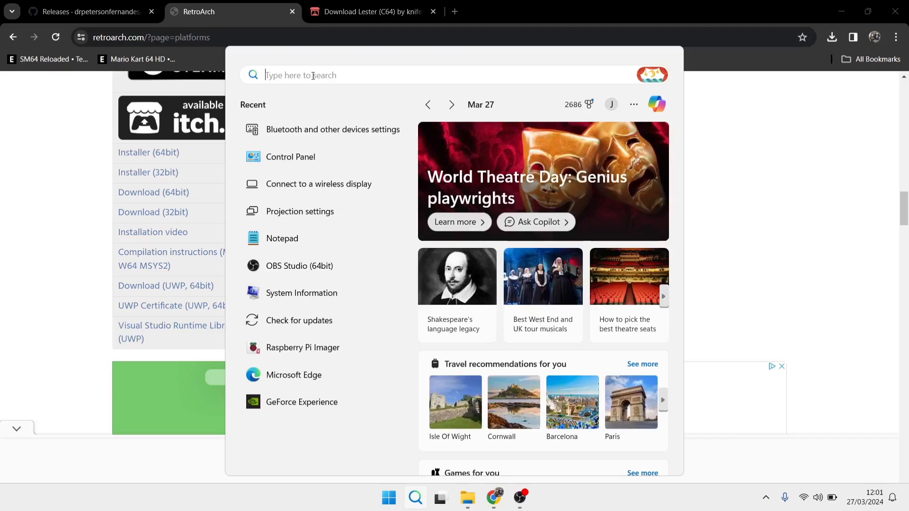
type("syste")
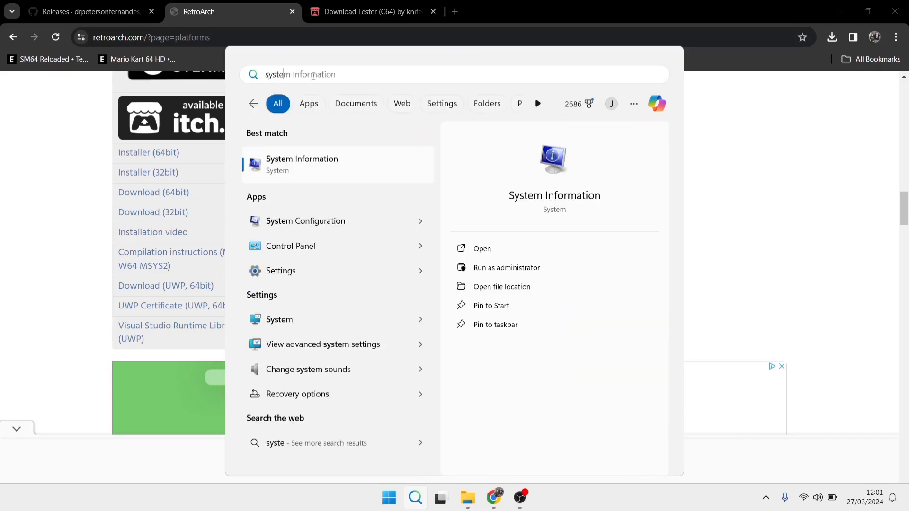
left_click(317, 161)
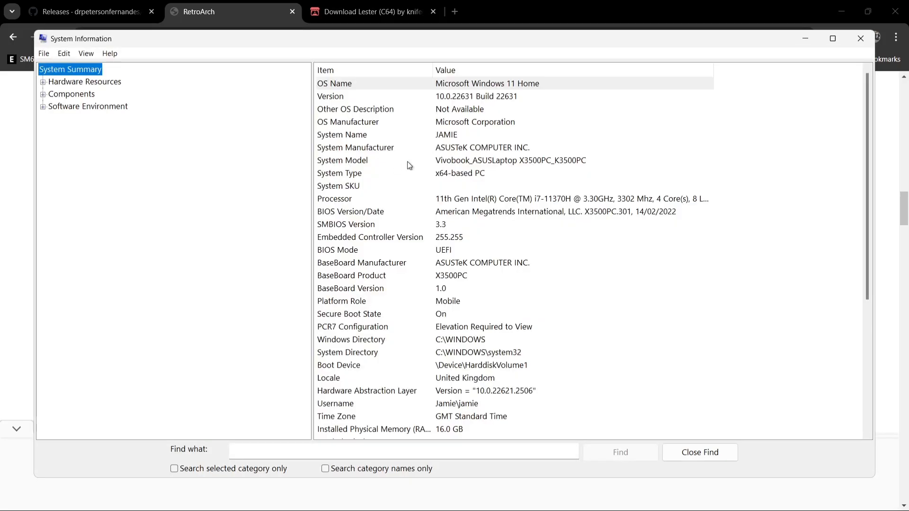
left_click(469, 177)
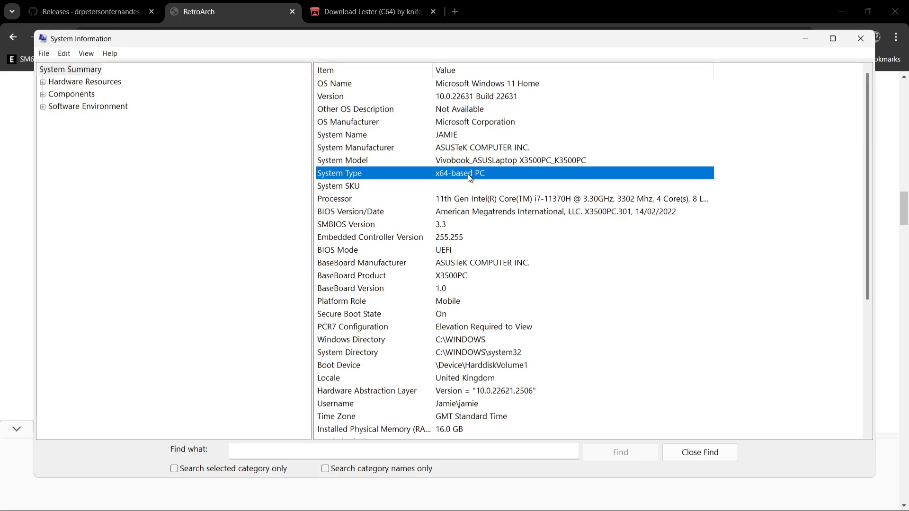
left_click(861, 39)
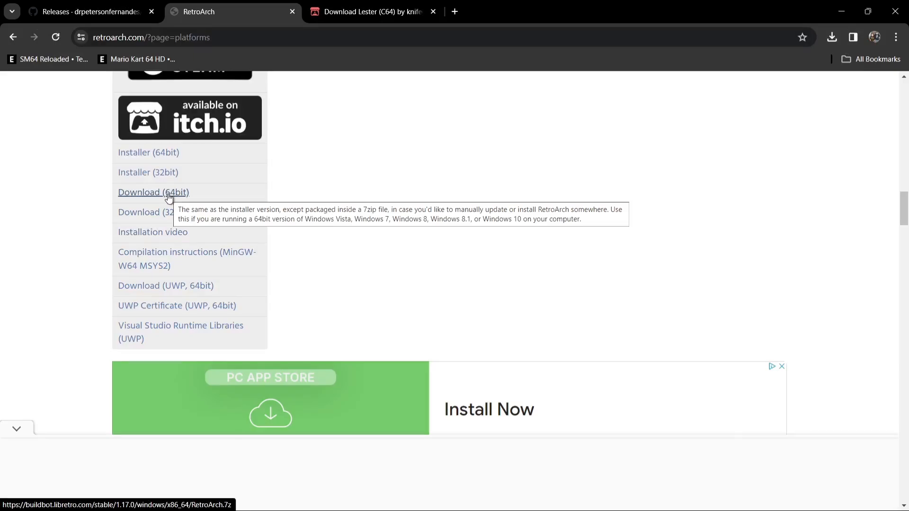
- Download the C64 version of lester-v1.1 from its itch.io page and return to the desktop
left_click(372, 5)
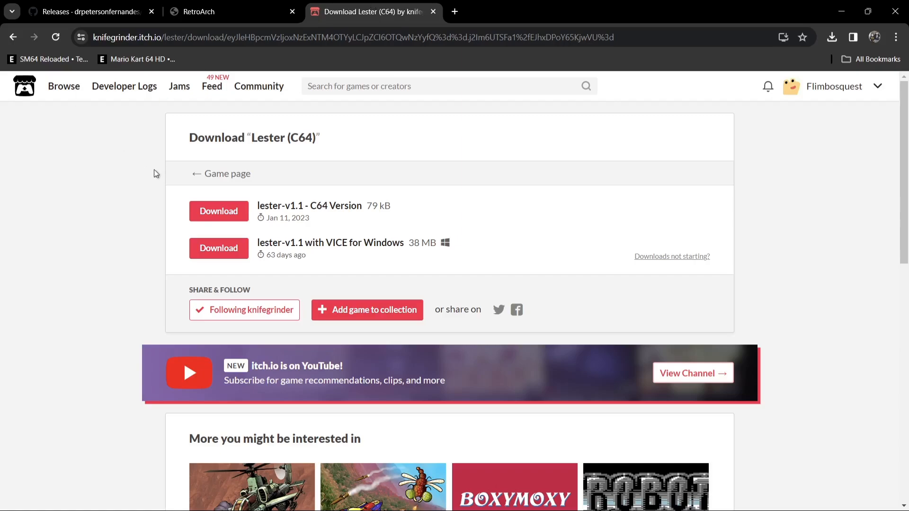
left_click(216, 214)
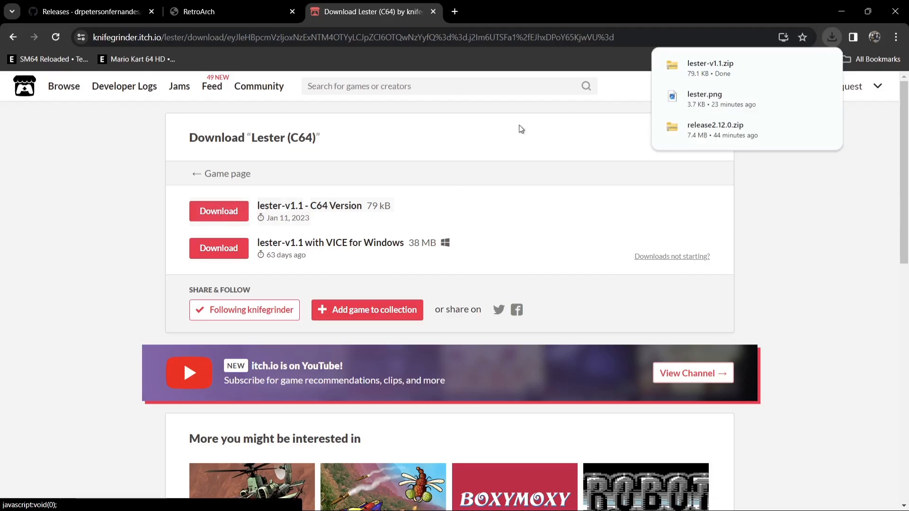
left_click(829, 279)
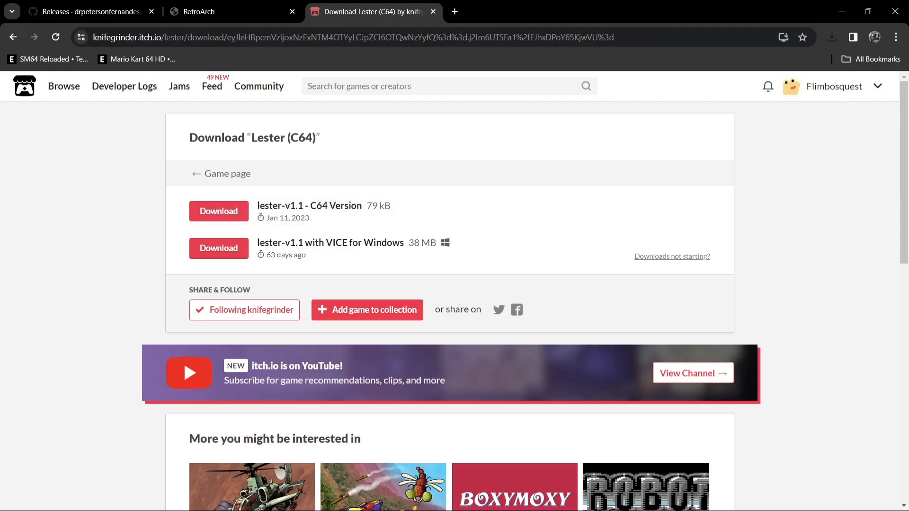
left_click(841, 11)
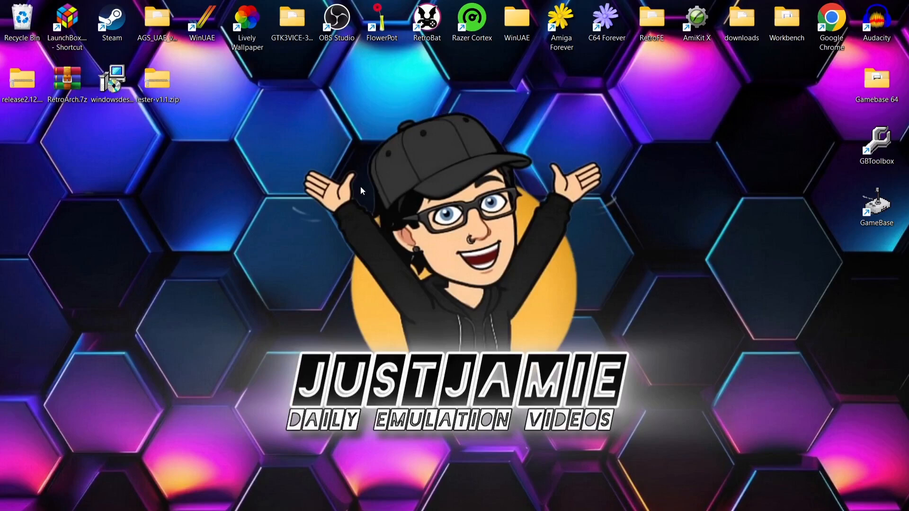
- Open the release2.12.0.zip archive and create a desktop folder named Simple Launcher
double_click(25, 86)
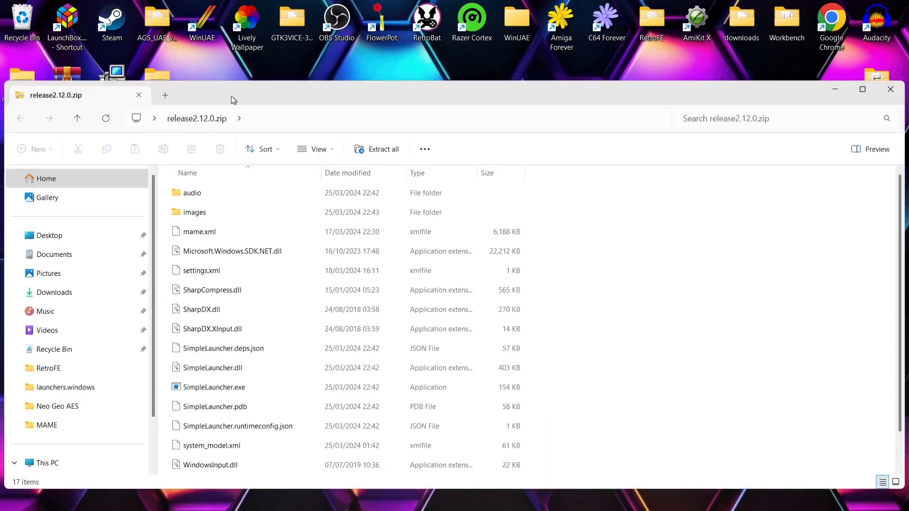
left_click_drag(233, 95, 612, 45)
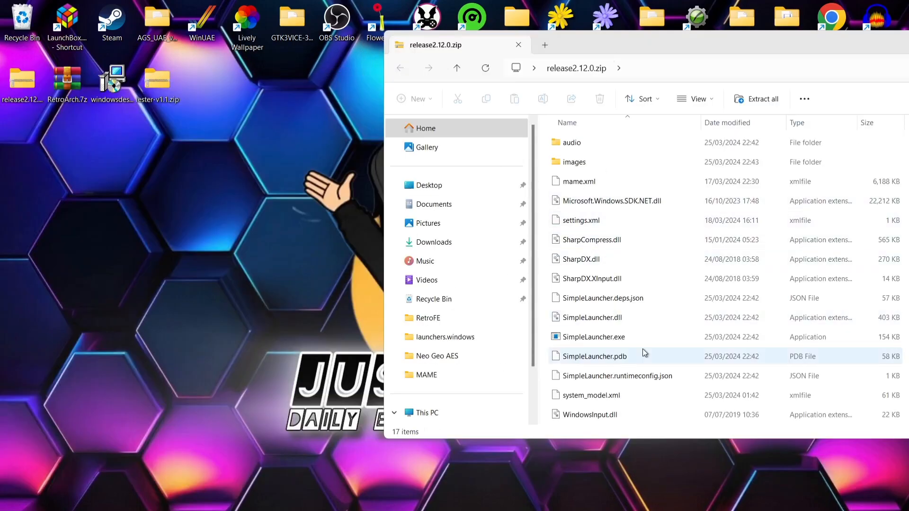
right_click(135, 229)
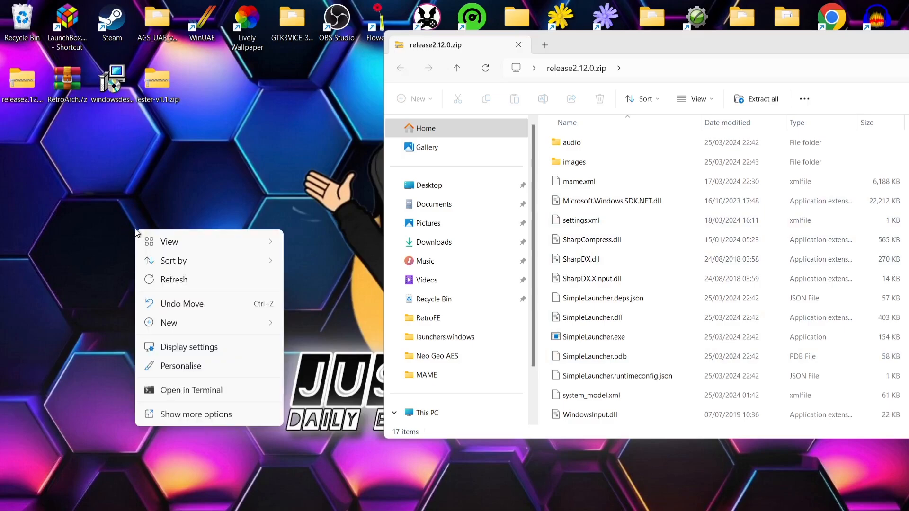
mouse_move(197, 321)
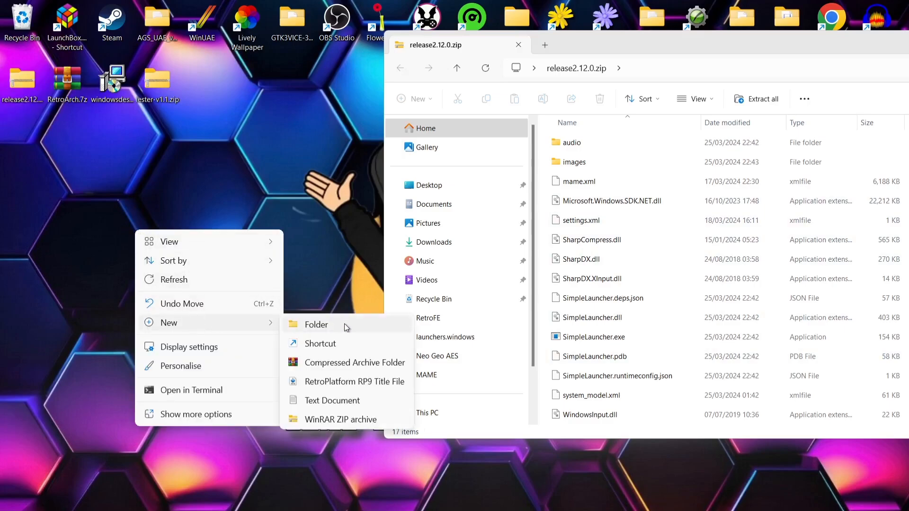
left_click(345, 325)
type("Simple Lauc")
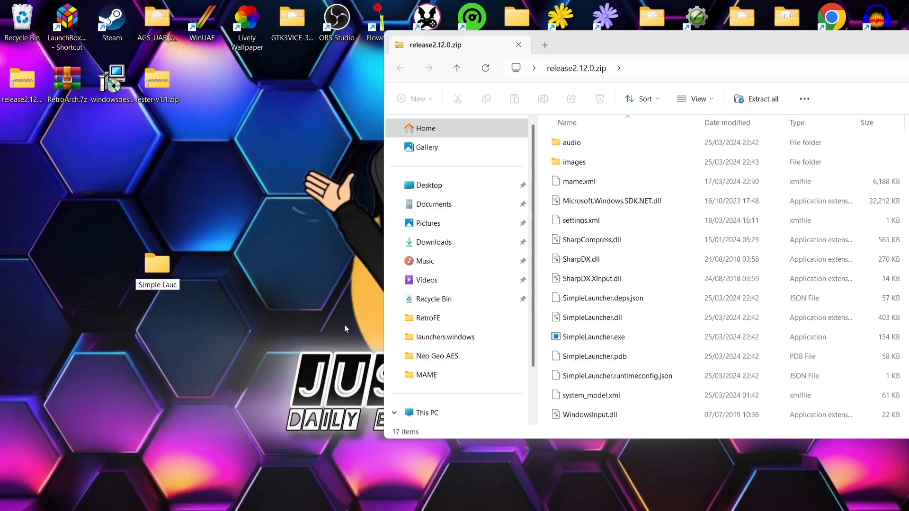
key("BackSpace")
type("cher")
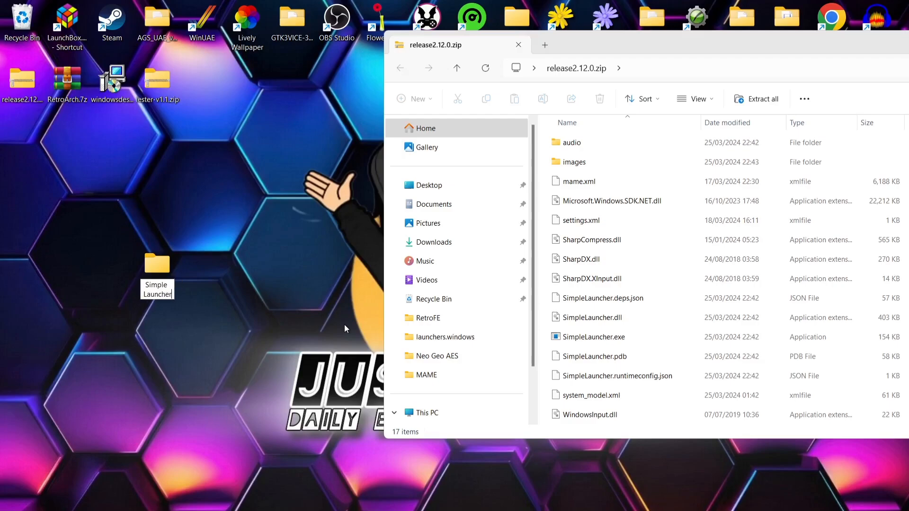
- Extract all files from the archive into the Simple Launcher folder and delete release2.12.0.zip from the desktop
left_click(616, 220)
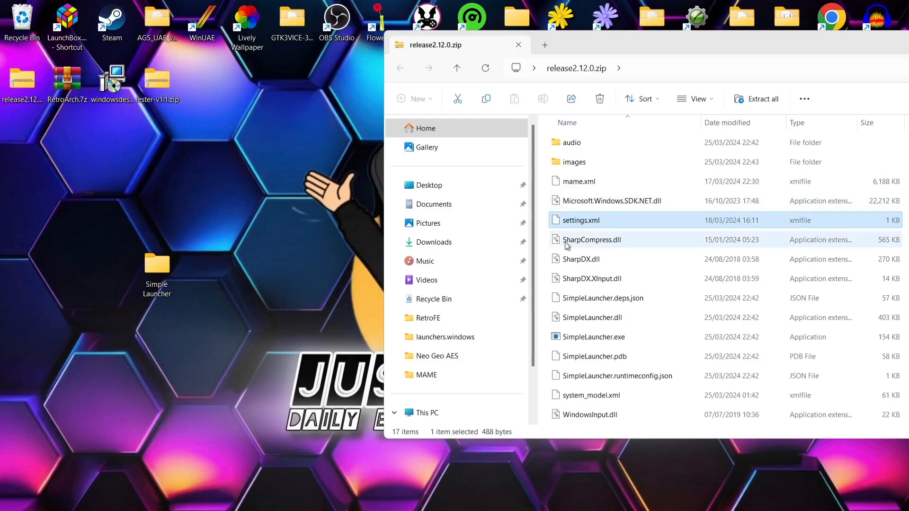
left_click(633, 256)
key("ctrl+a")
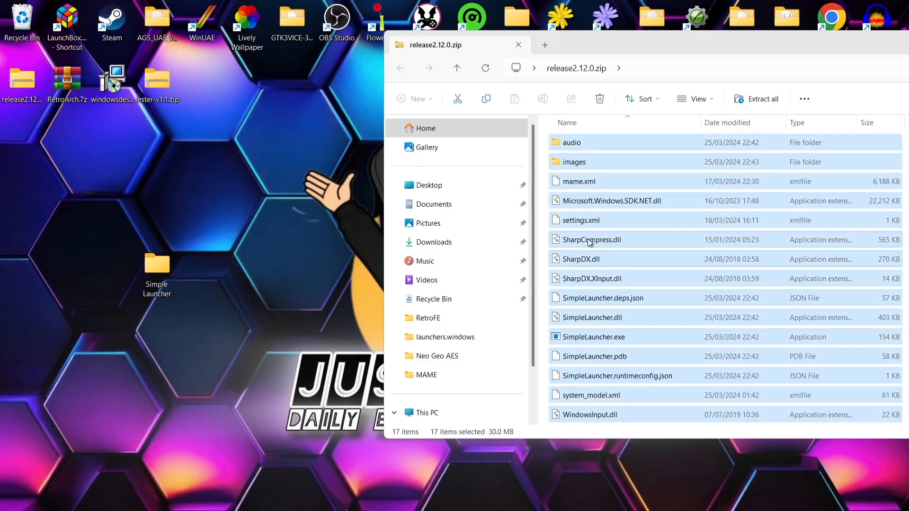
left_click_drag(587, 238, 150, 270)
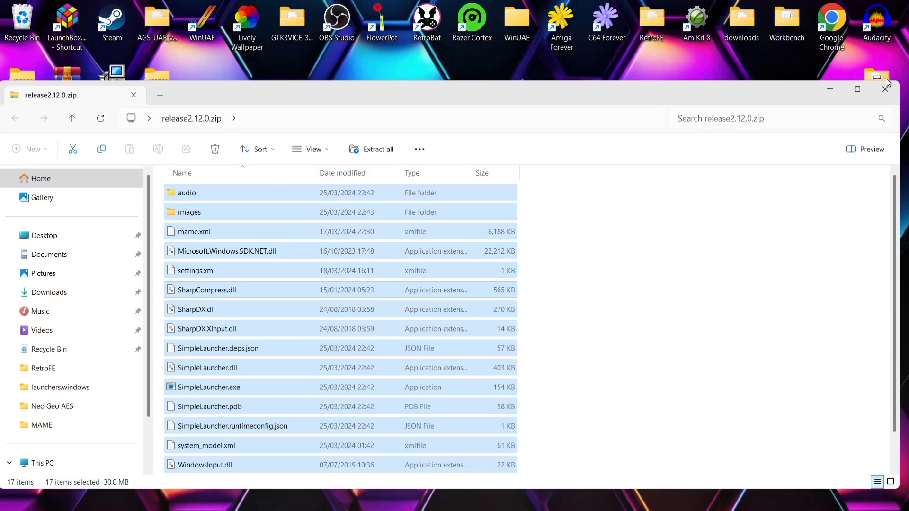
left_click(886, 82)
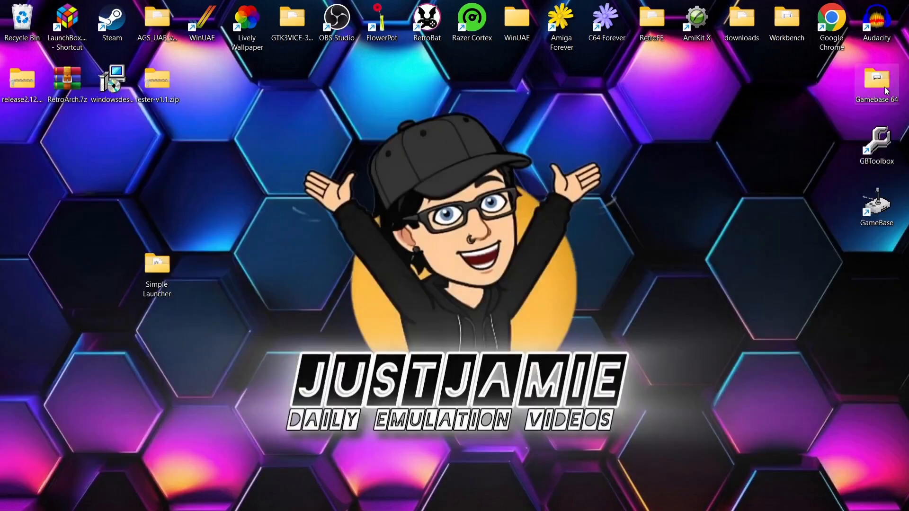
right_click(22, 81)
left_click(128, 96)
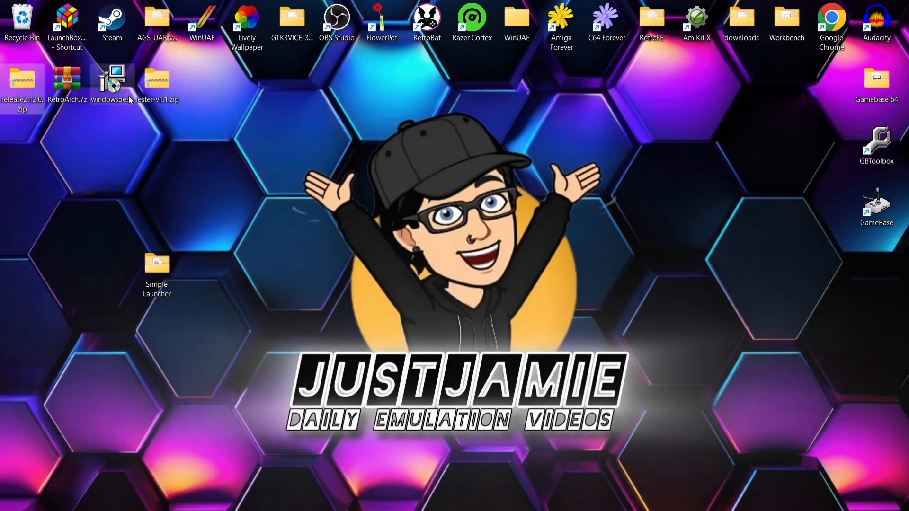
- Create a folder named Roms inside the Simple Launcher folder and open it
double_click(163, 264)
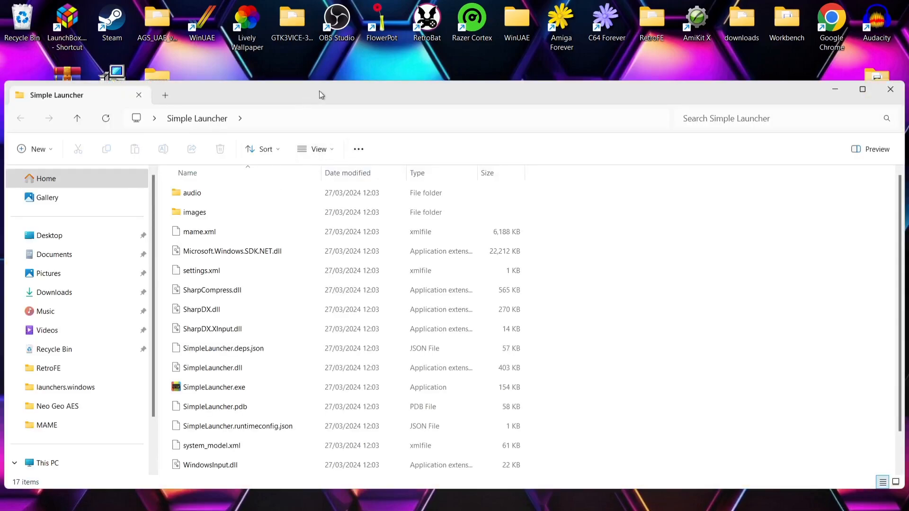
left_click_drag(319, 90, 492, 72)
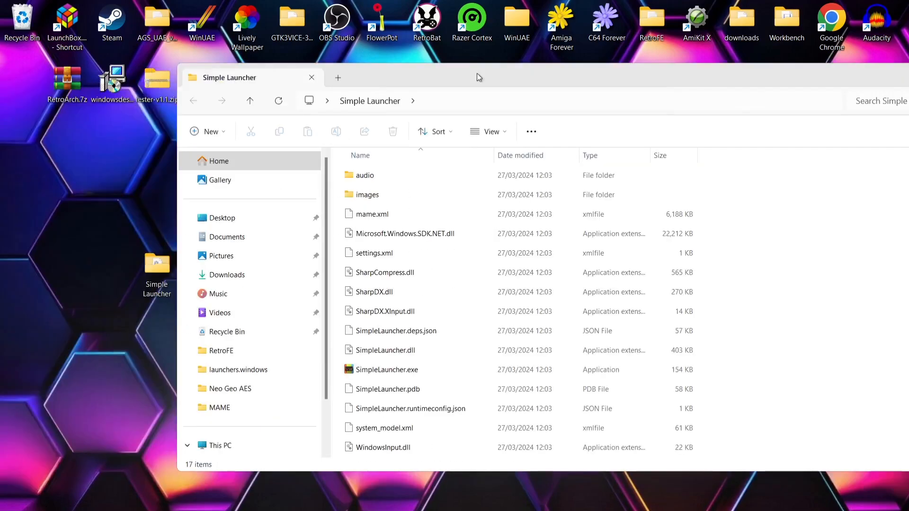
right_click(756, 233)
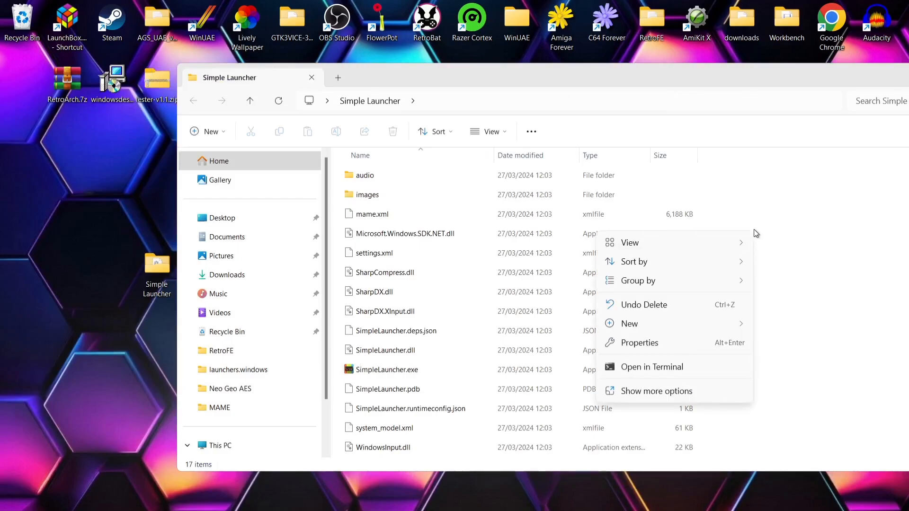
mouse_move(636, 331)
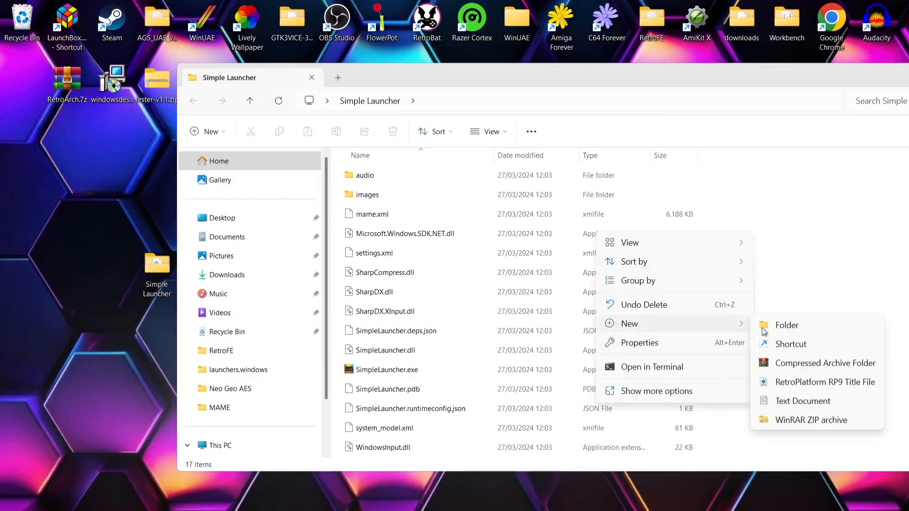
left_click(786, 325)
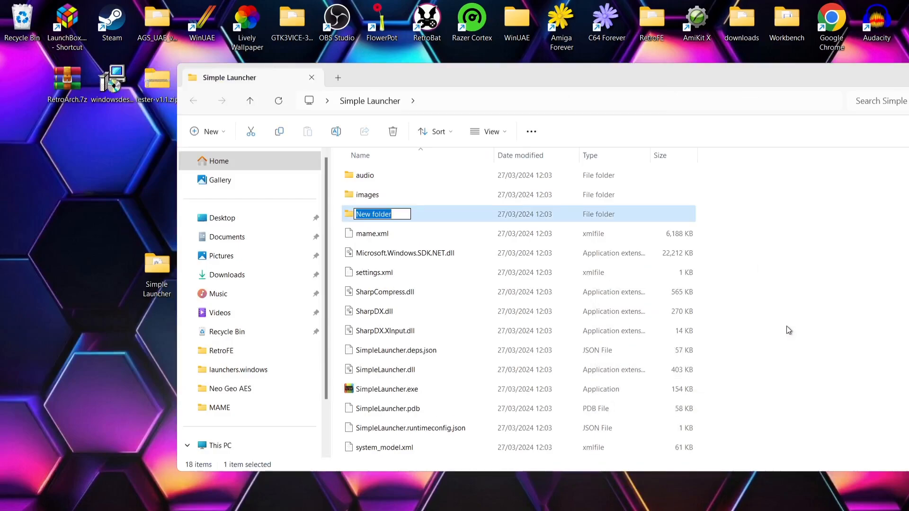
type("Roms")
key("Return")
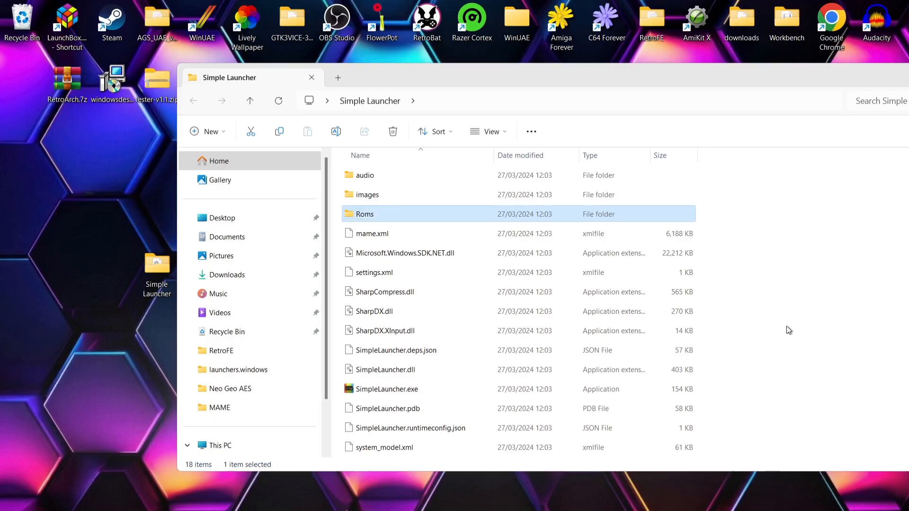
double_click(423, 215)
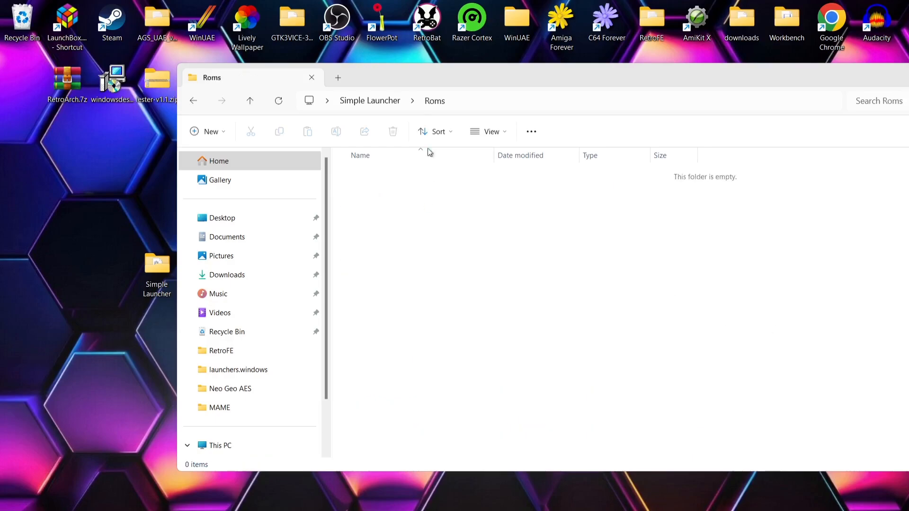
left_click_drag(413, 72, 446, 68)
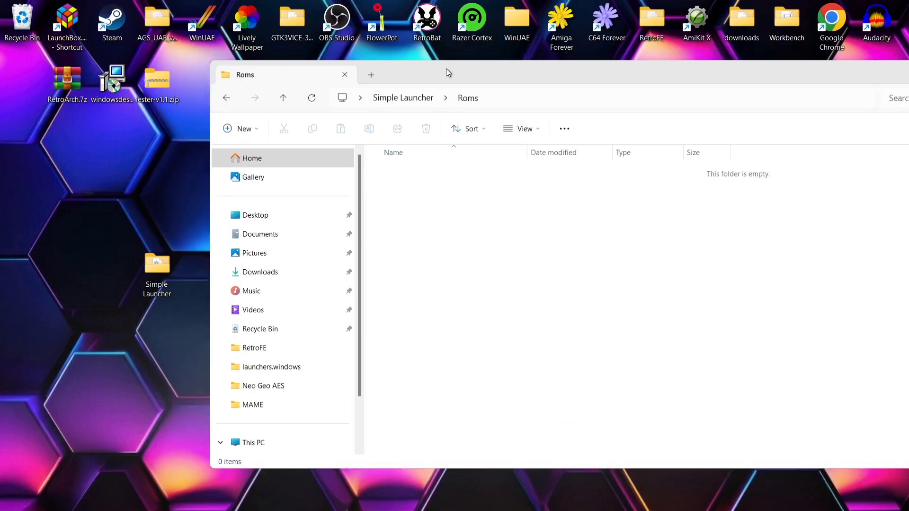
- Create a folder named C64 inside the Roms folder
right_click(492, 239)
mouse_move(530, 340)
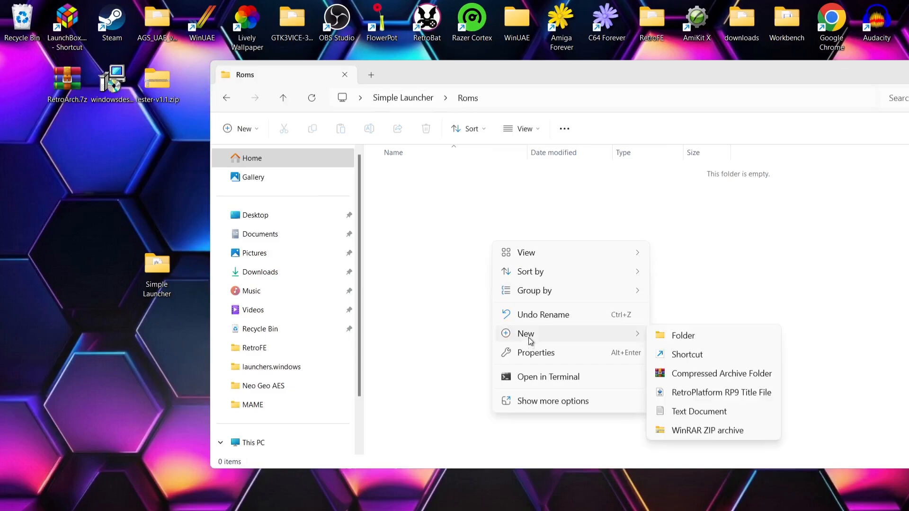
left_click(698, 335)
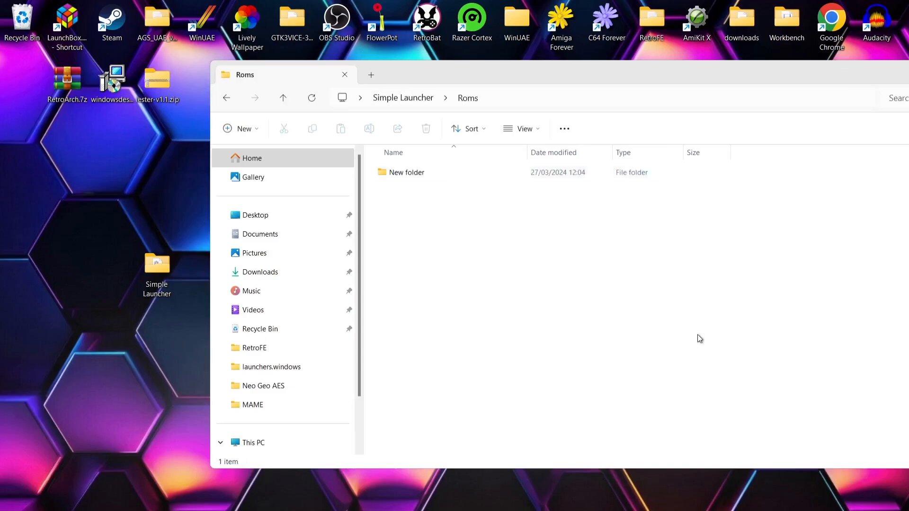
type("C64")
key("Return")
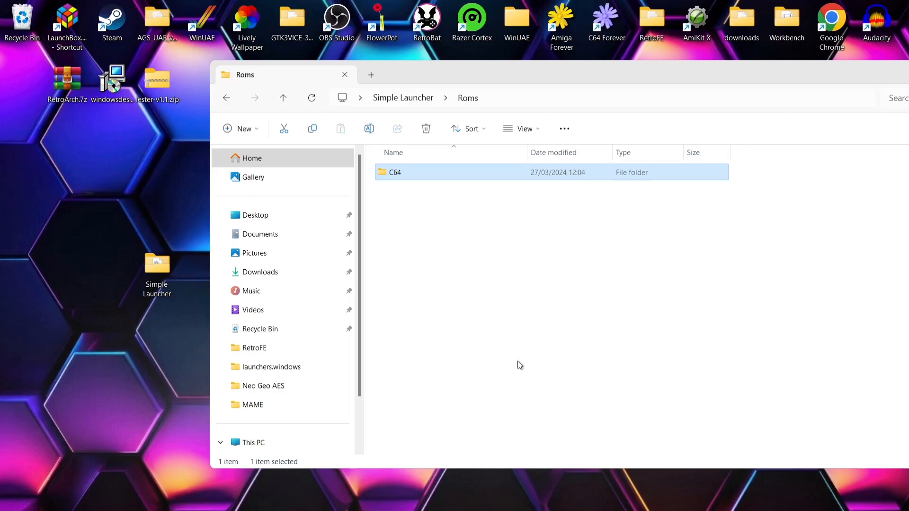
left_click(487, 337)
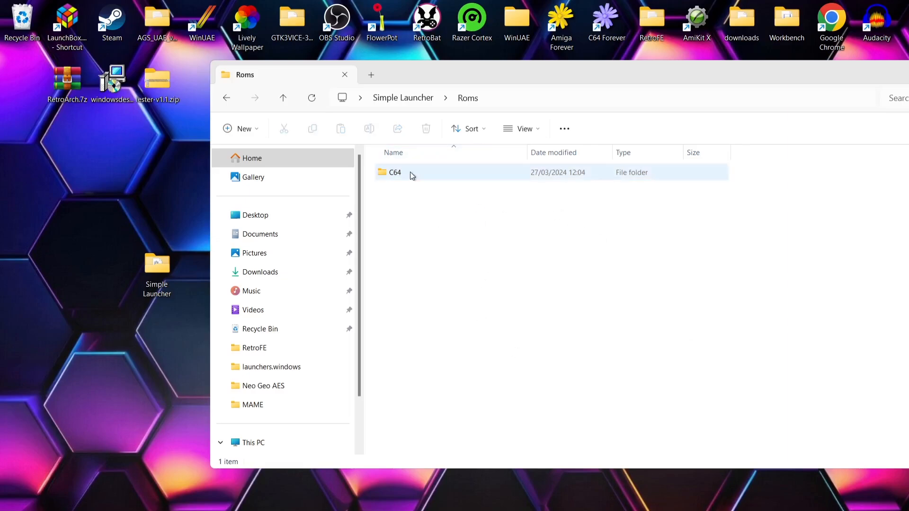
- Create a second folder named NES inside the Roms folder
right_click(411, 239)
mouse_move(454, 334)
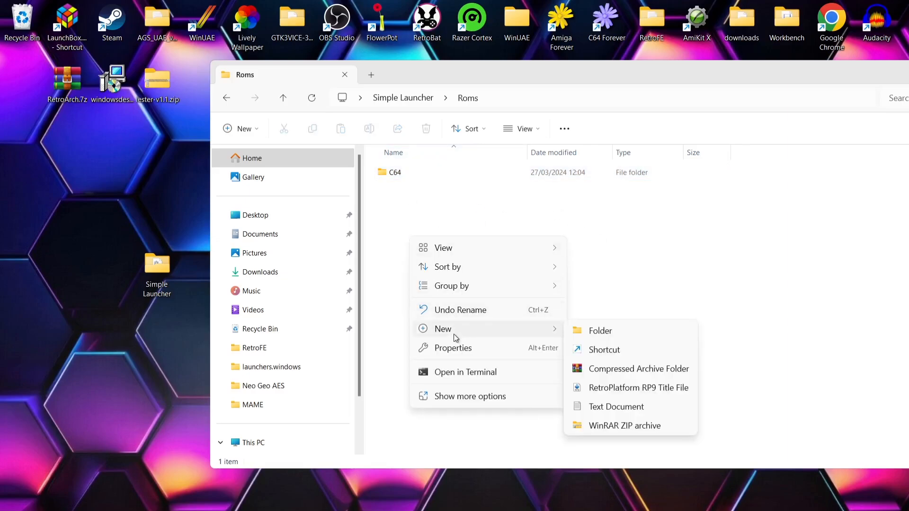
left_click(618, 332)
type("NES")
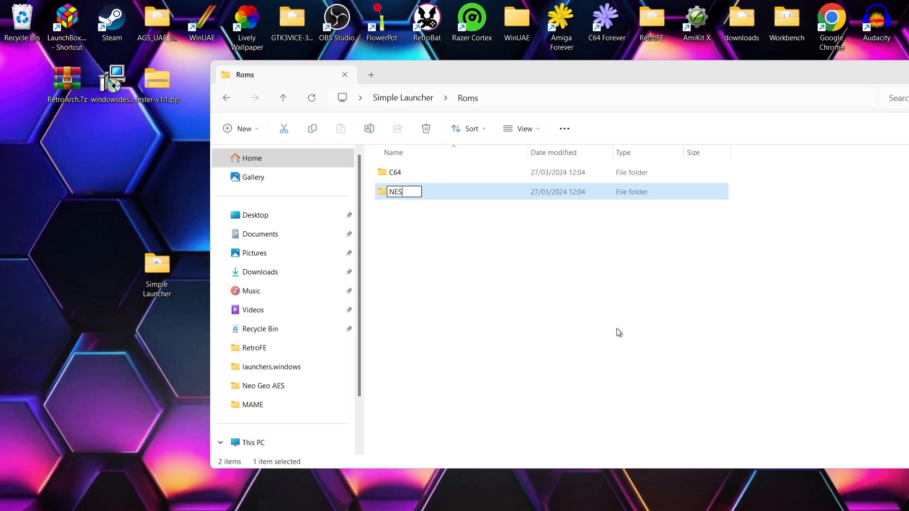
key("Return")
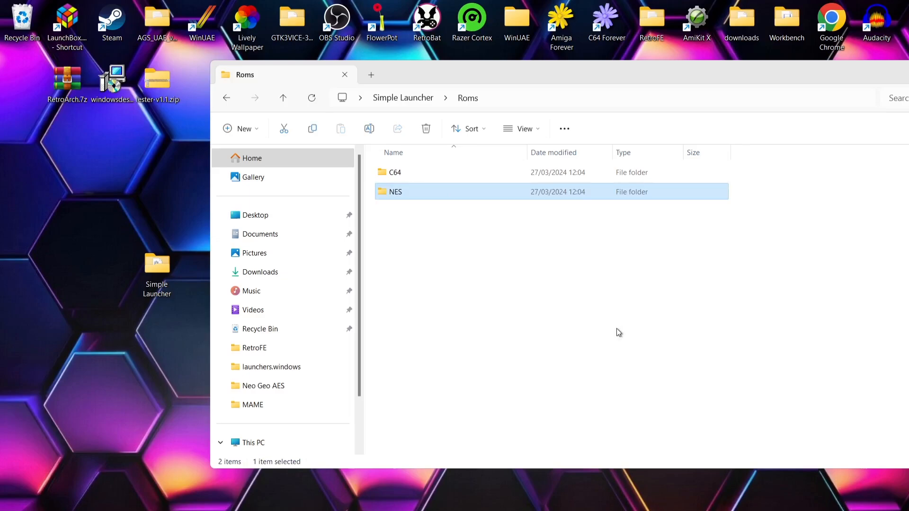
- Open the C64 folder and copy lester-v1.1.prg into it from the desktop archive lester-v1.1.zip, closing the archive
left_click(412, 171)
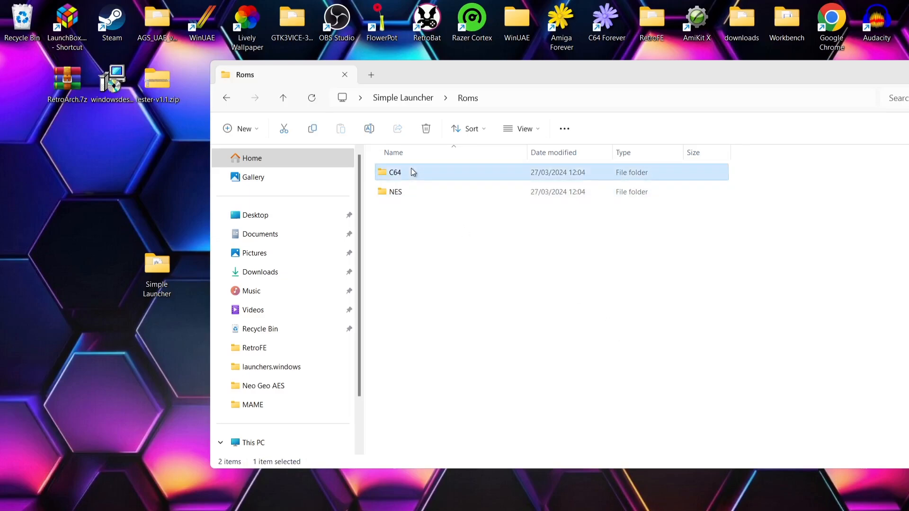
double_click(413, 173)
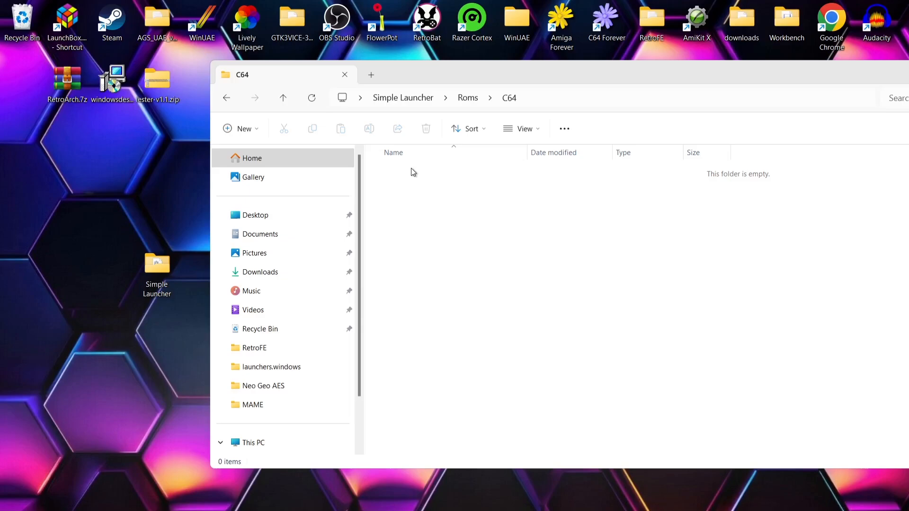
double_click(166, 79)
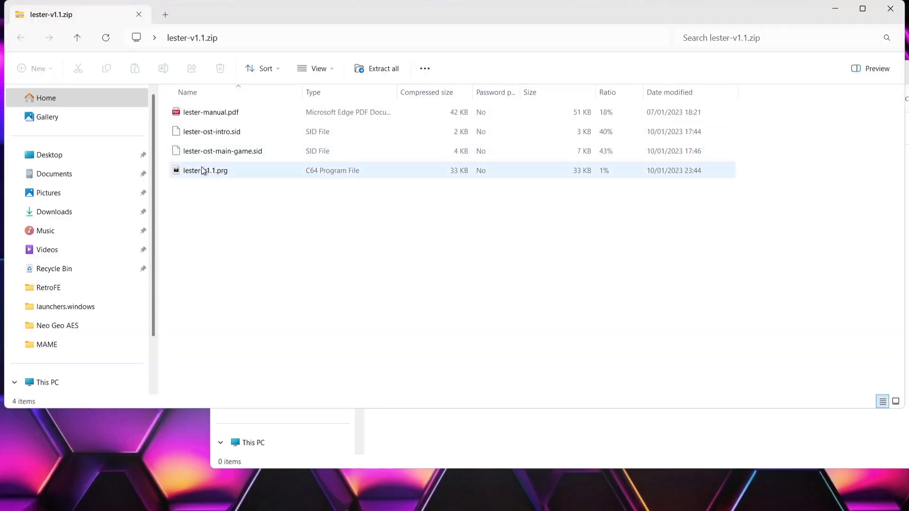
left_click_drag(203, 168, 450, 428)
left_click(890, 9)
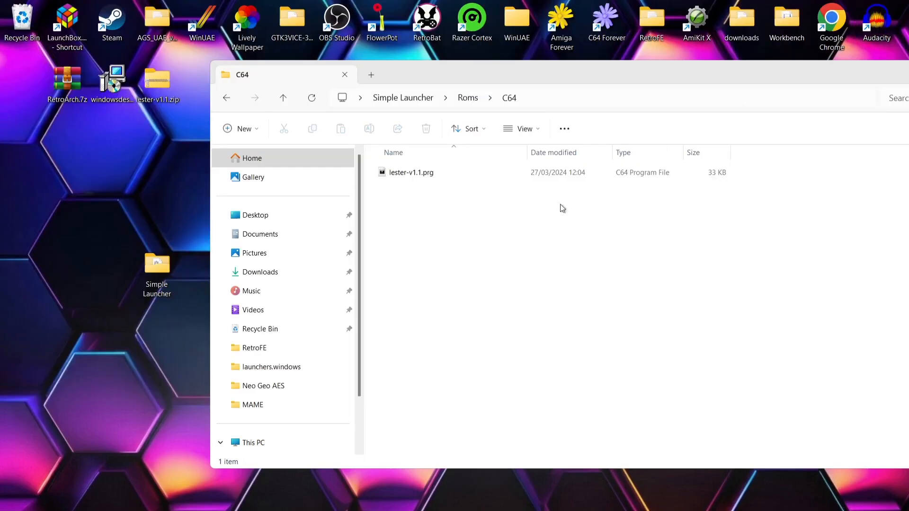
- Rename lester-v1.1.prg in the C64 folder to lester.prg
left_click(415, 176)
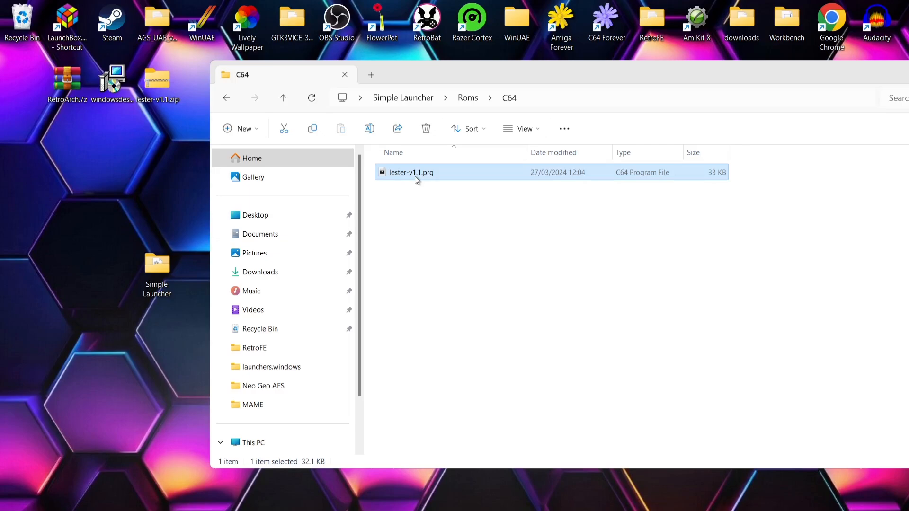
right_click(415, 177)
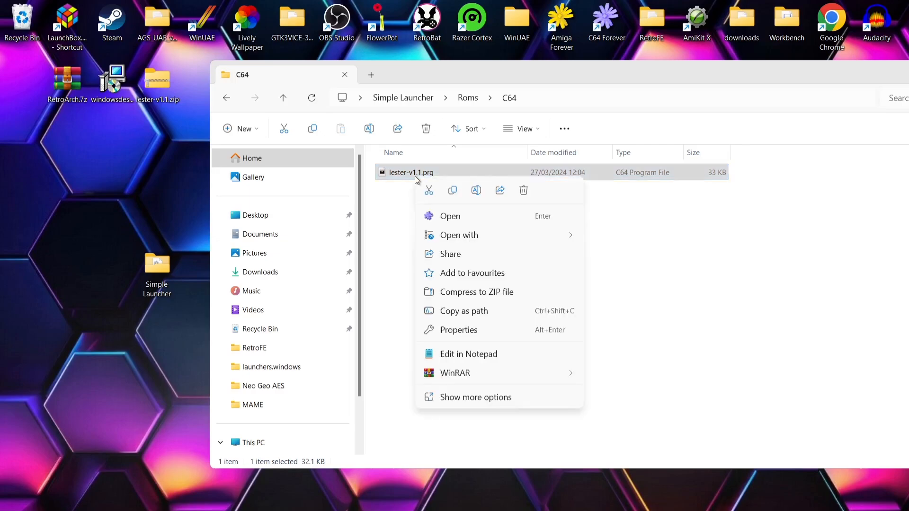
left_click(464, 399)
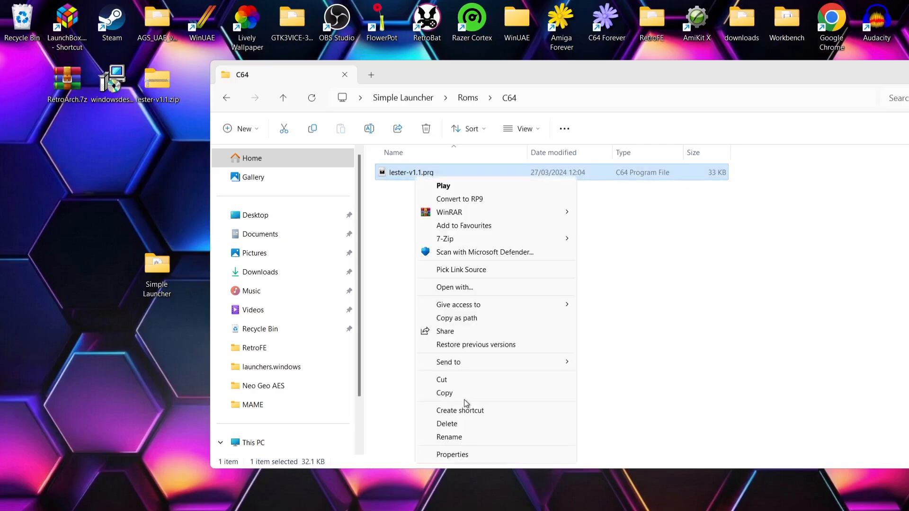
left_click(463, 440)
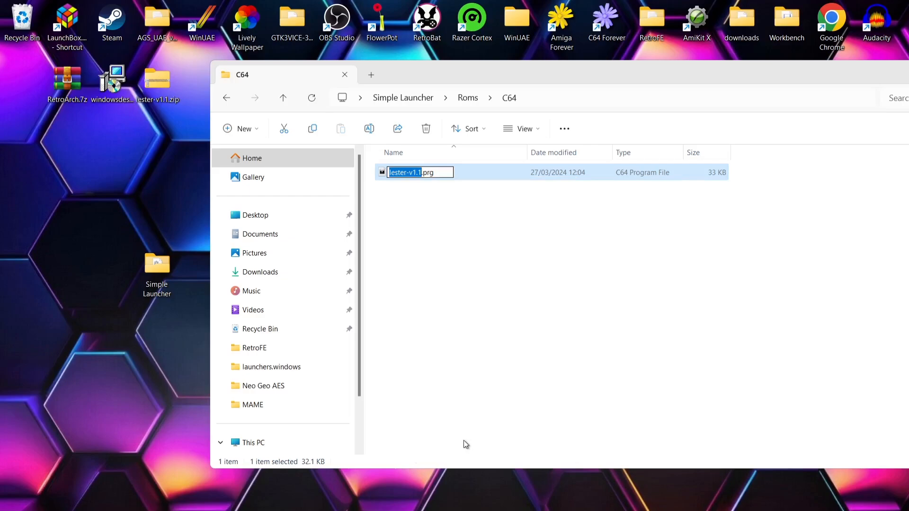
key("Right")
key("BackSpace")
key("BackSpace")
key("BackSpace")
key("BackSpace")
key("BackSpace")
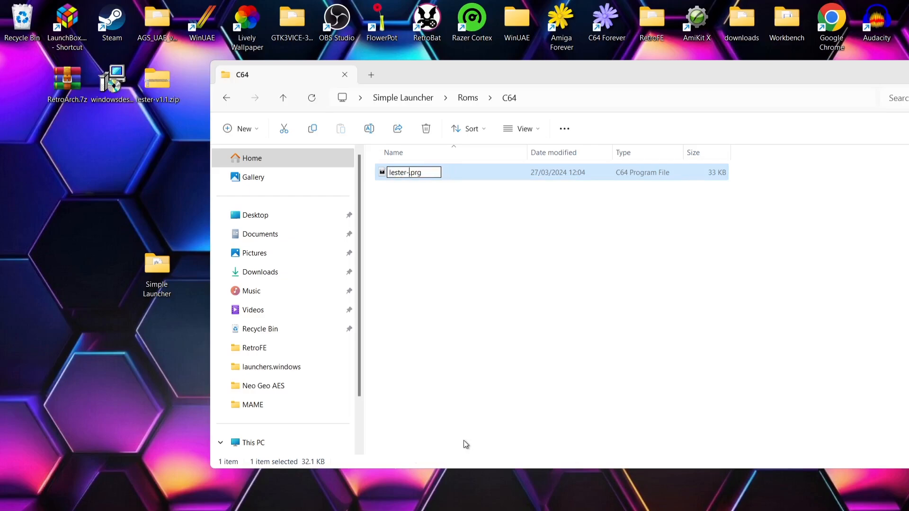
key("Return")
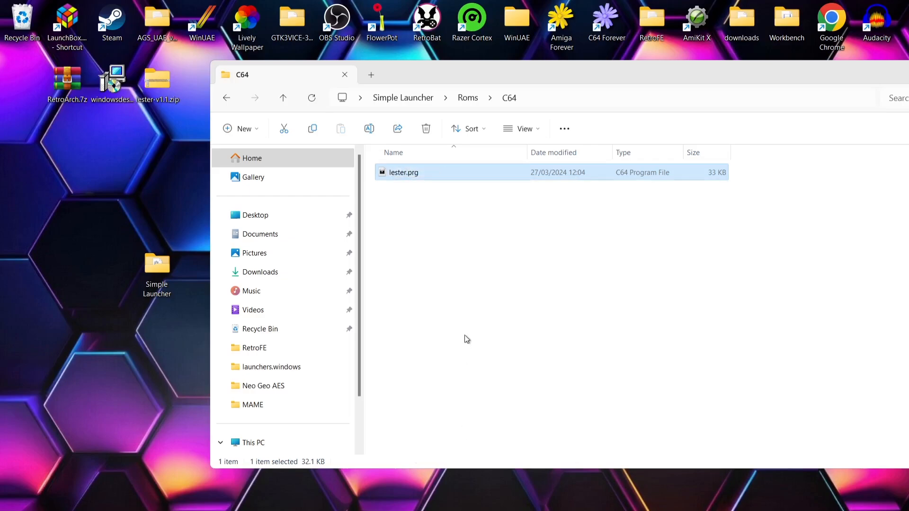
left_click(465, 336)
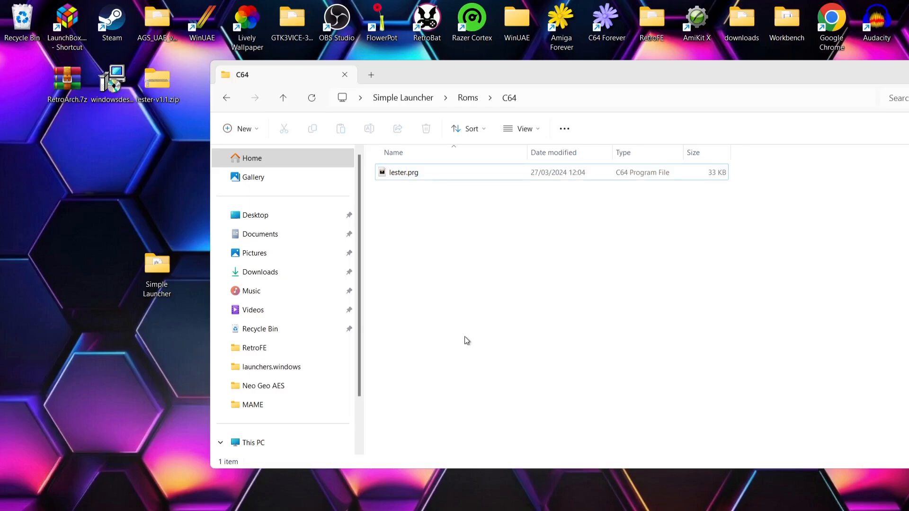
- Return to the Simple Launcher folder and start SimpleLauncher.exe, allowing it to run past Microsoft Defender SmartScreen
left_click(228, 99)
left_click(227, 99)
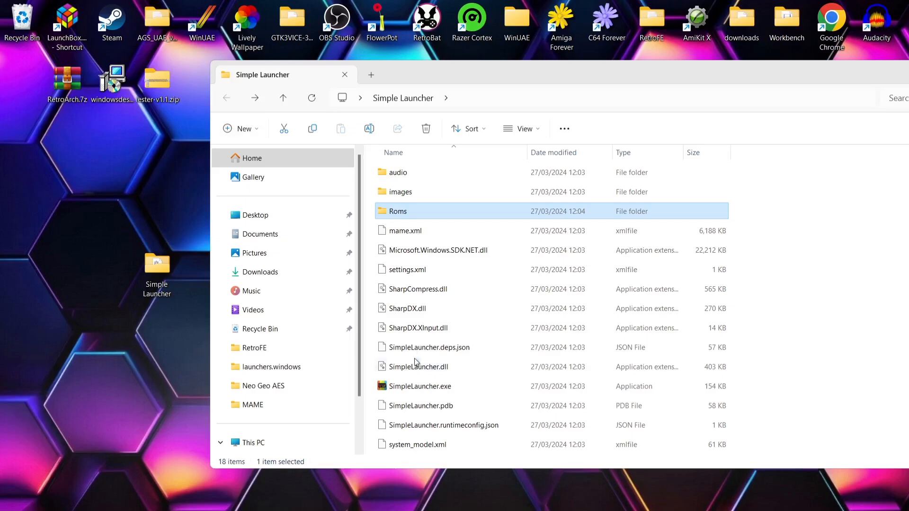
double_click(441, 387)
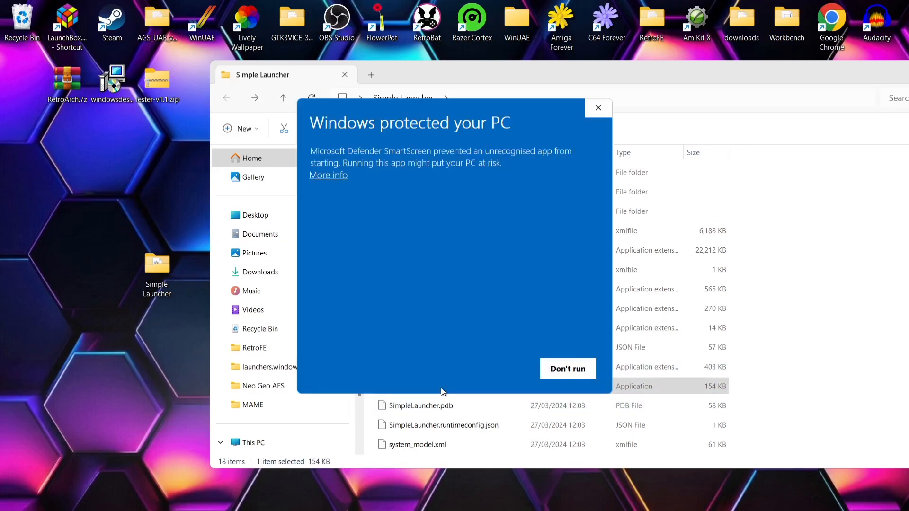
left_click(327, 176)
left_click(495, 369)
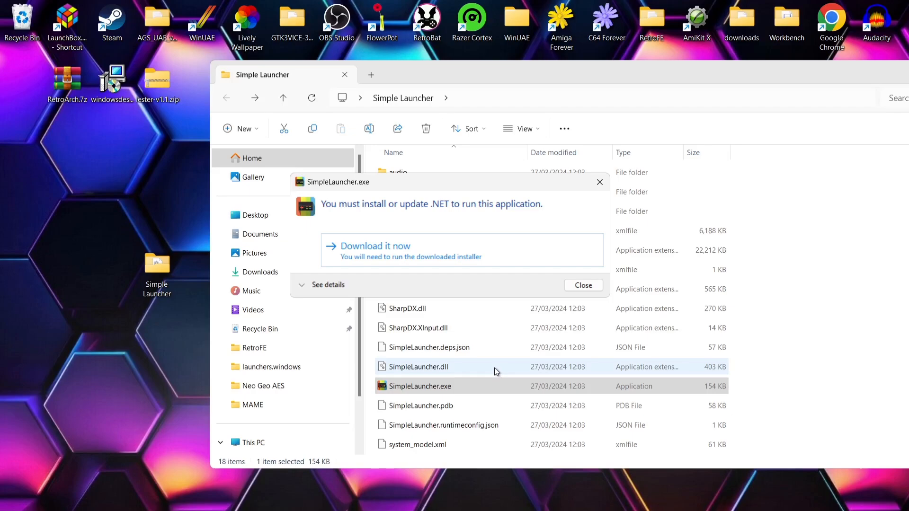
- Open the .NET download link, dismiss the browser, and install Microsoft Windows Desktop Runtime 8.0.3 (x64) using the desktop installer
left_click(440, 254)
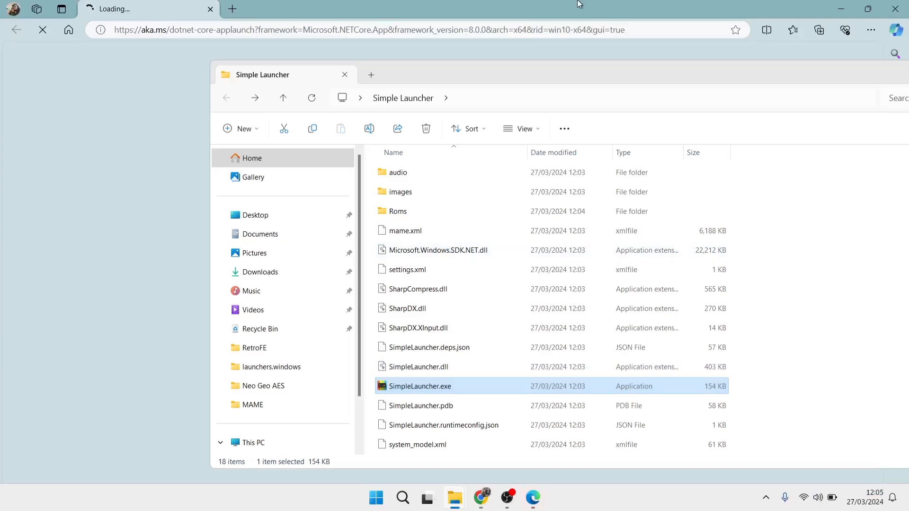
left_click(578, 3)
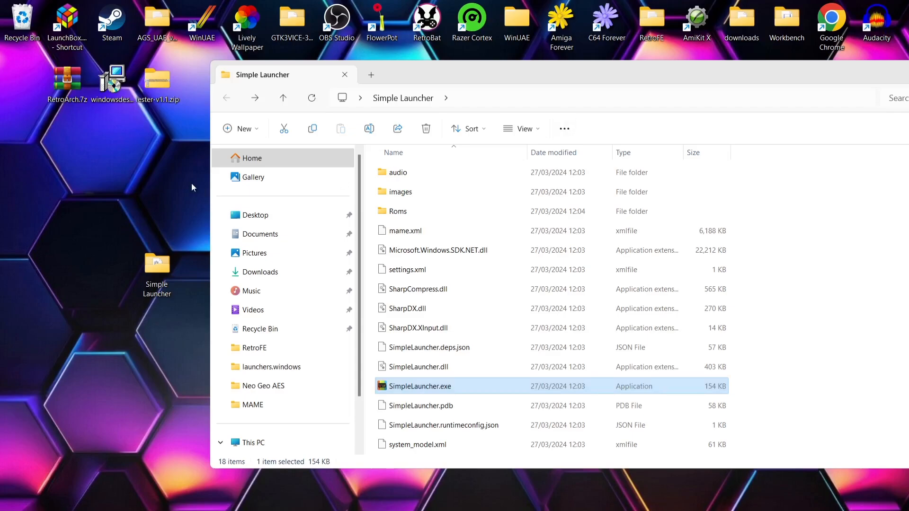
double_click(111, 88)
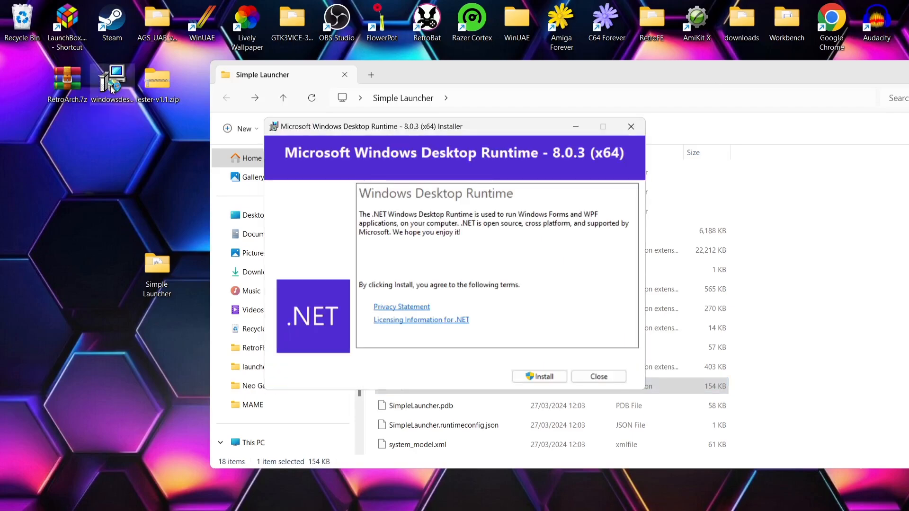
left_click(549, 376)
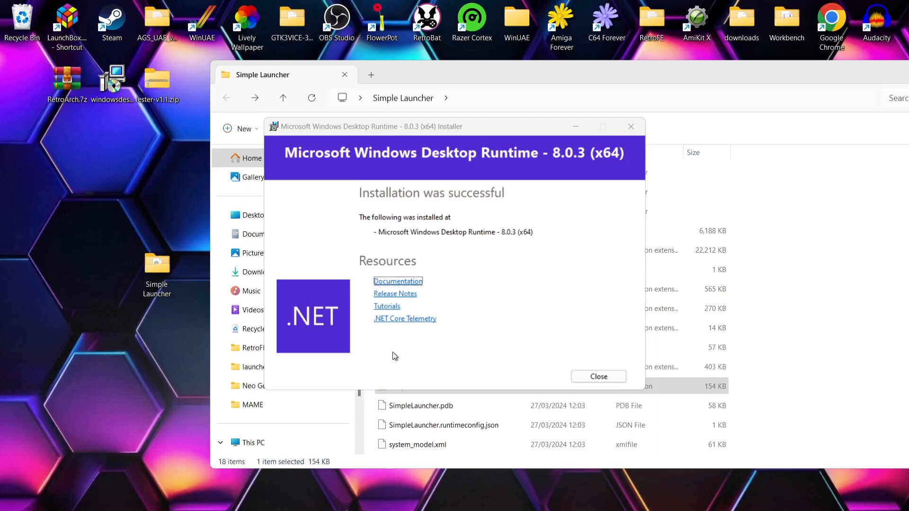
left_click(574, 375)
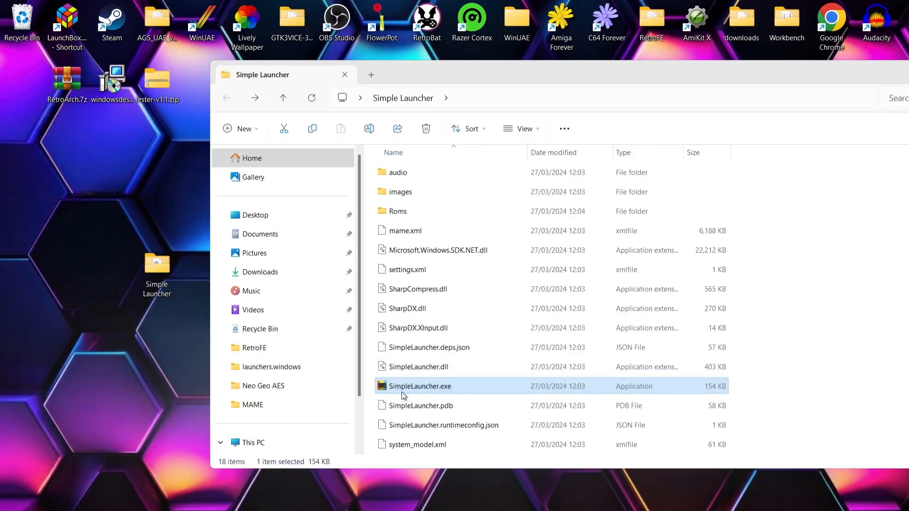
- Run SimpleLauncher.exe, maximise its window, and close the program
double_click(432, 387)
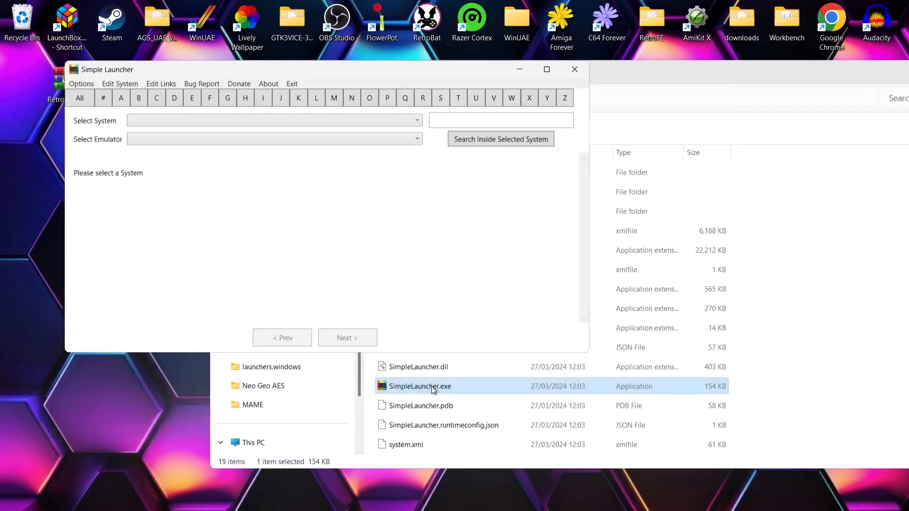
left_click(547, 69)
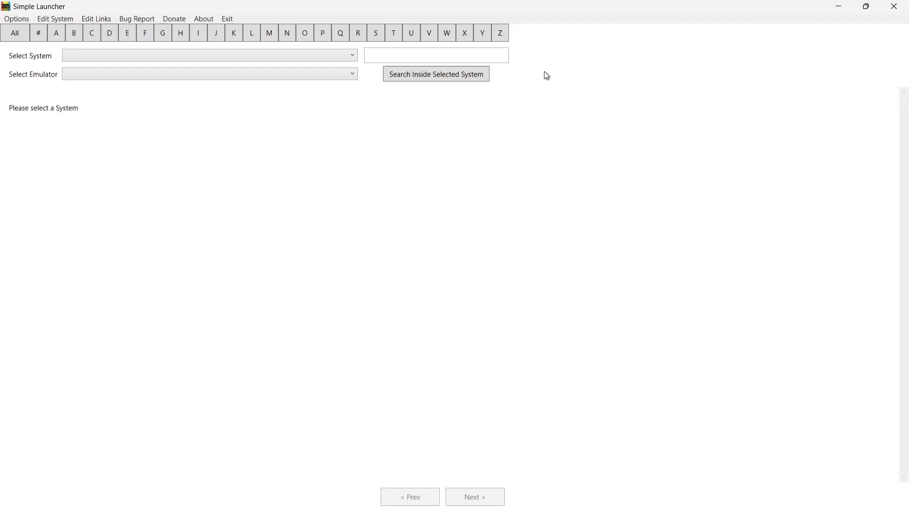
left_click(906, 5)
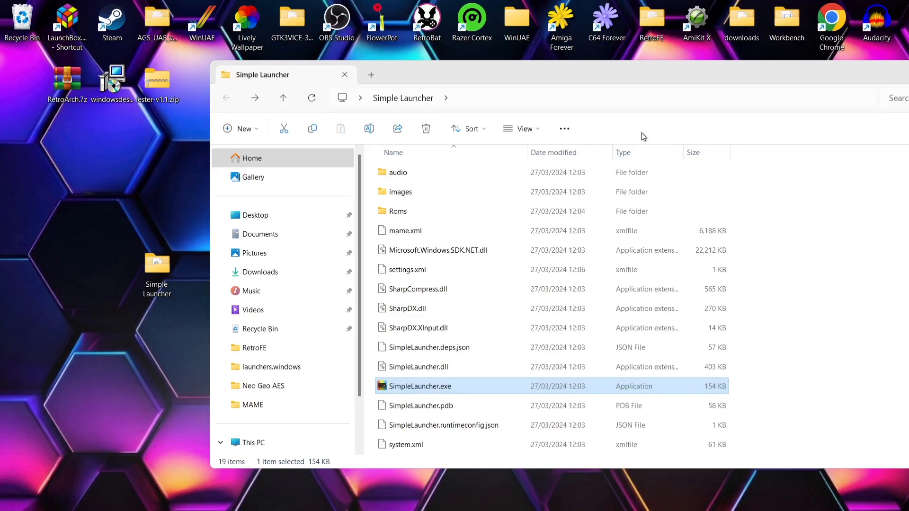
- Create a folder named Emulators inside the Simple Launcher folder
left_click_drag(814, 71, 729, 62)
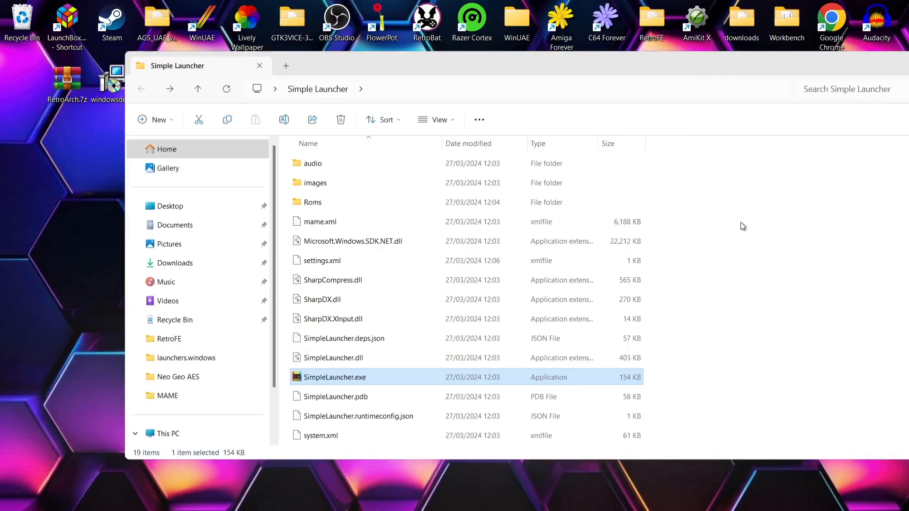
left_click(741, 224)
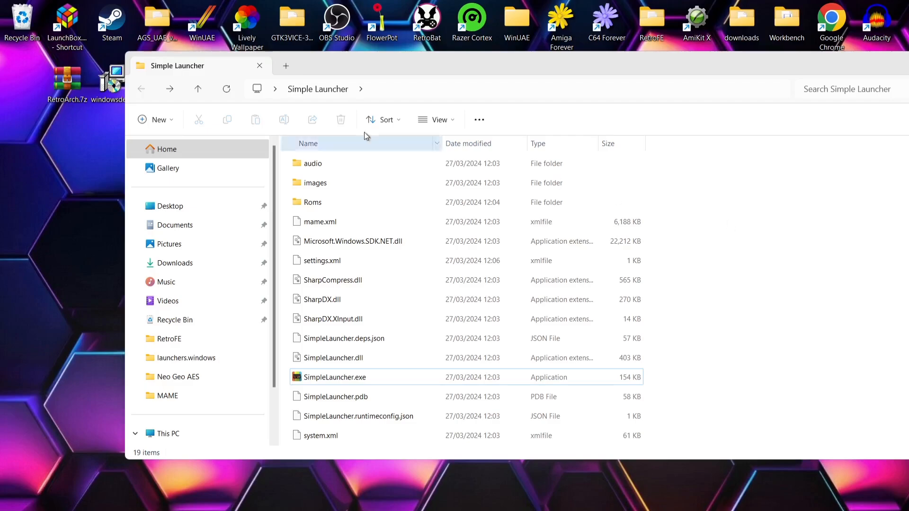
right_click(772, 269)
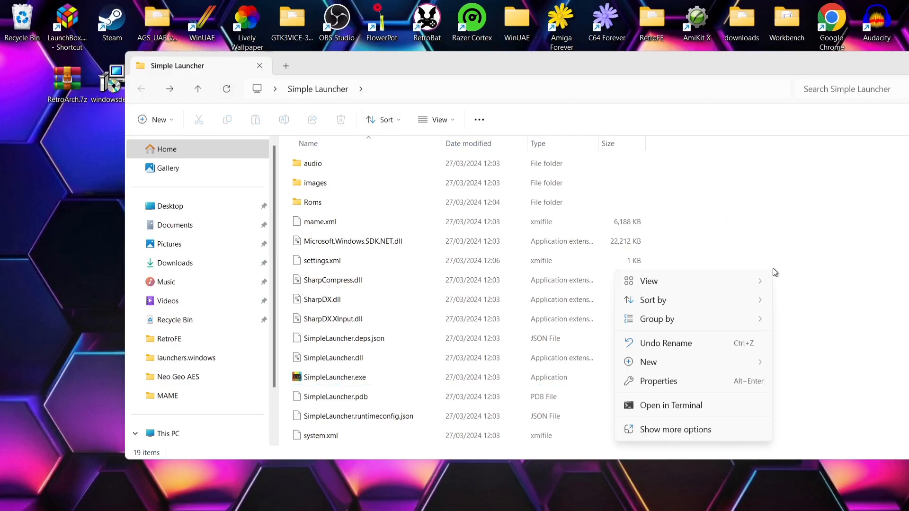
mouse_move(664, 365)
left_click(805, 364)
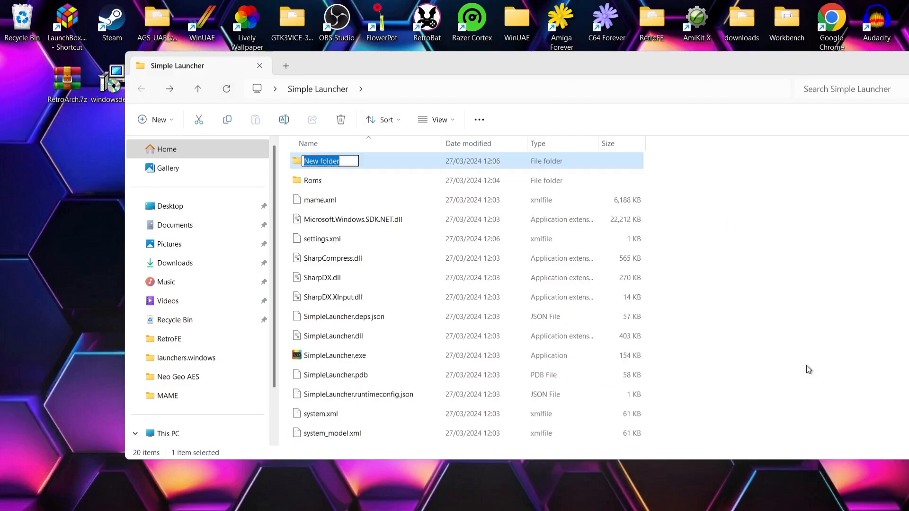
type("Emulato")
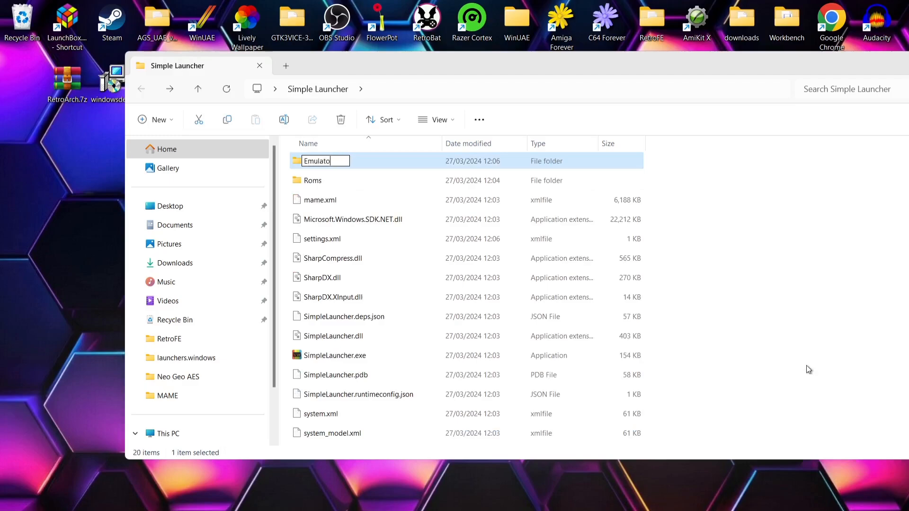
type("rs")
key("Return")
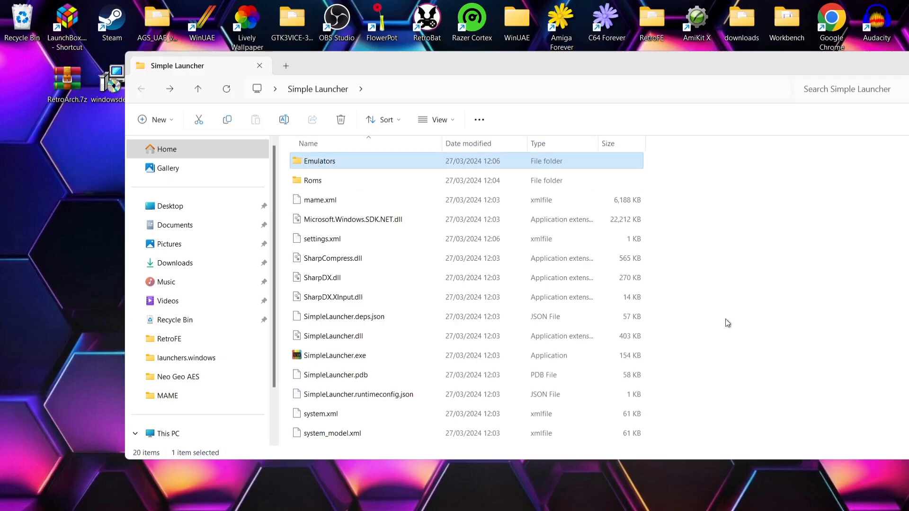
- Extract the RetroArch-Win64 folder from RetroArch.7z on the desktop into the Emulators folder and close the archive
left_click_drag(440, 73, 574, 76)
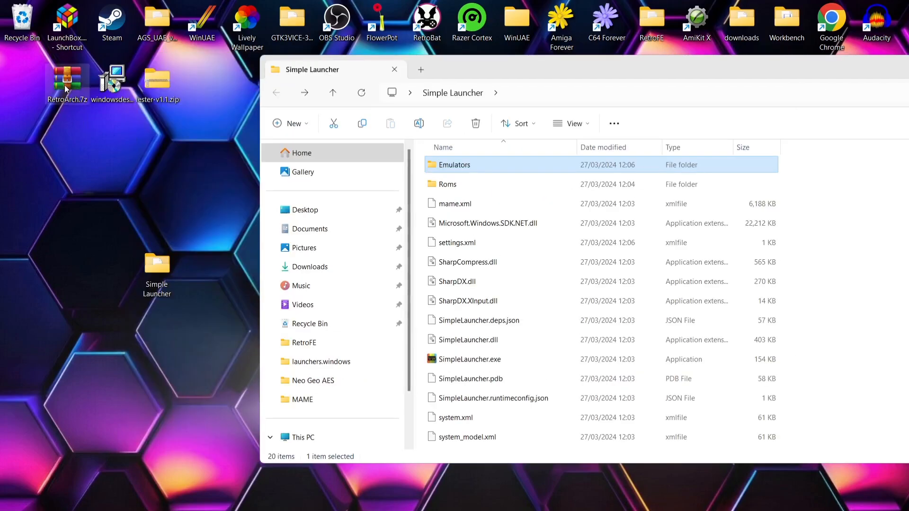
double_click(66, 87)
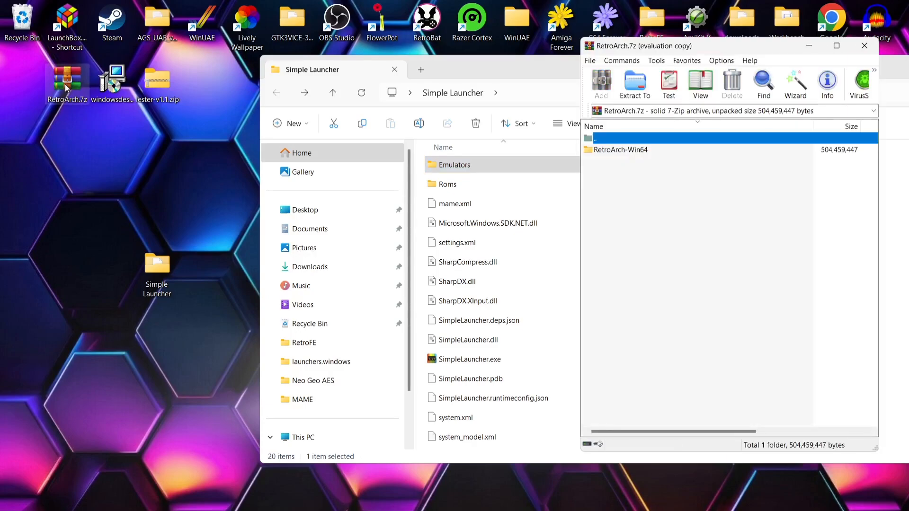
left_click(621, 152)
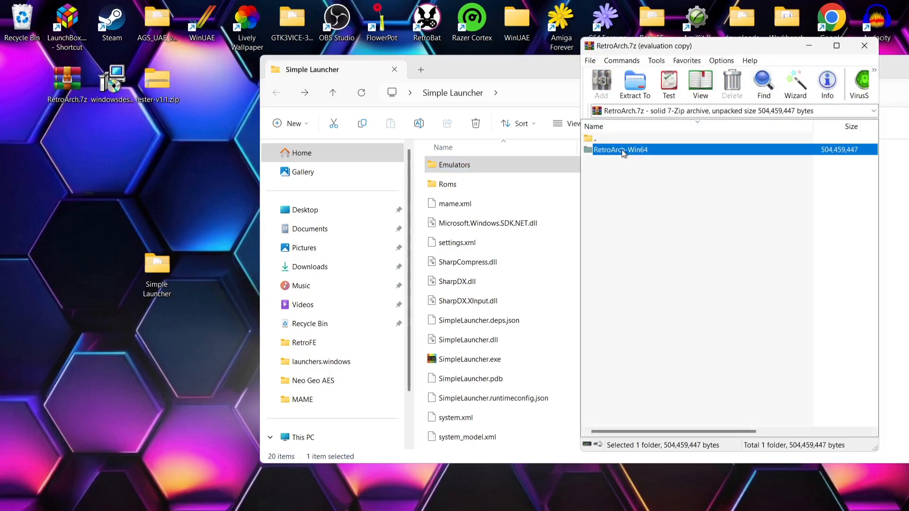
left_click_drag(621, 150, 501, 167)
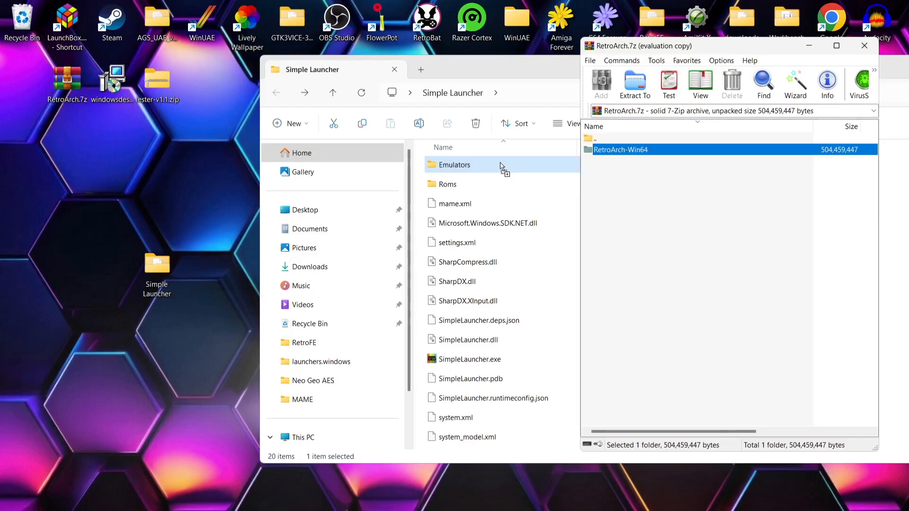
left_click_drag(501, 166, 501, 163)
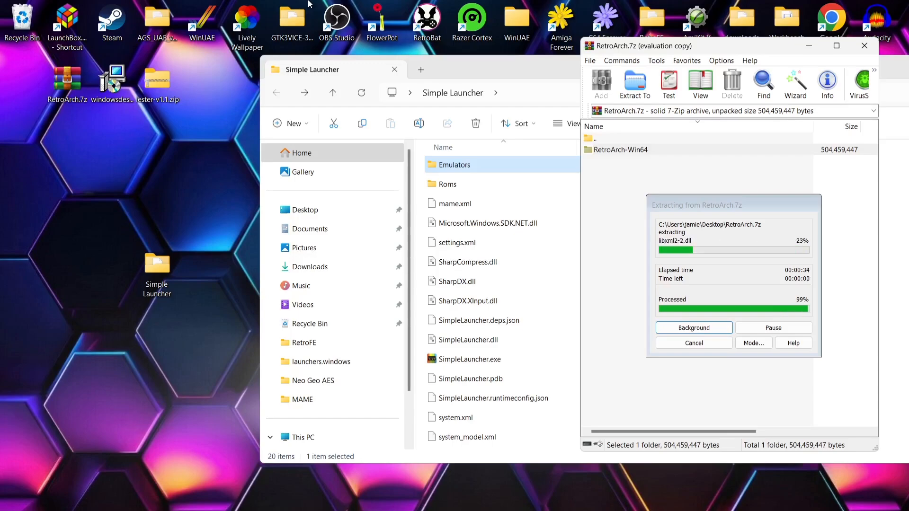
left_click(700, 44)
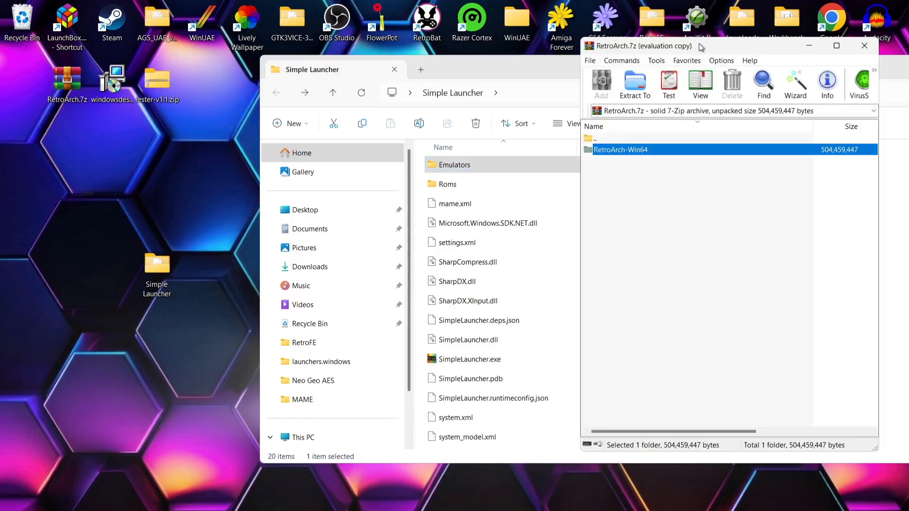
left_click(864, 46)
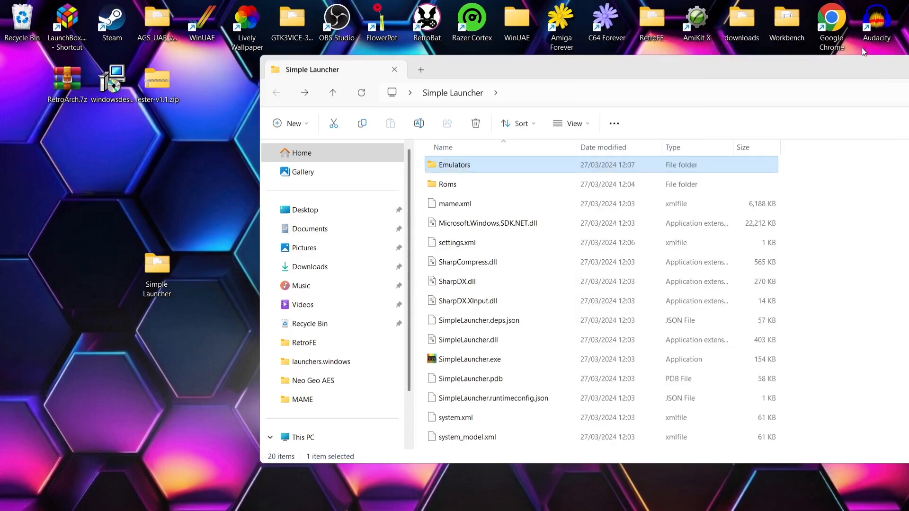
- Move RetroArch.7z and the Windows Desktop Runtime installer from the desktop to the Recycle Bin
left_click_drag(67, 80, 23, 29)
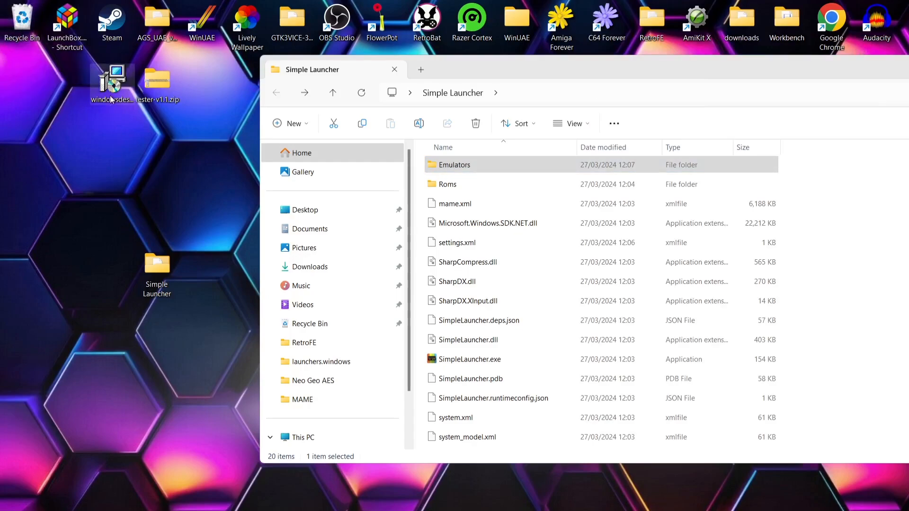
left_click_drag(112, 80, 22, 27)
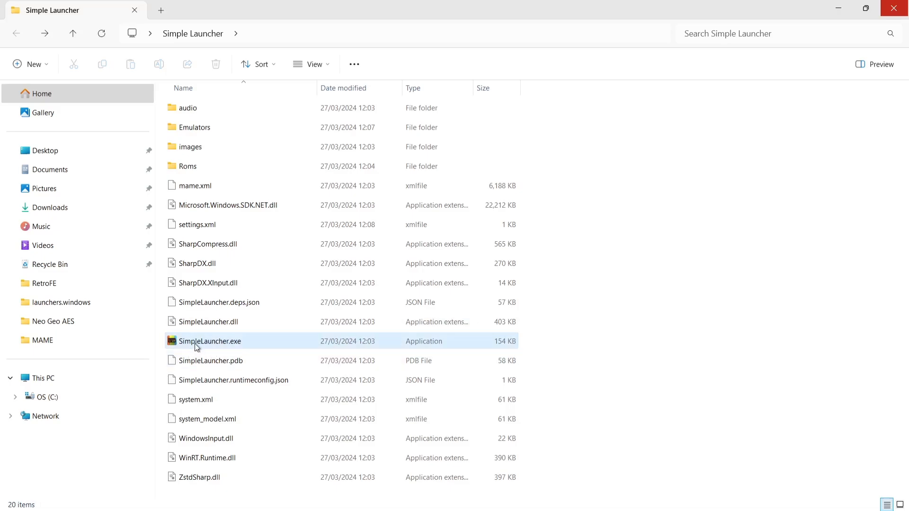
- Run retroarch.exe from the RetroArch-Win64 folder inside Emulators and maximise its window
double_click(268, 132)
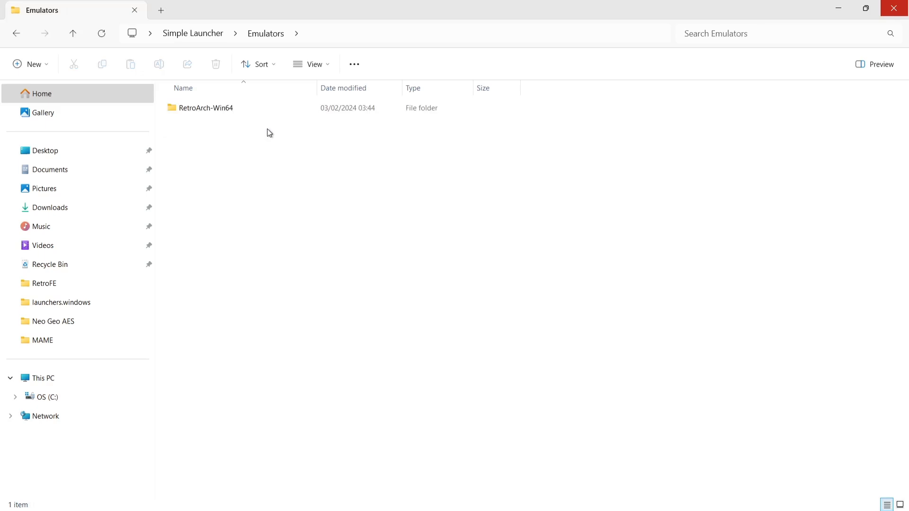
double_click(223, 110)
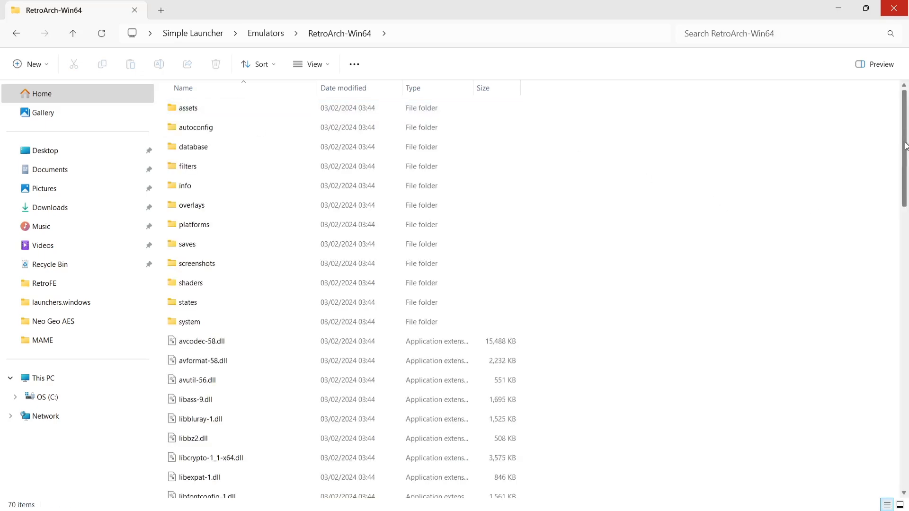
left_click_drag(906, 145, 906, 429)
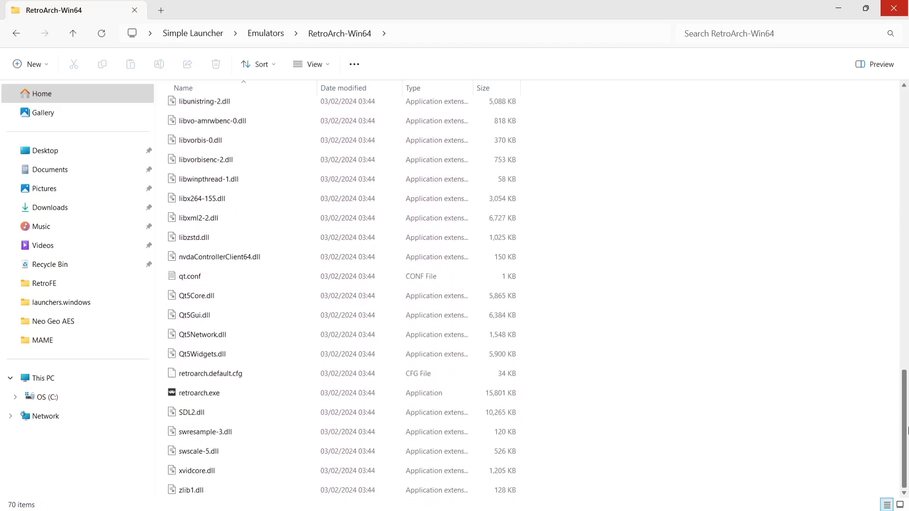
double_click(200, 395)
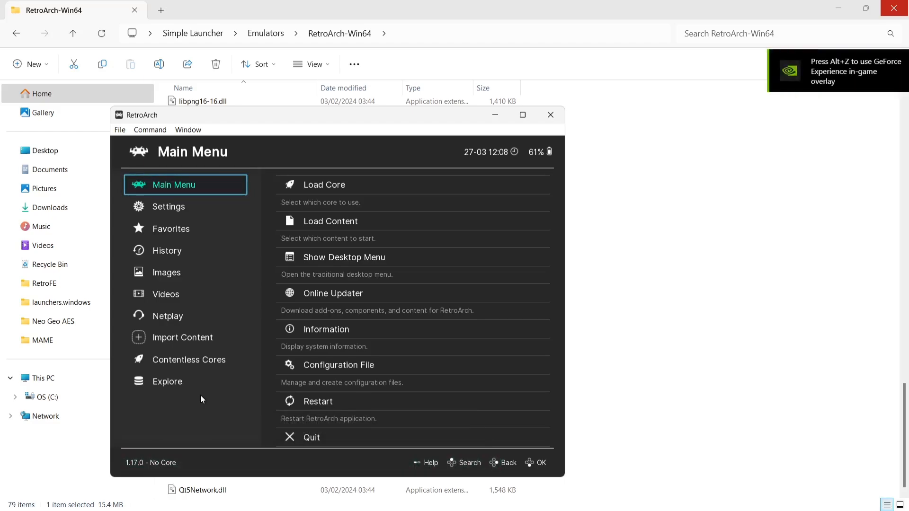
key("Down")
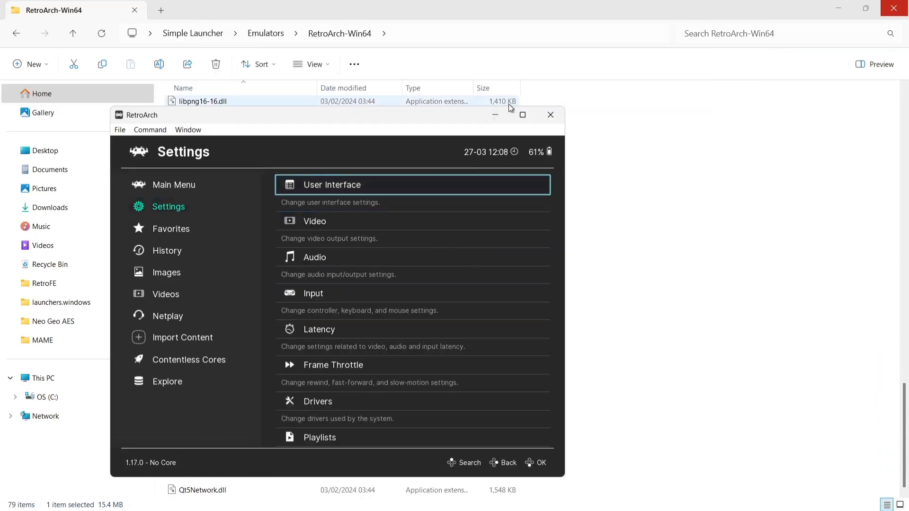
left_click(518, 114)
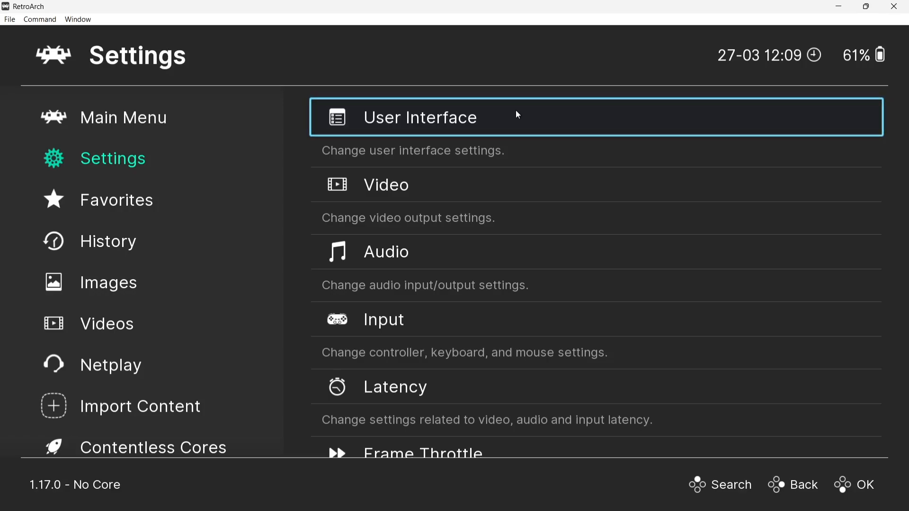
- Open RetroArch's Core Downloader list through the Online Updater
key("Left")
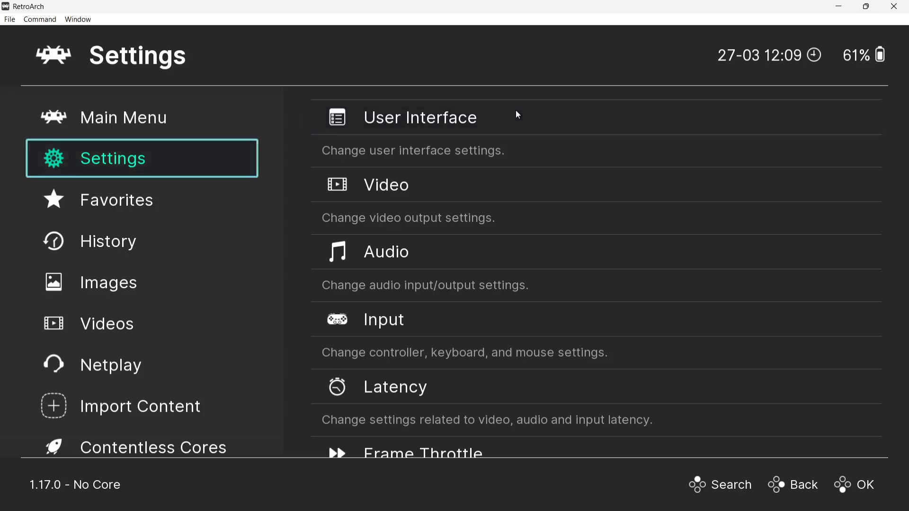
key("Up")
key("Right")
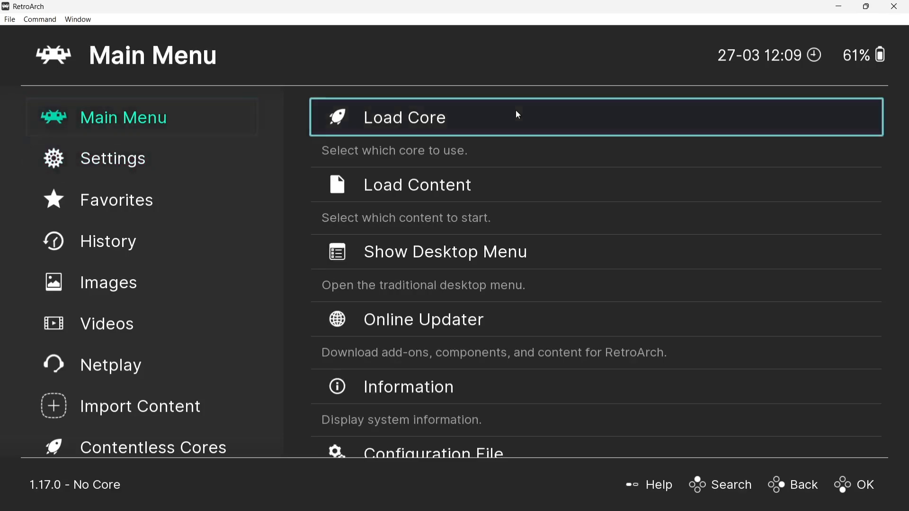
key("Down")
key("Down")
key("Down")
key("Return")
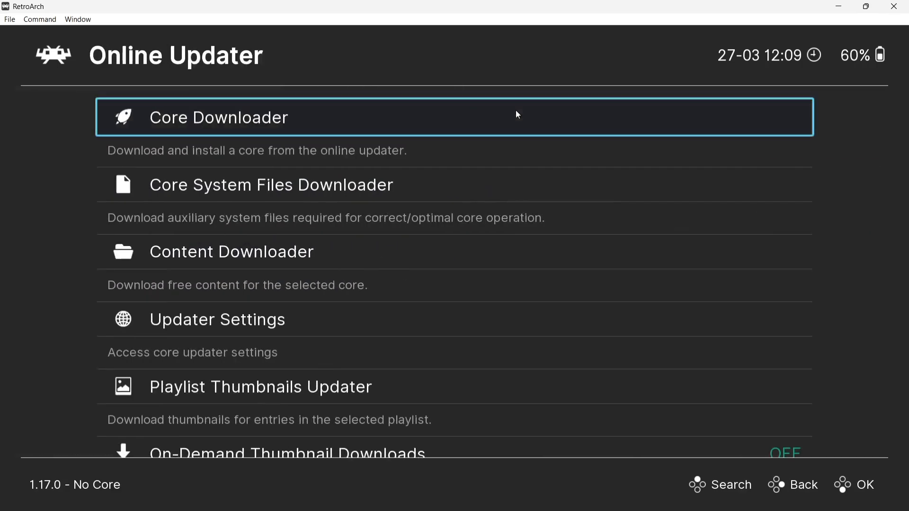
key("Return")
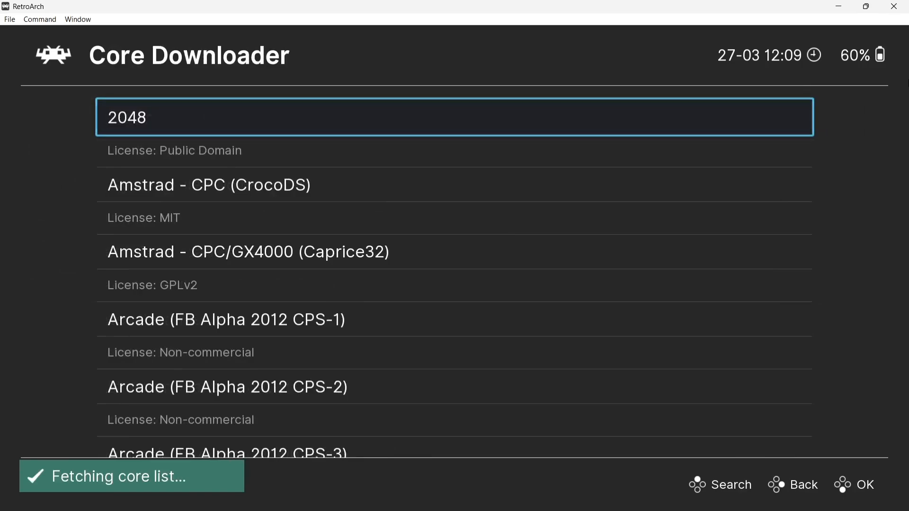
- Download the Commodore - C64 (VICE x64, fast) core and go back to the main menu
key("Down")
key("Down")
key("Down")
key("Down")
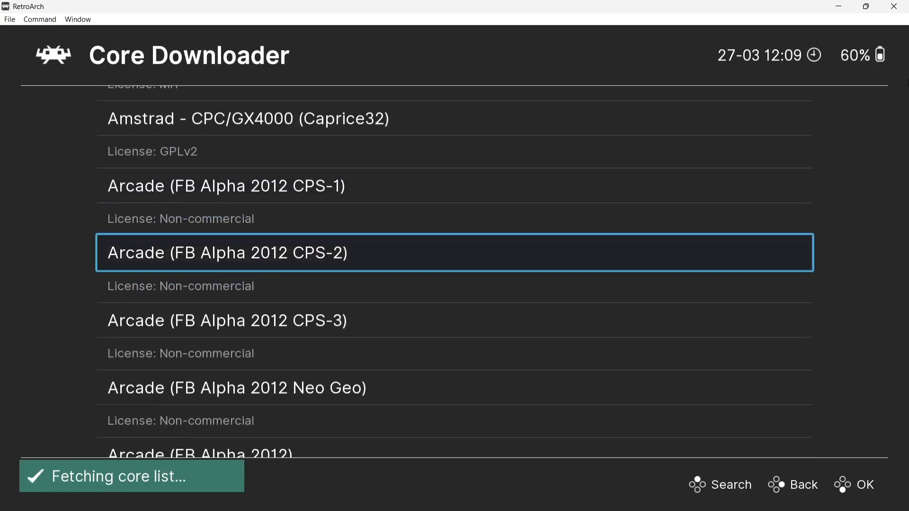
key("Down")
key("Down")
key("Down")
key("Down")
key("Down")
key("Down")
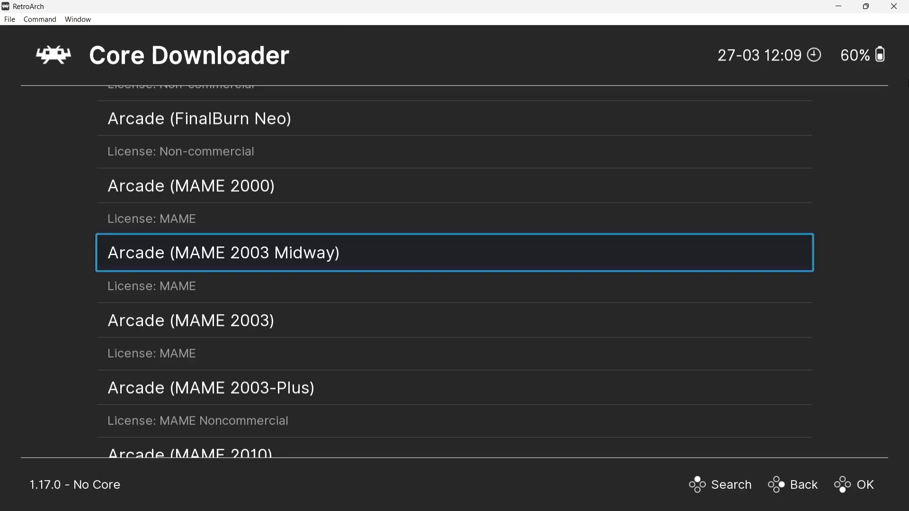
key("Down")
key("Down")
key("Down")
key("Down")
key("Down")
key("Down")
key("Down")
key("Down")
key("Down")
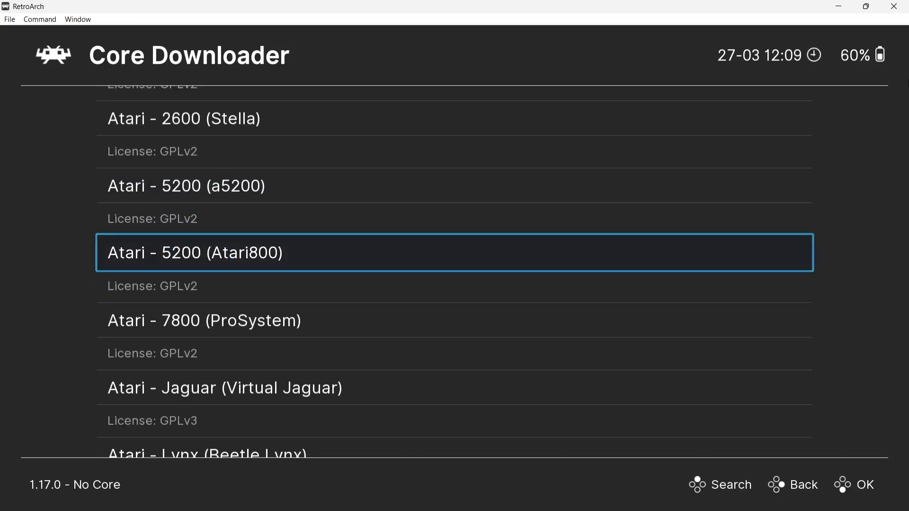
key("Down")
key("Down")
key("Down")
key("Down")
key("Down")
key("Down")
key("Down")
key("Down")
key("Down")
key("Down")
key("Down")
key("Down")
key("Down")
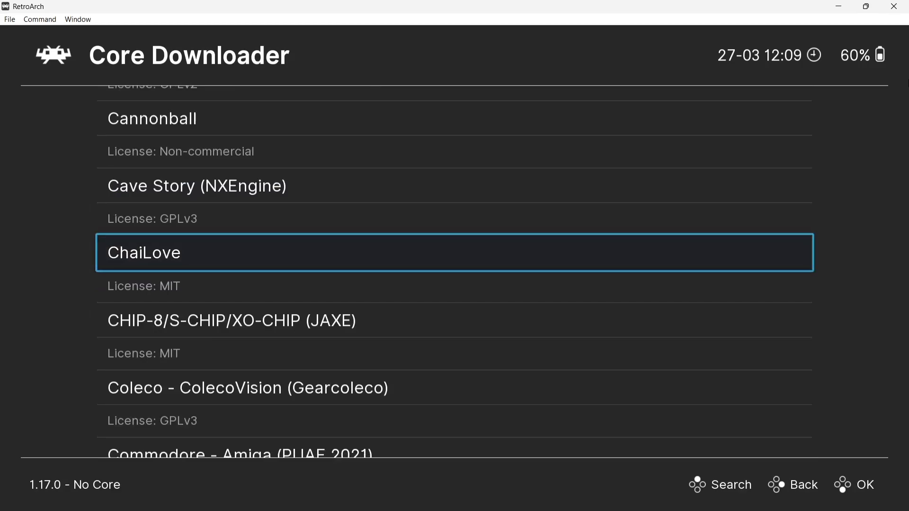
key("Down")
key("Down")
key("Down")
key("Down")
key("Down")
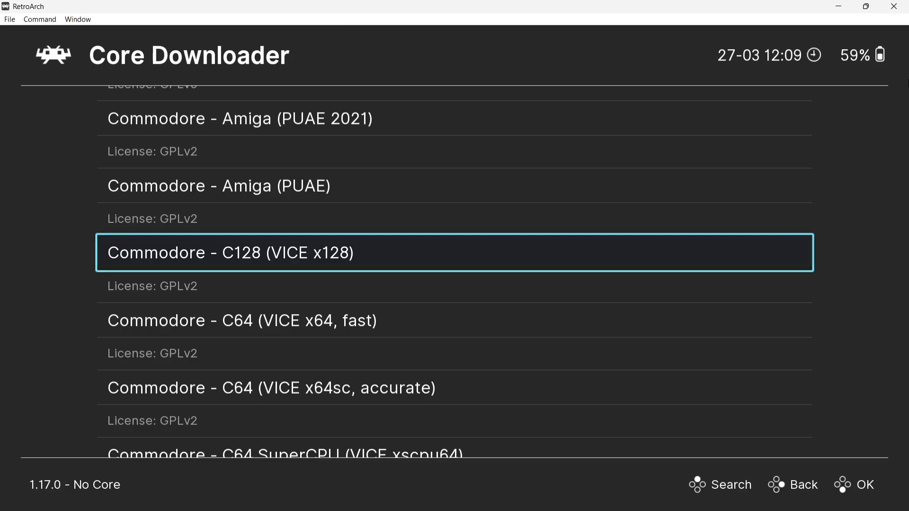
key("Down")
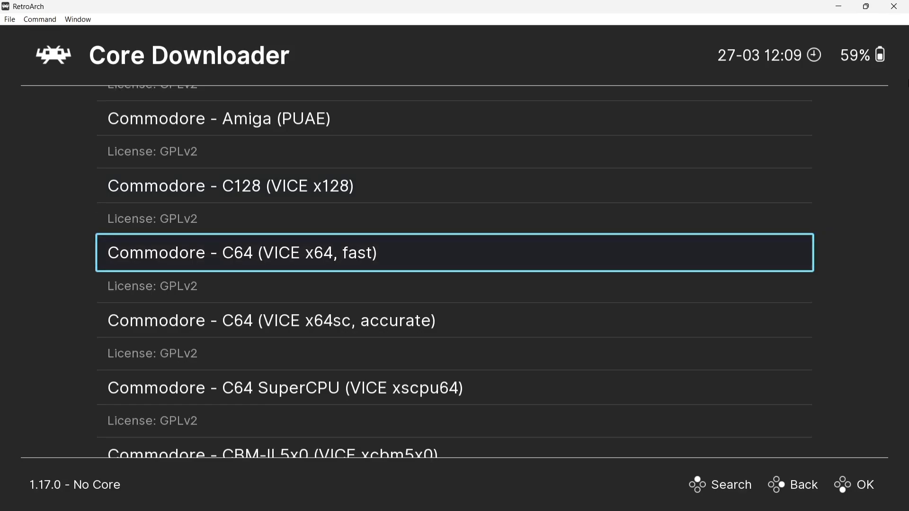
key("Return")
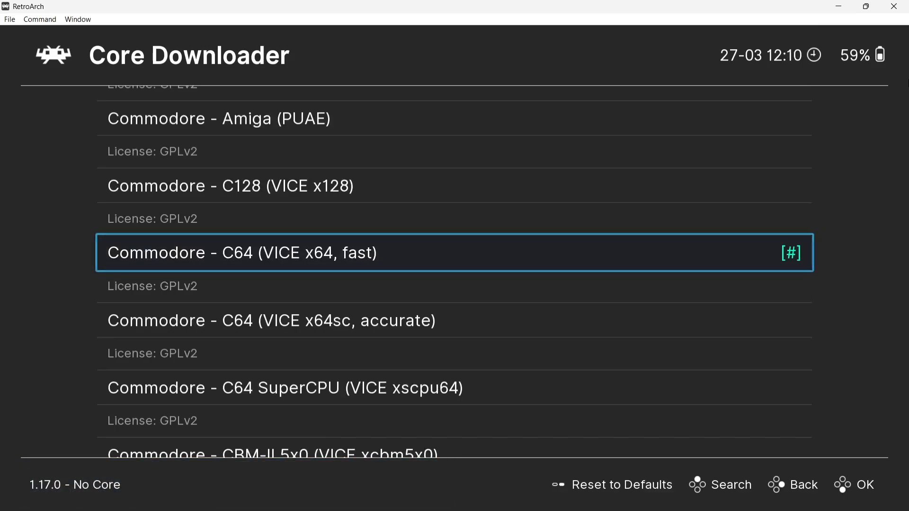
key("BackSpace")
key("BackSpace")
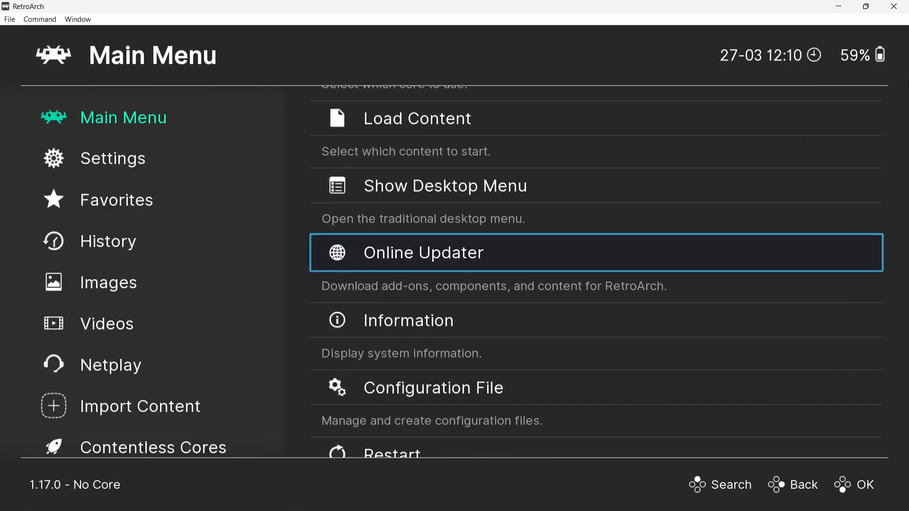
key("BackSpace")
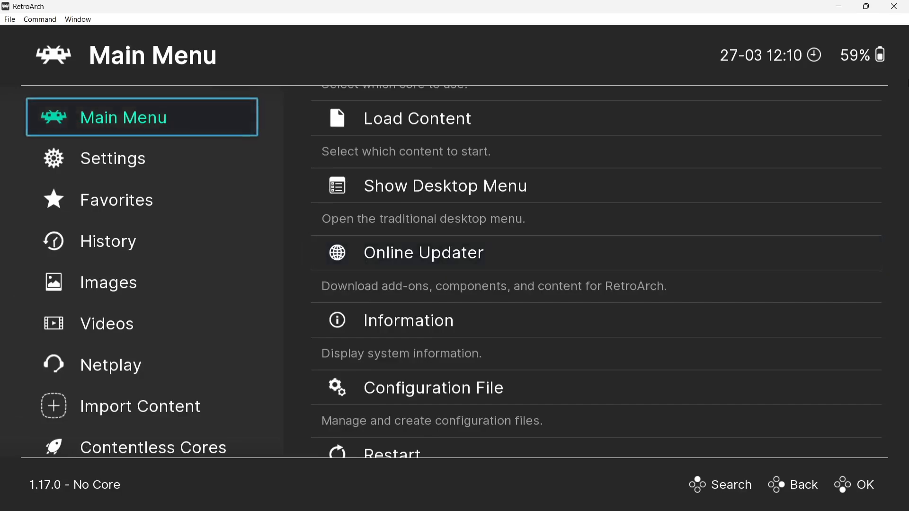
- Turn on Start in Fullscreen Mode in the video settings and return to the main menu
key("Down")
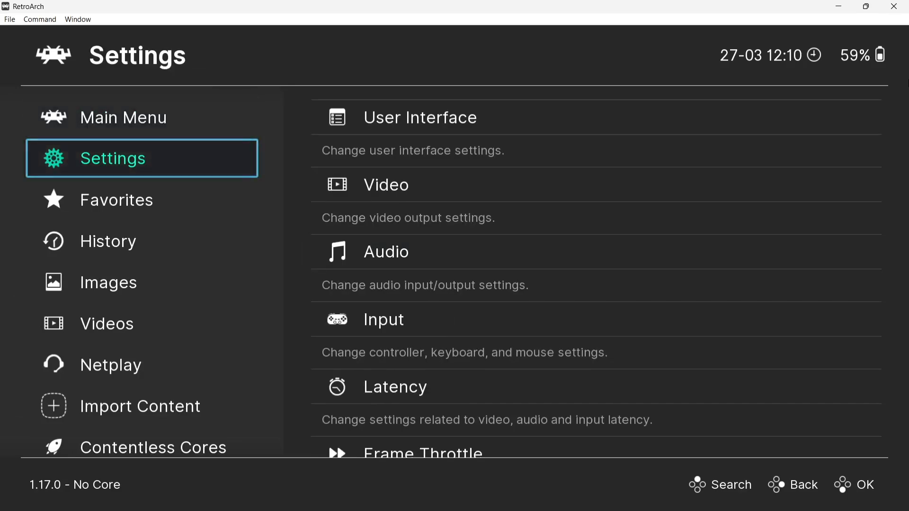
key("Right")
key("Down")
key("Return")
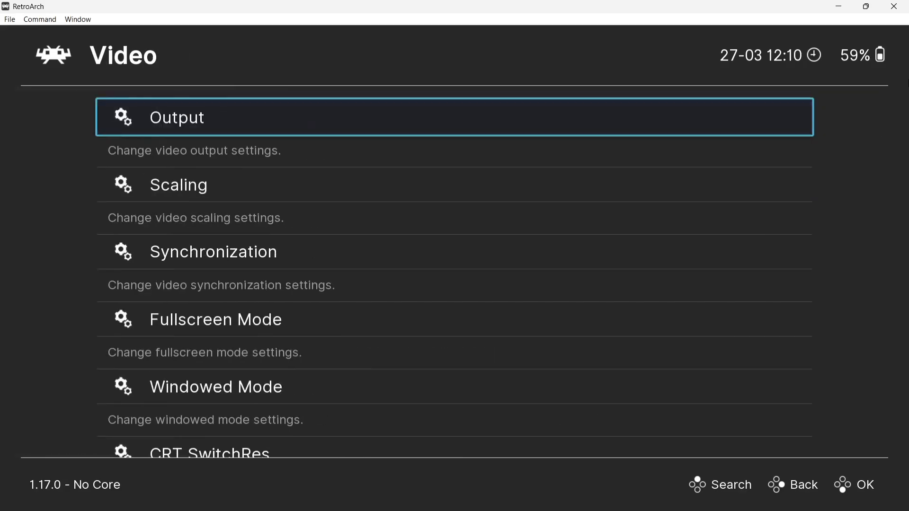
key("Down")
key("Down")
key("Down")
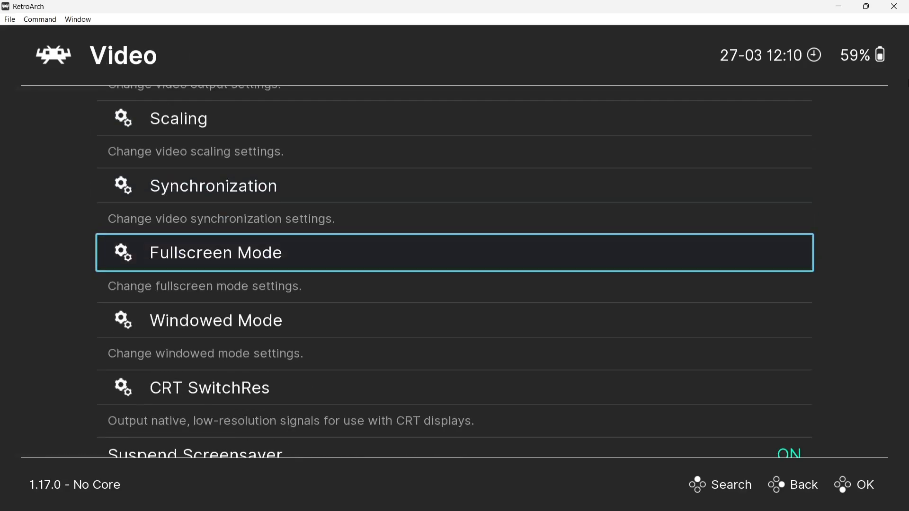
key("Return")
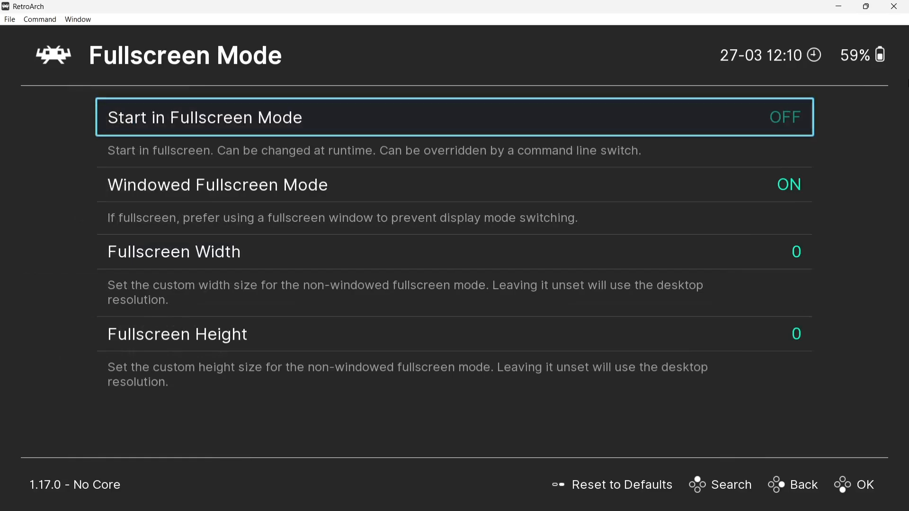
left_click(907, 2)
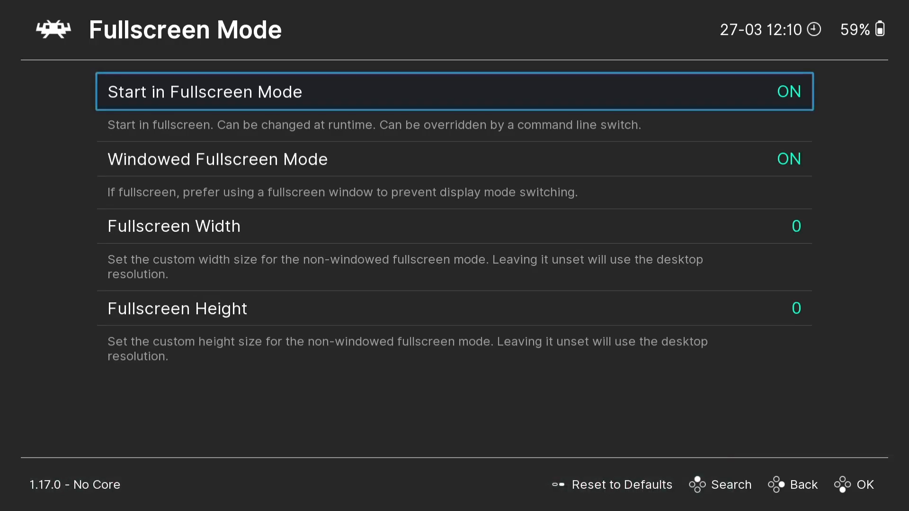
key("BackSpace")
key("BackSpace")
key("BackSpace")
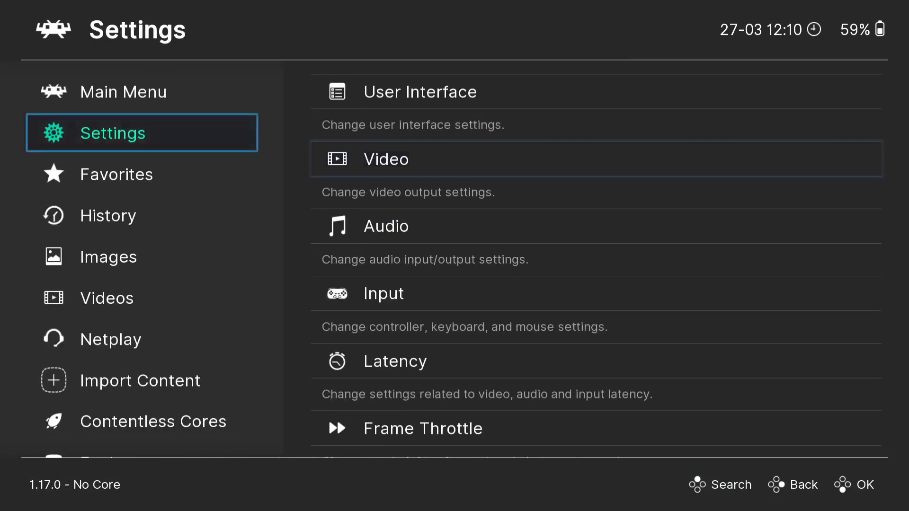
key("Up")
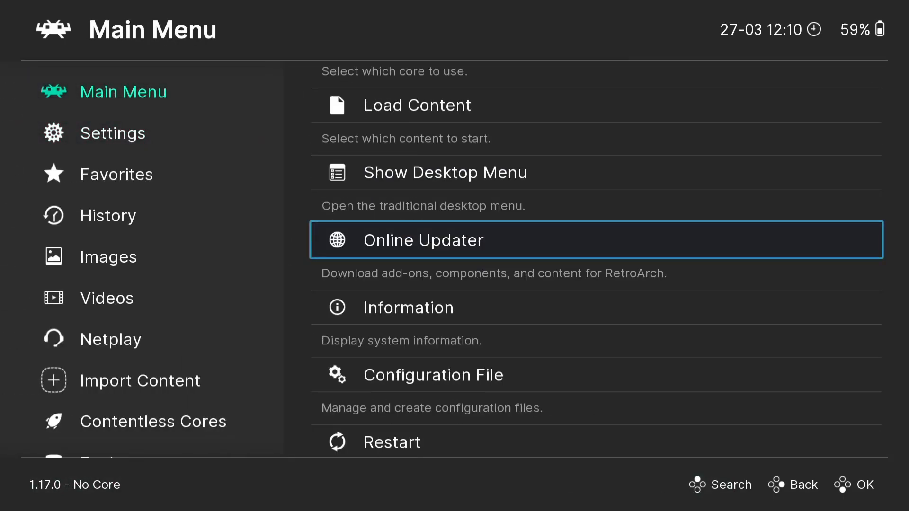
- Save the current configuration from RetroArch's Configuration File options and return to the main menu
key("Up")
key("Up")
key("Up")
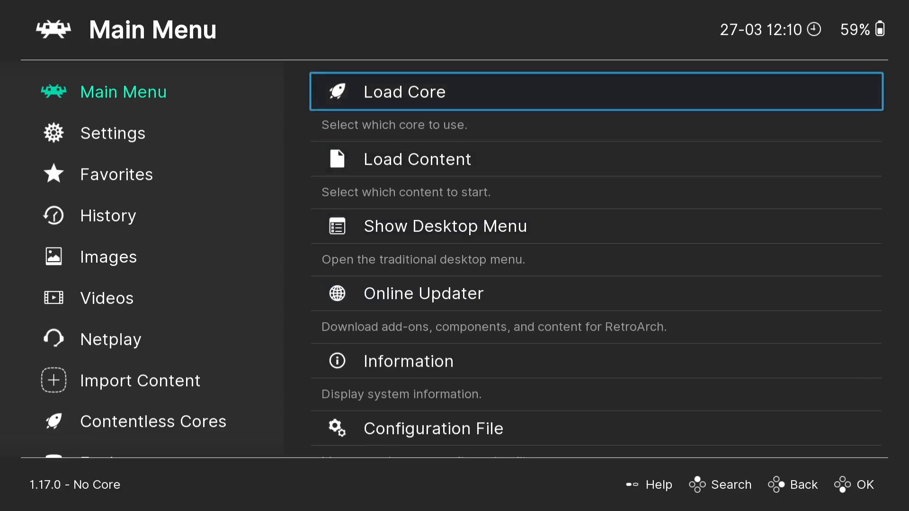
key("Down")
key("Down")
key("Down")
key("Down")
key("Down")
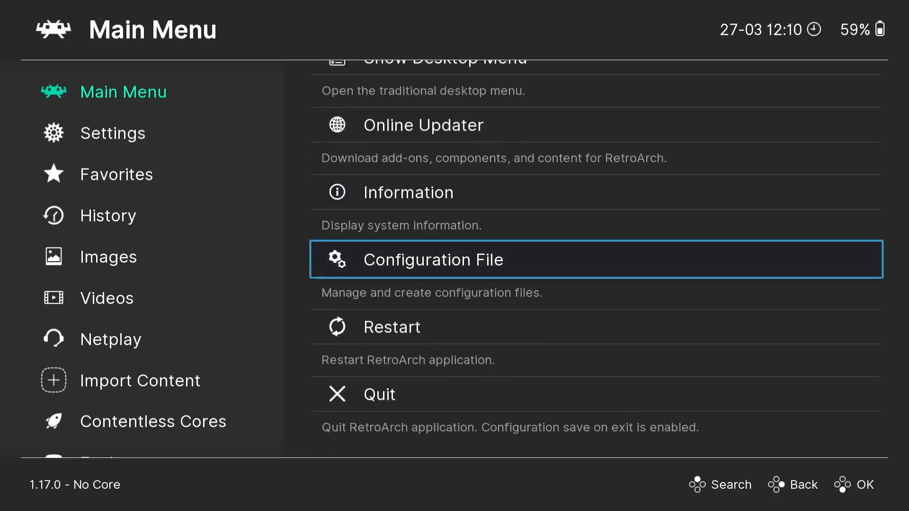
key("Return")
key("Down")
key("Down")
key("Up")
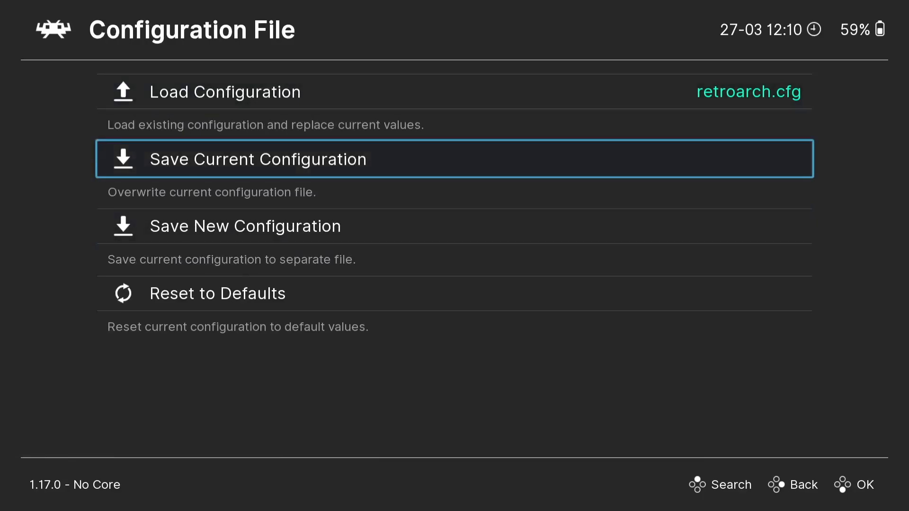
key("Return")
key("BackSpace")
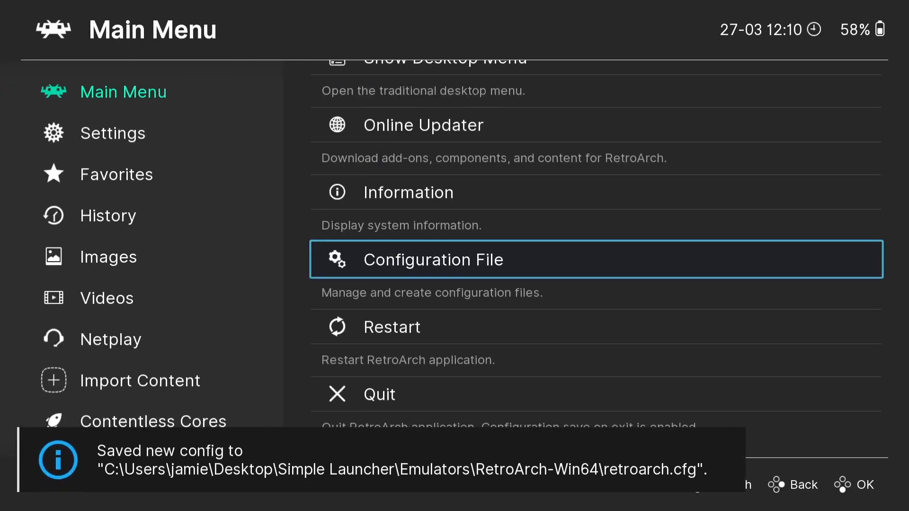
- Quit RetroArch, go back to the Simple Launcher folder and run SimpleLauncher.exe
key("Down")
key("Down")
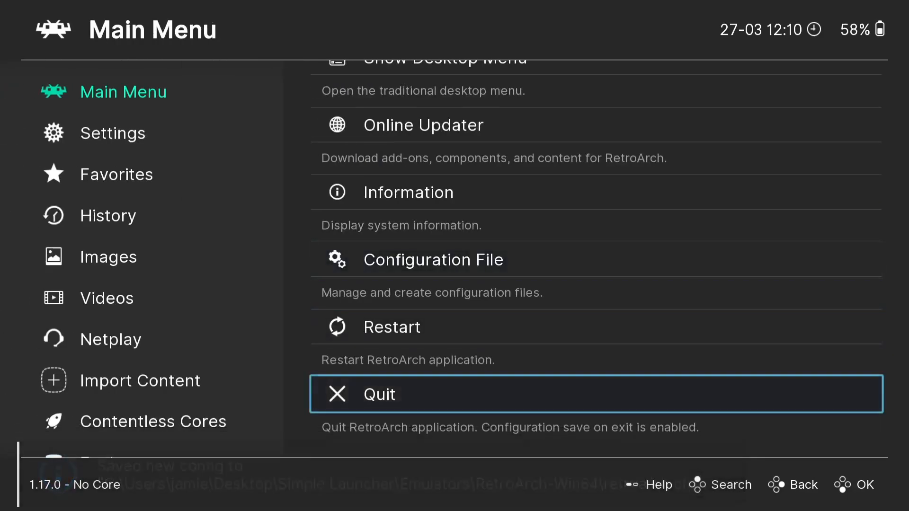
key("Return")
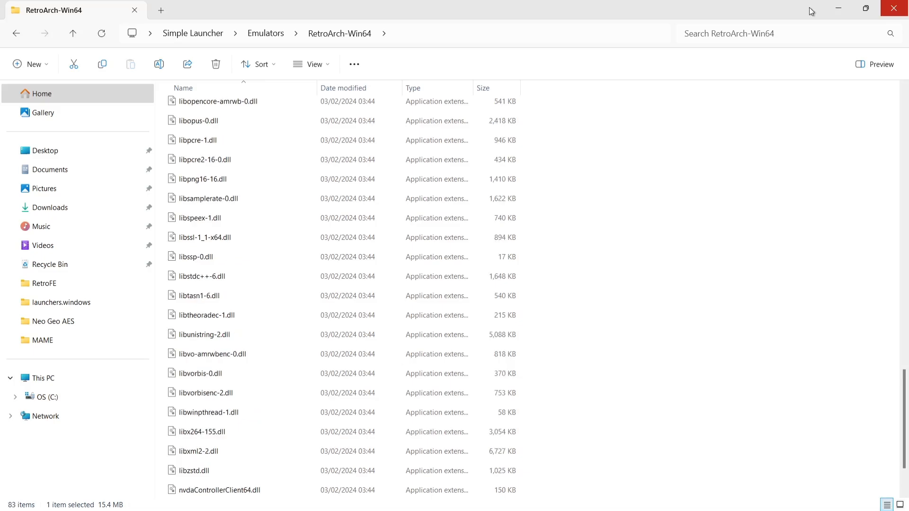
left_click(18, 36)
left_click(17, 34)
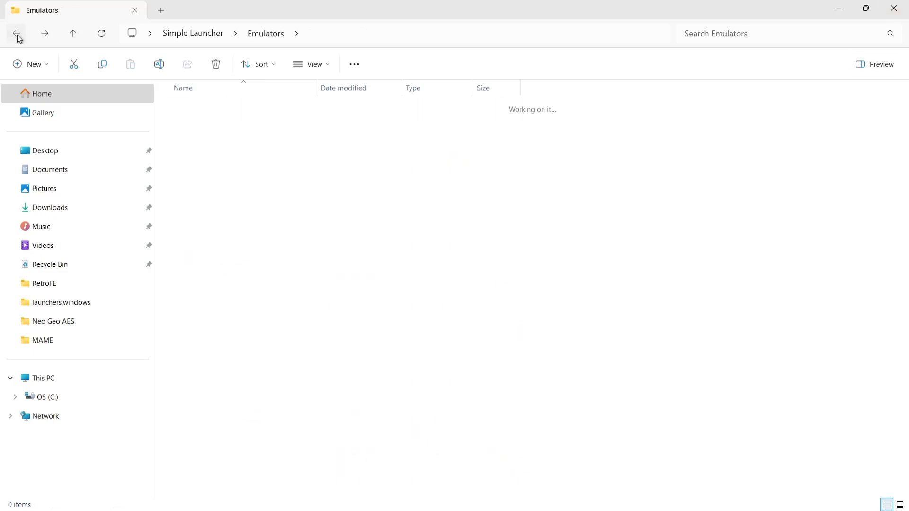
double_click(236, 343)
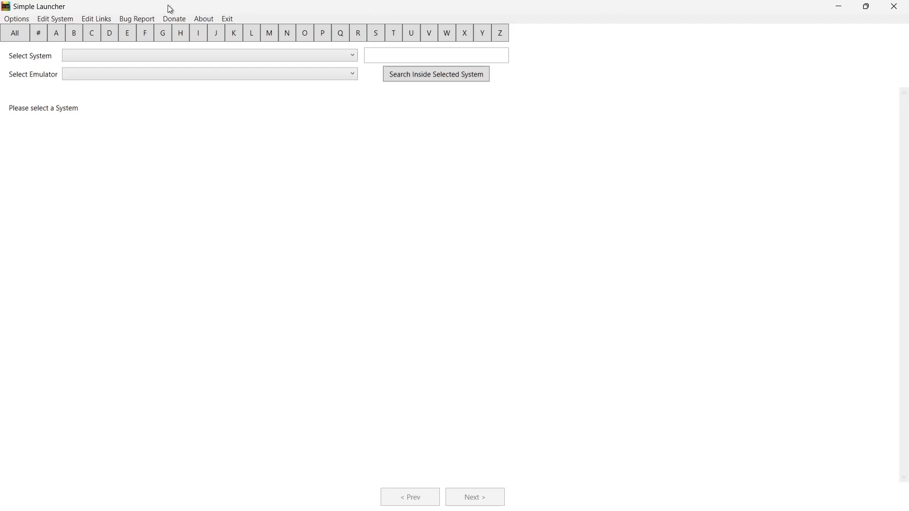
- Select the Commodore 64 system in Simple Launcher and dismiss the validation message
left_click(187, 56)
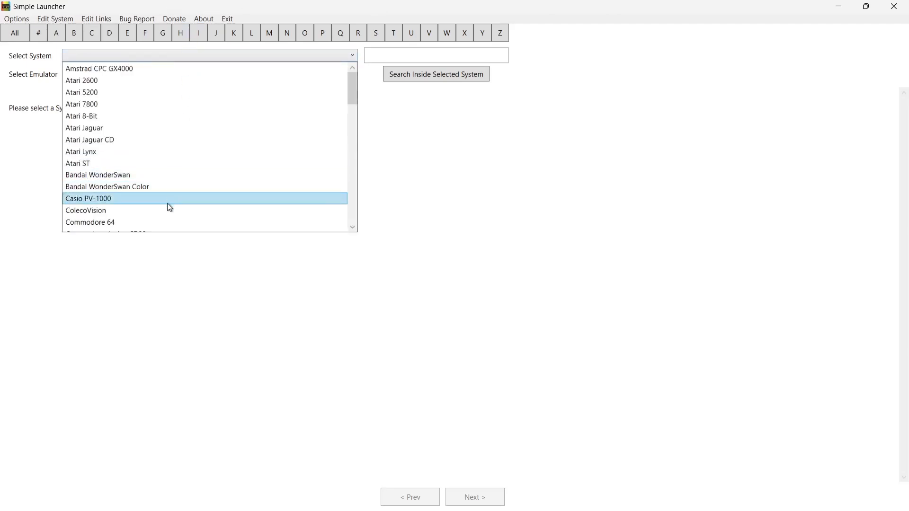
left_click(165, 223)
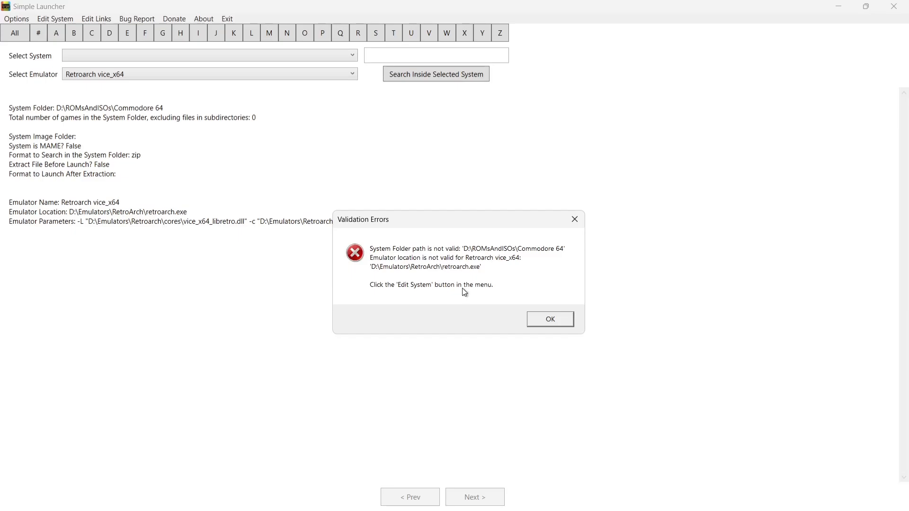
left_click(565, 315)
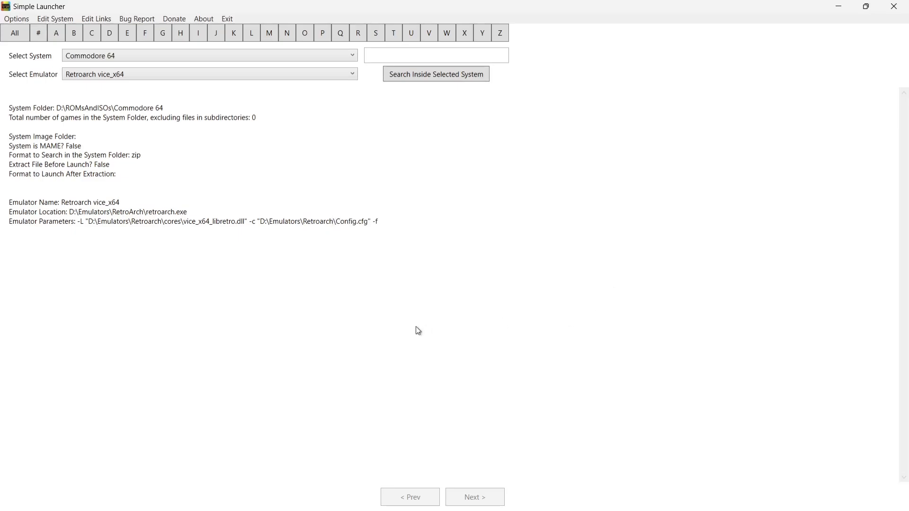
- Open the Edit System window, maximise it and choose the Commodore 64 system for editing
left_click(65, 21)
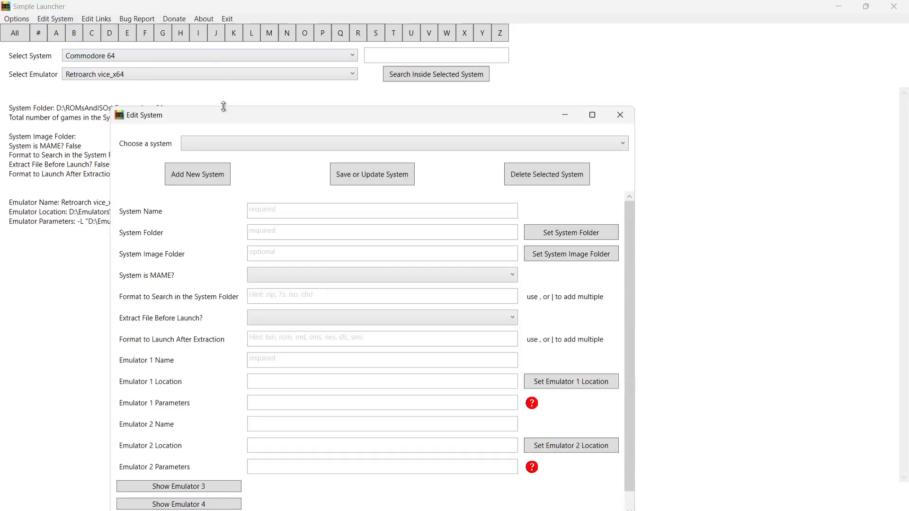
left_click_drag(228, 121, 268, 62)
double_click(267, 59)
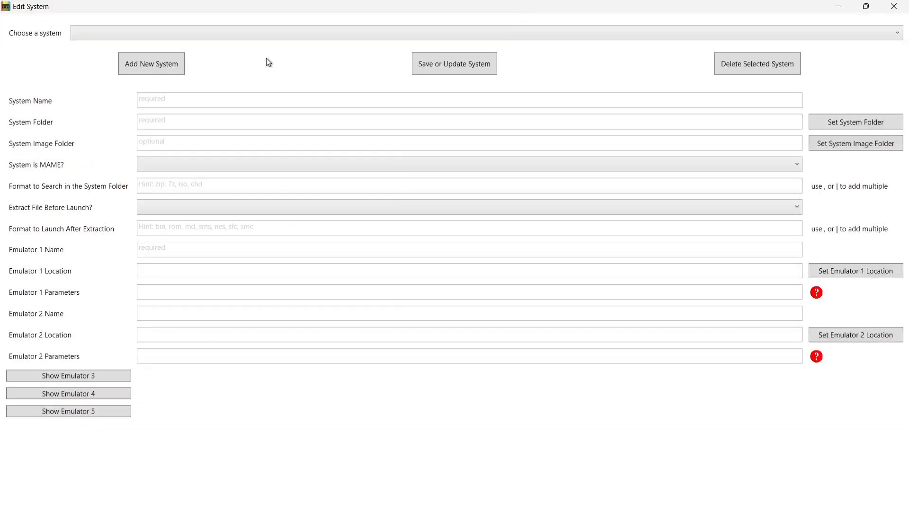
left_click(290, 39)
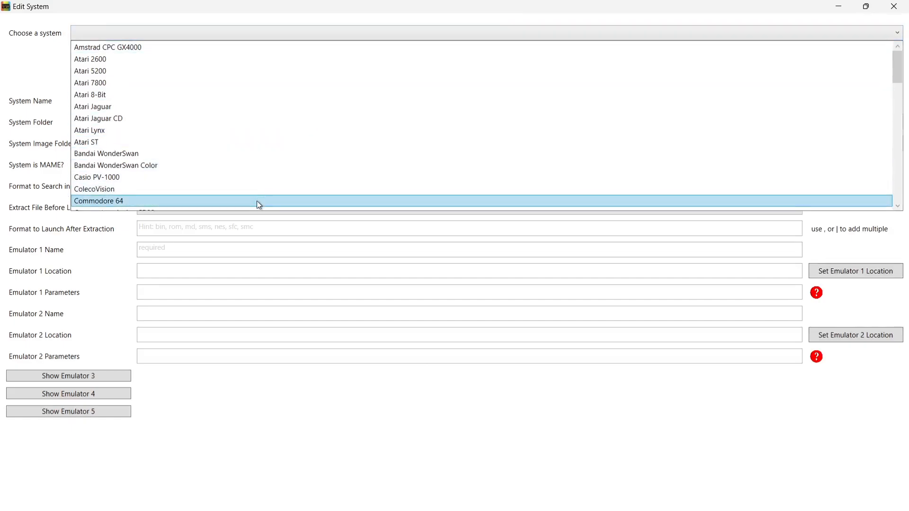
left_click(257, 201)
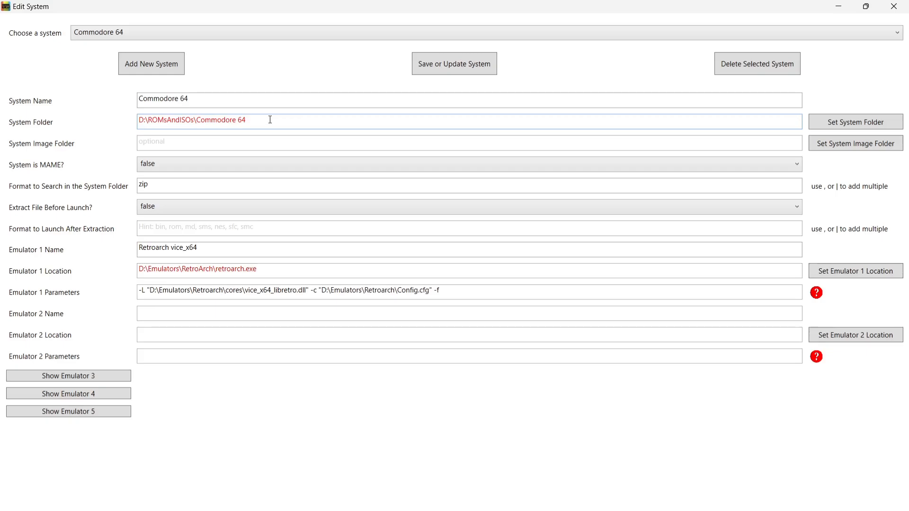
- Set the System Folder to the C64 folder inside Desktop\Simple Launcher\Roms
left_click(828, 122)
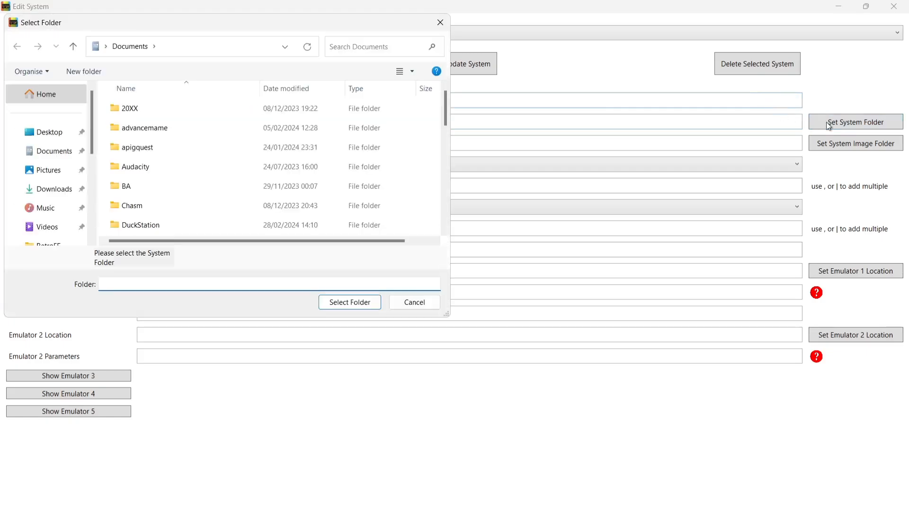
left_click(58, 139)
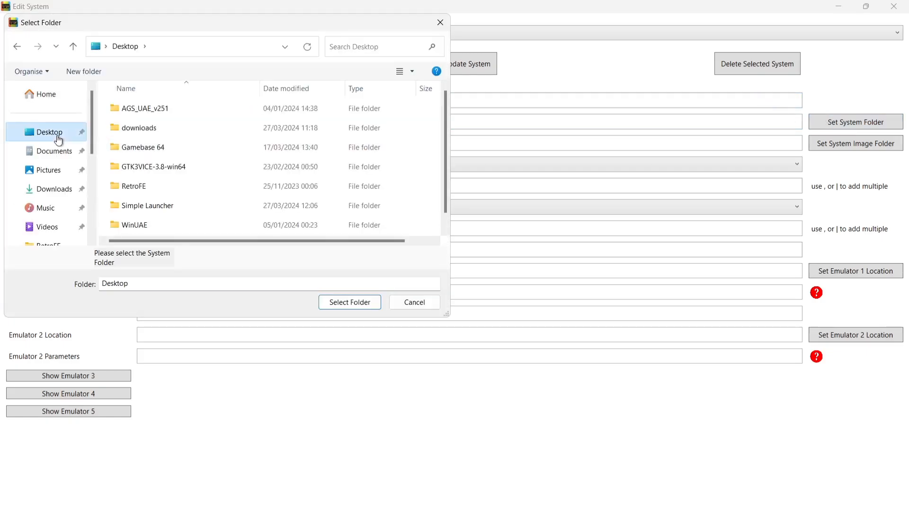
double_click(133, 207)
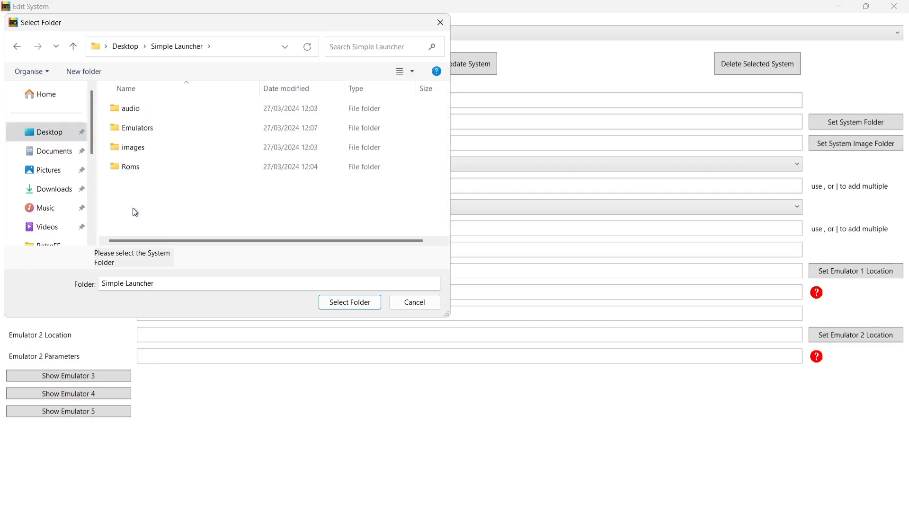
double_click(152, 167)
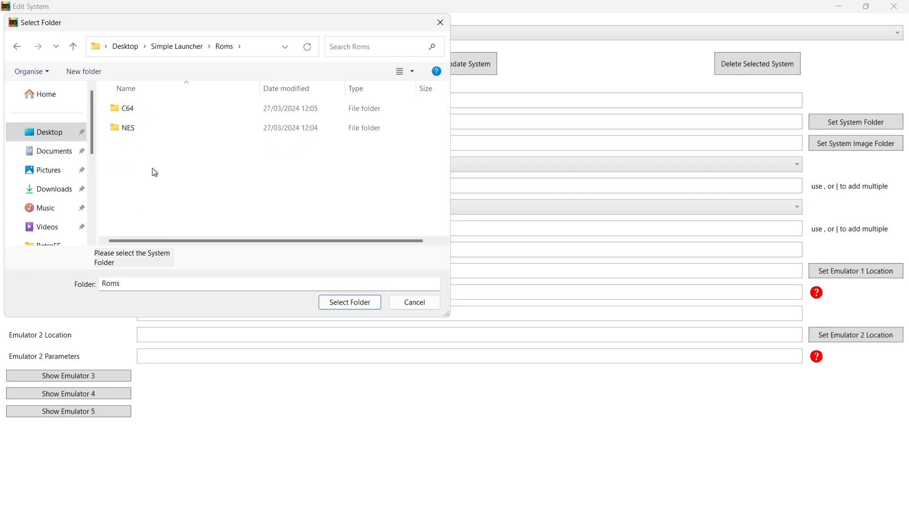
left_click(161, 112)
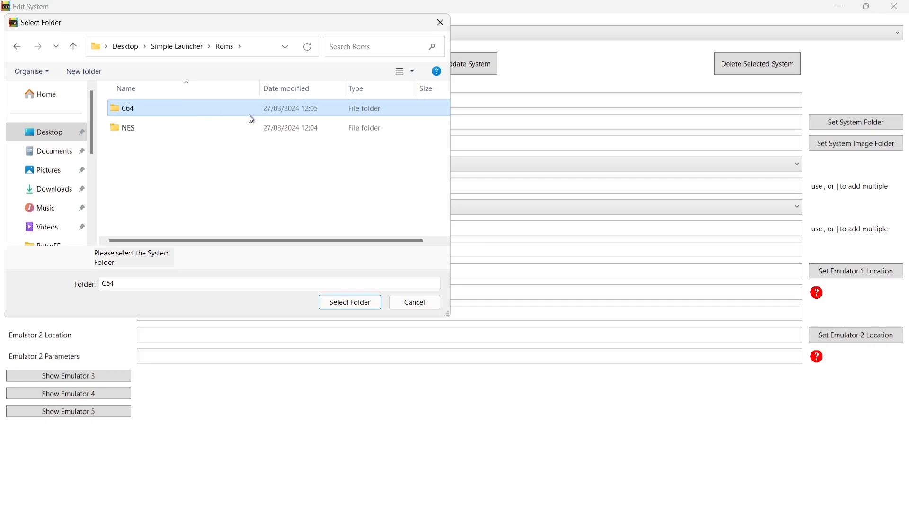
left_click(336, 301)
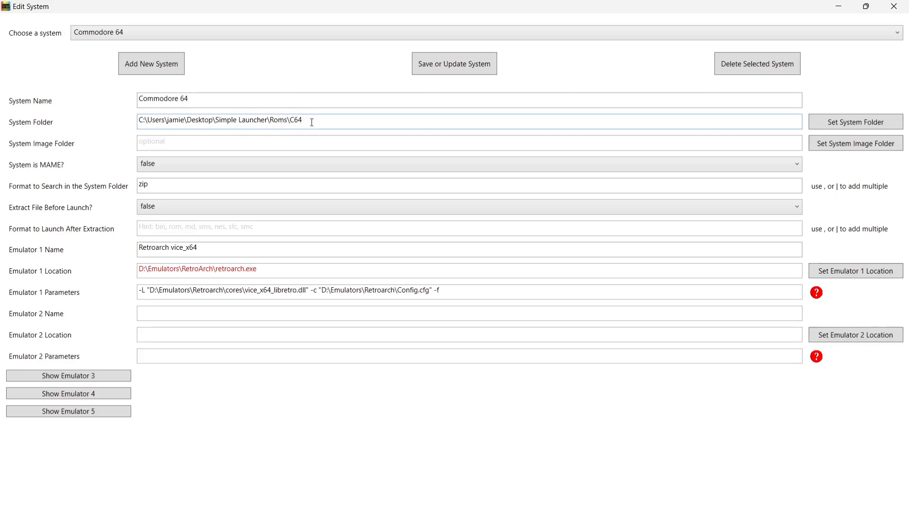
- Extend the formats to search in the system folder to "zip, prg, PRG,"
left_click(186, 171)
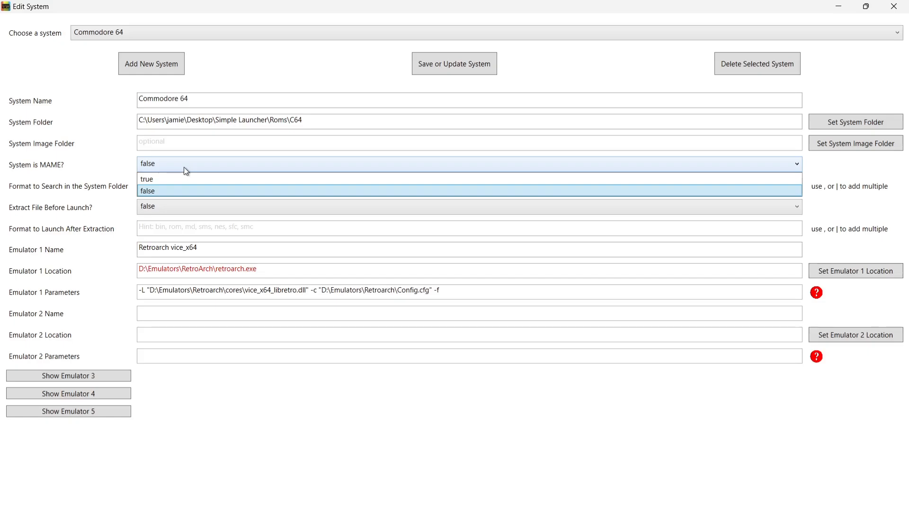
left_click(184, 167)
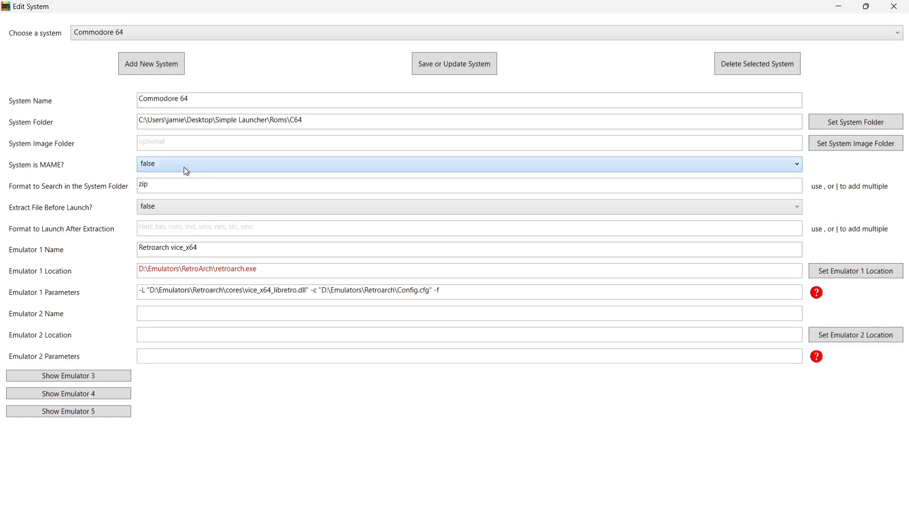
left_click(163, 185)
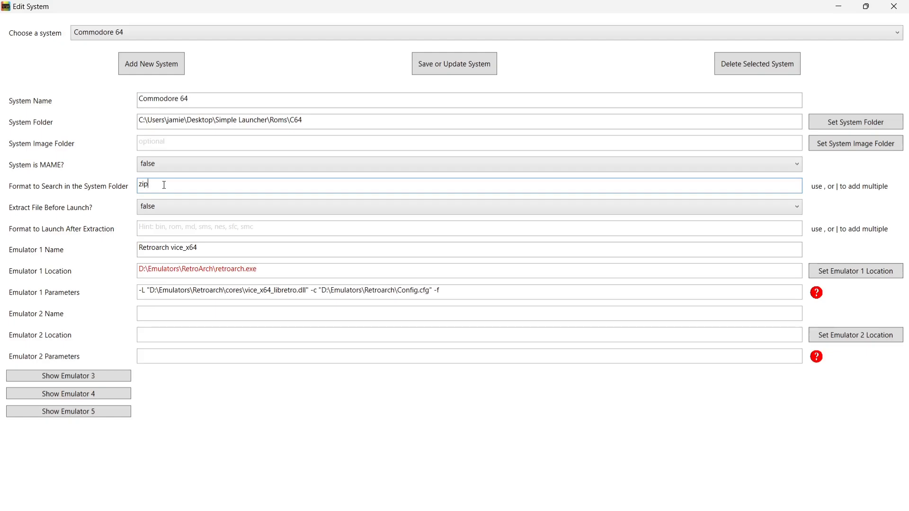
type(",")
type("prg")
type("|PRG")
type(", PRG,")
- Set the Emulator 1 location to retroarch.exe in Desktop\Simple Launcher\Emulators\RetroArch-Win64 and save the Commodore 64 system
left_click(833, 271)
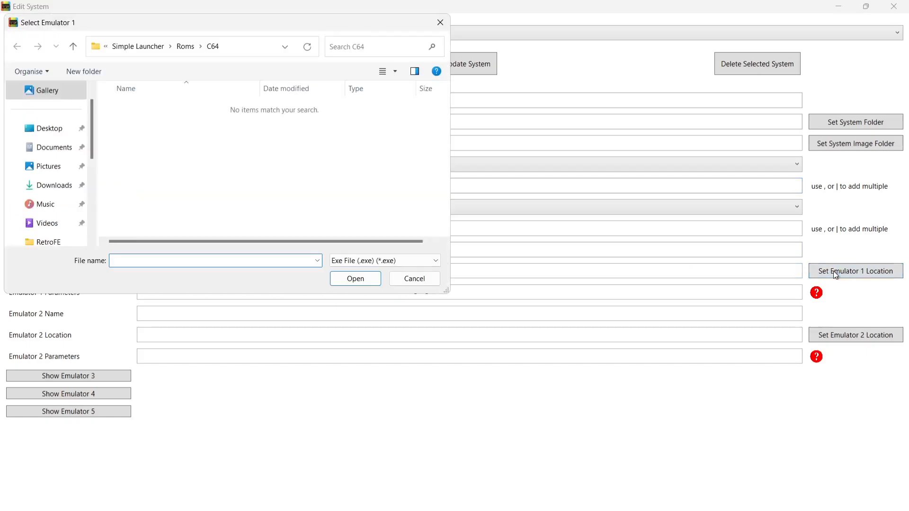
left_click(49, 130)
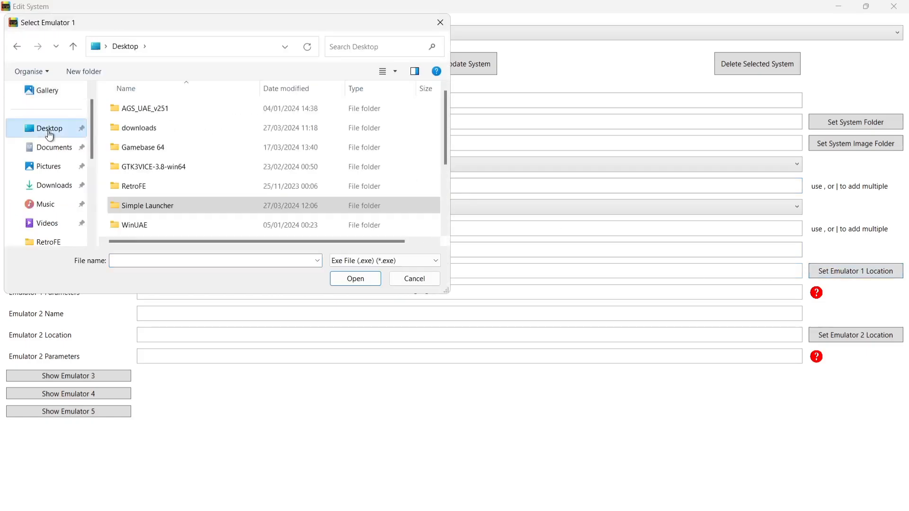
double_click(137, 204)
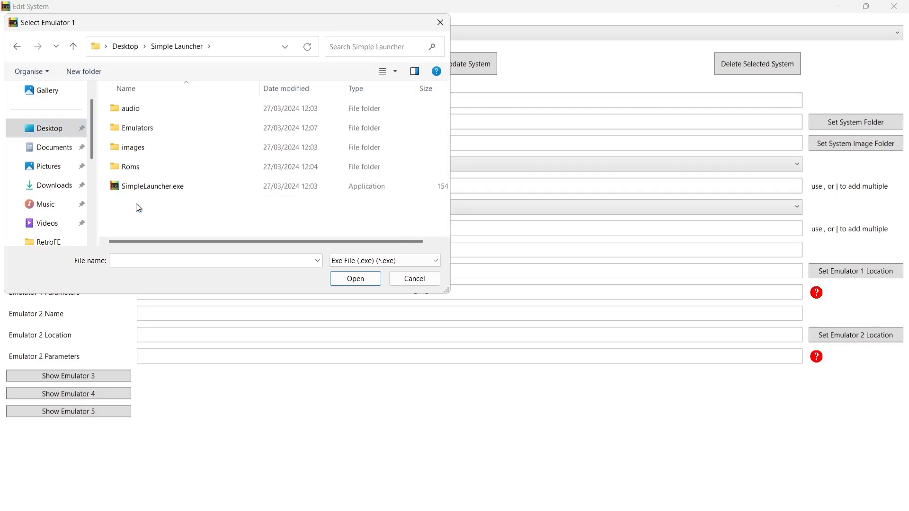
double_click(159, 130)
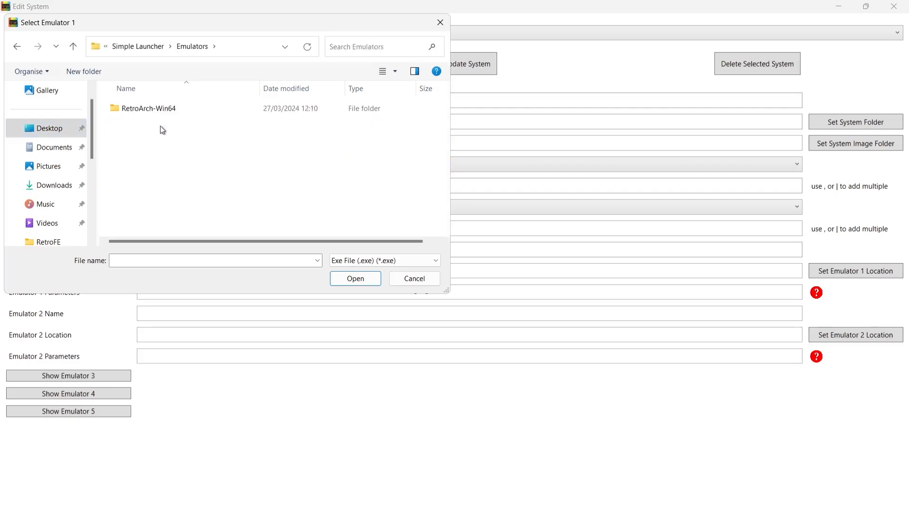
double_click(160, 108)
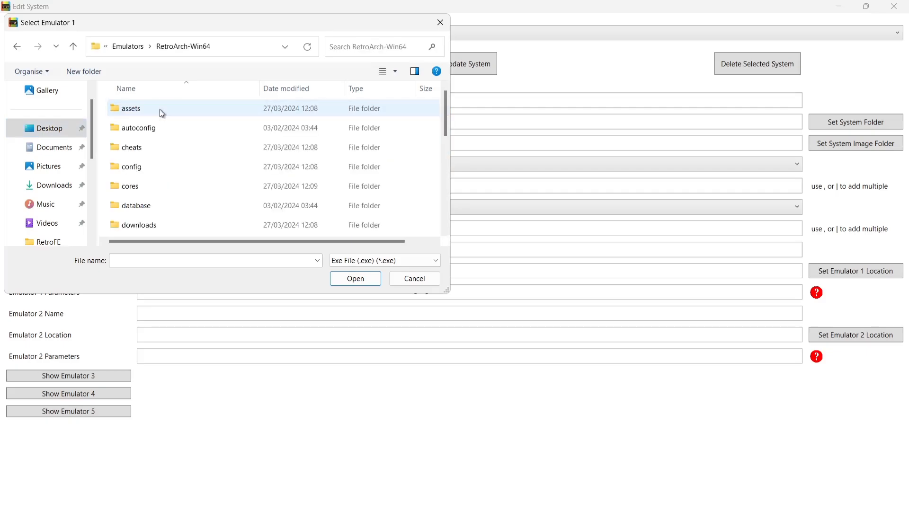
left_click_drag(203, 29, 552, 28)
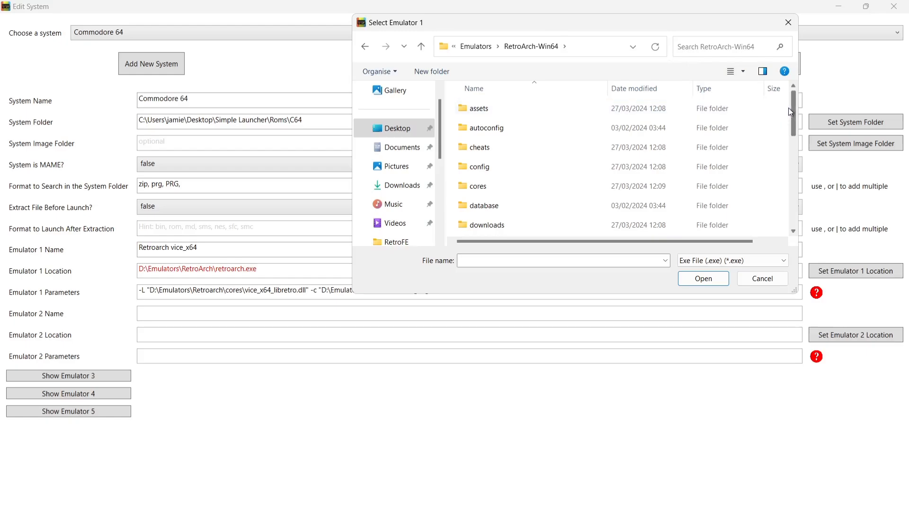
left_click_drag(794, 105, 797, 201)
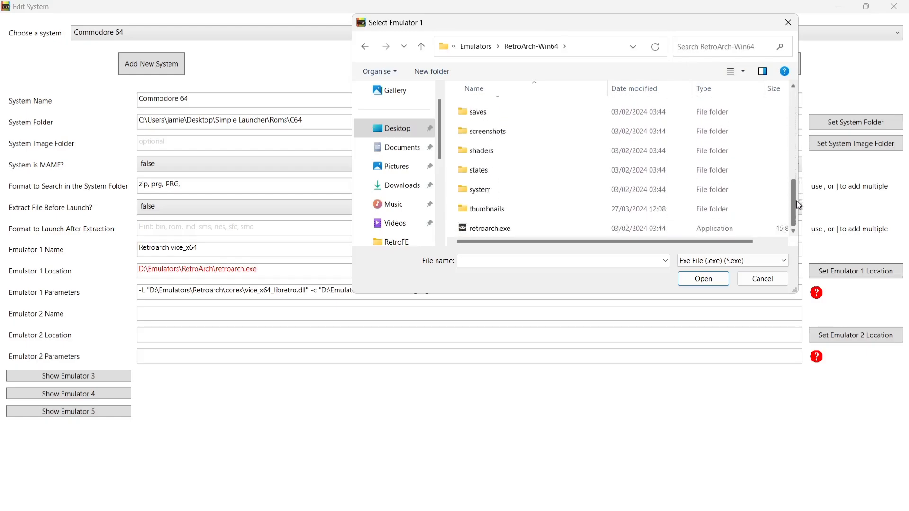
left_click(575, 223)
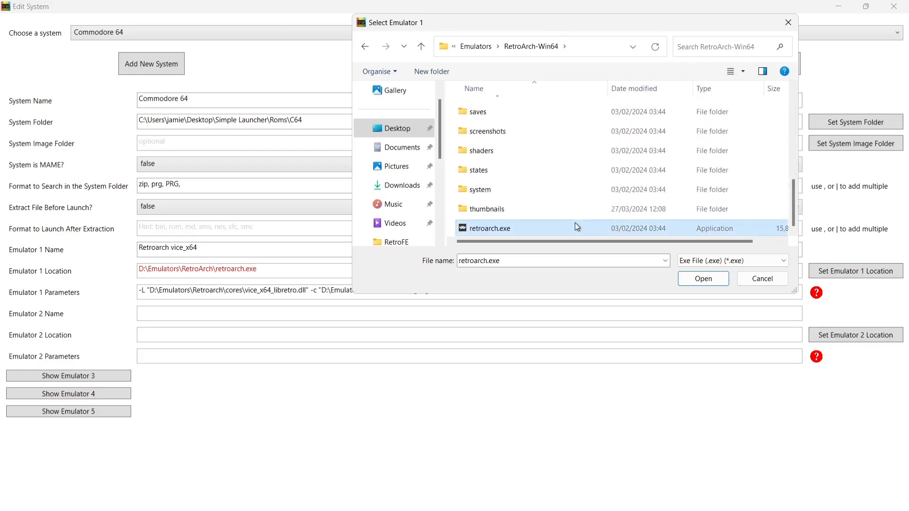
left_click(715, 283)
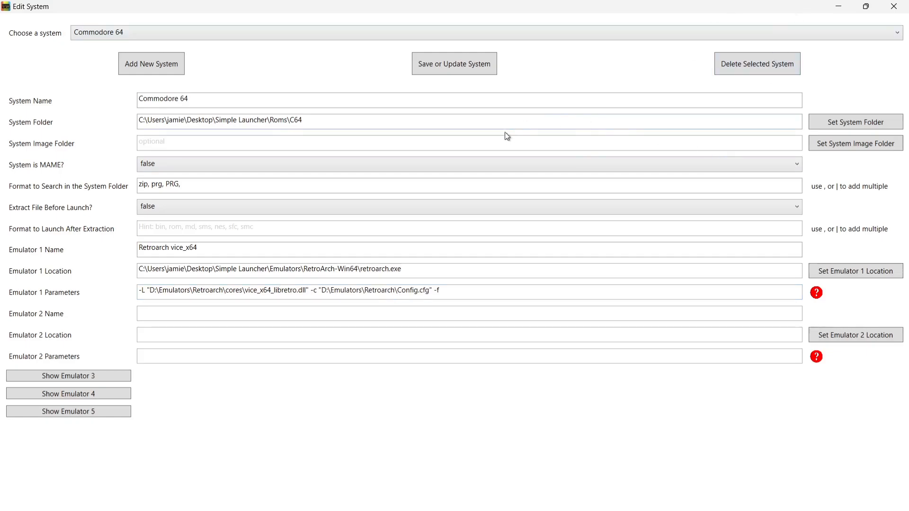
left_click(477, 66)
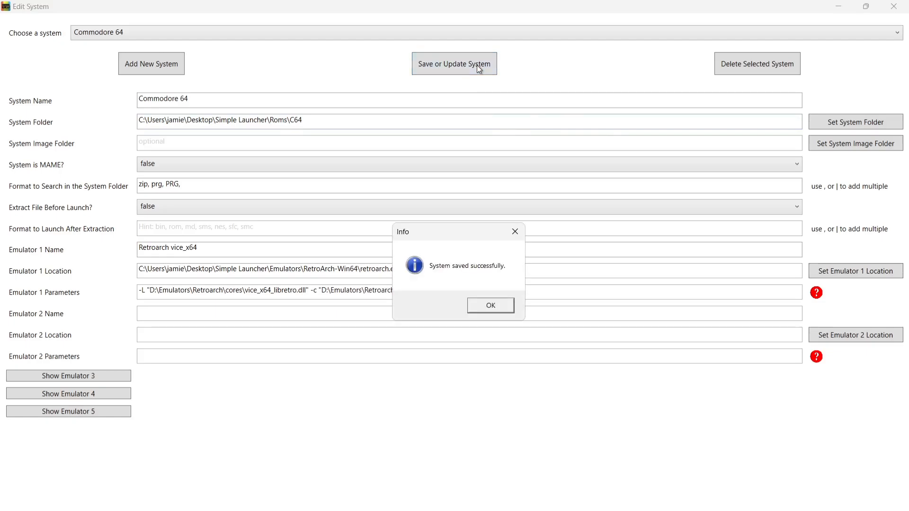
left_click(485, 307)
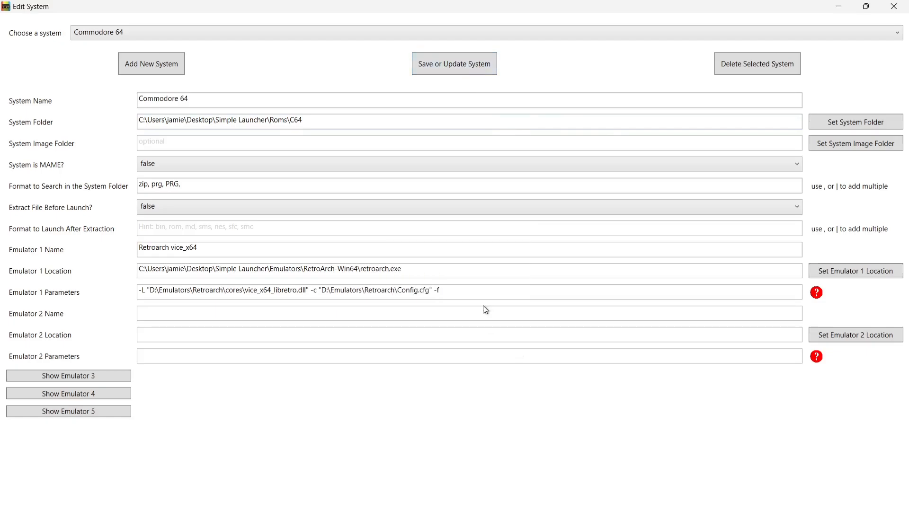
- Copy the full path of vice_x64_libretro.dll from the Emulators\RetroArch-Win64\cores folder in File Explorer
left_click(839, 9)
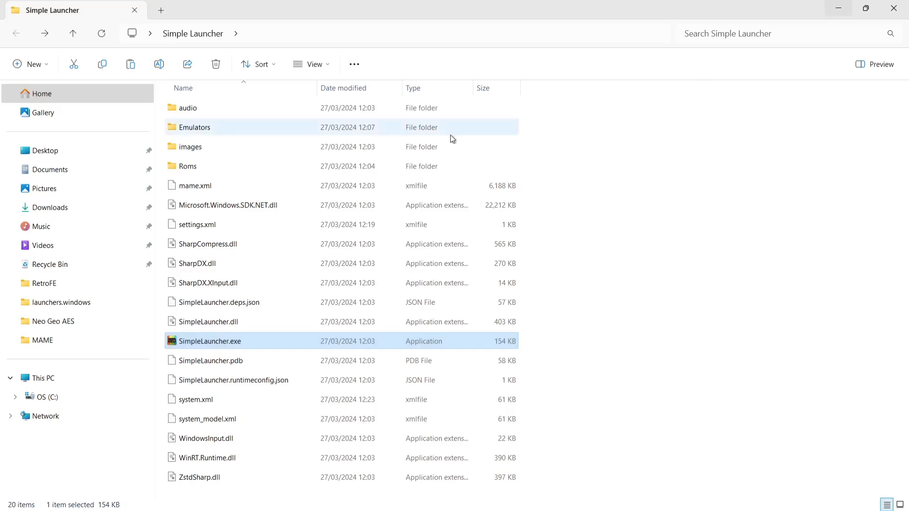
double_click(305, 124)
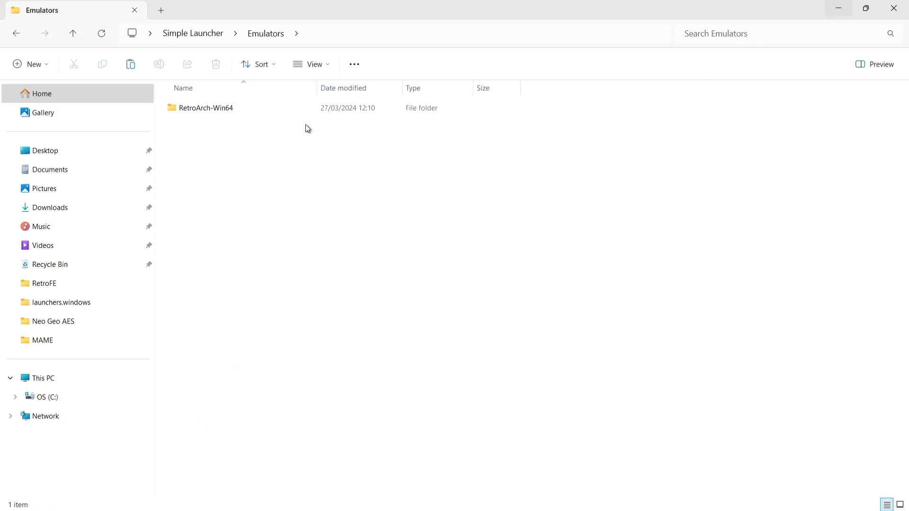
double_click(245, 109)
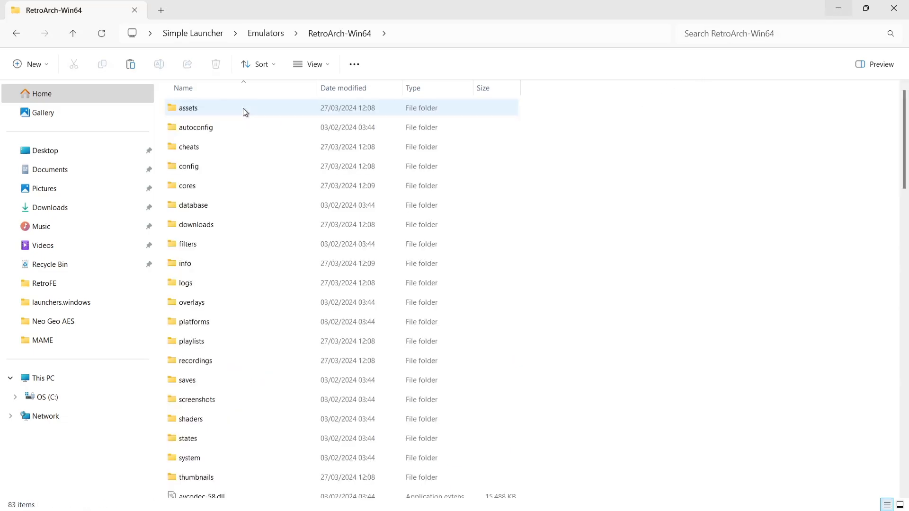
double_click(229, 190)
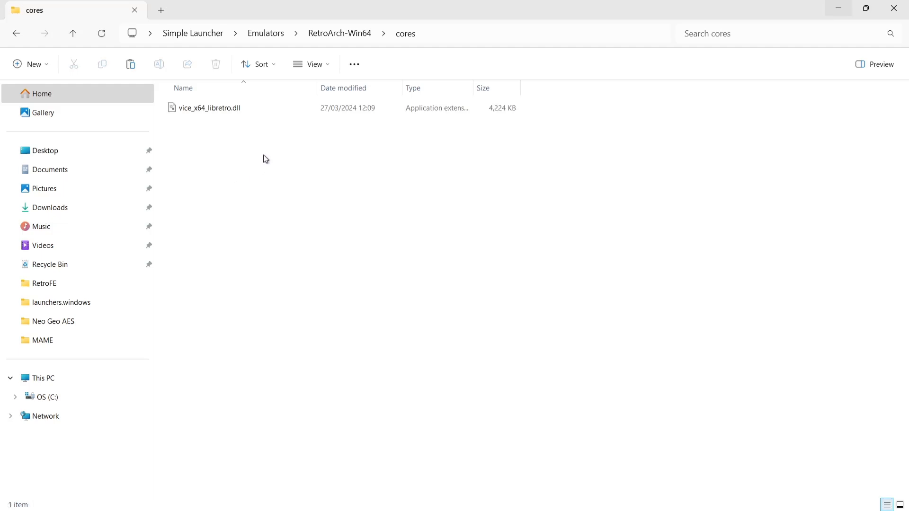
left_click(227, 110)
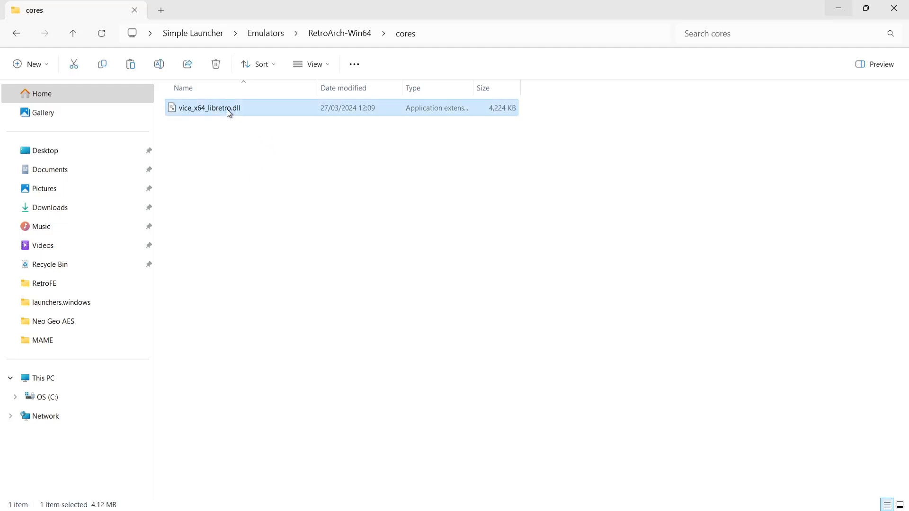
right_click(229, 112)
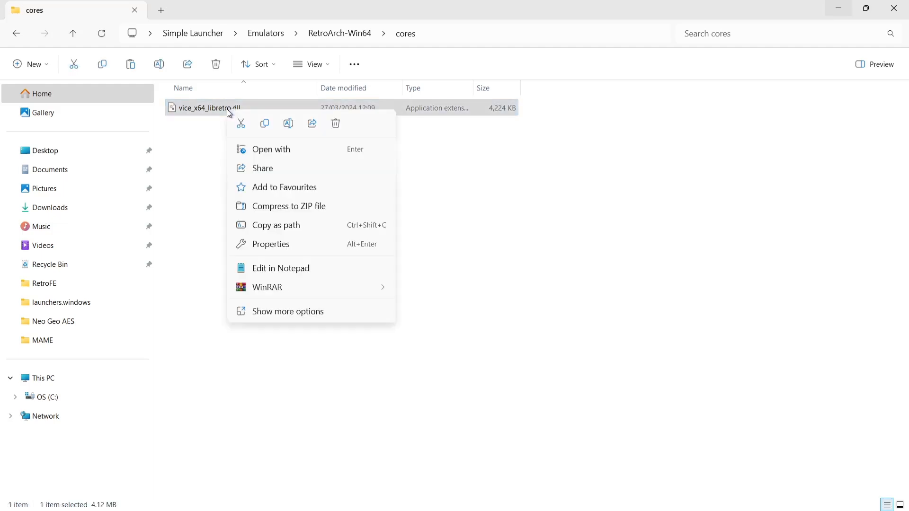
left_click(271, 226)
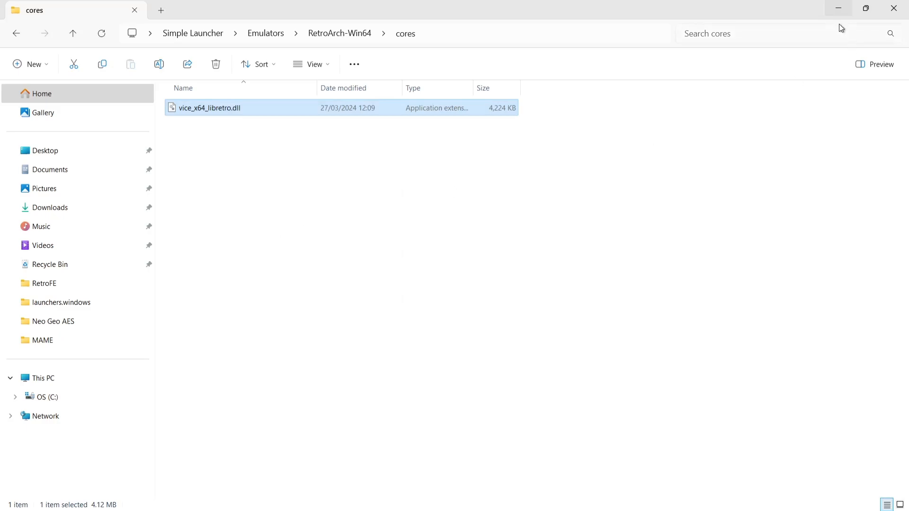
left_click(839, 8)
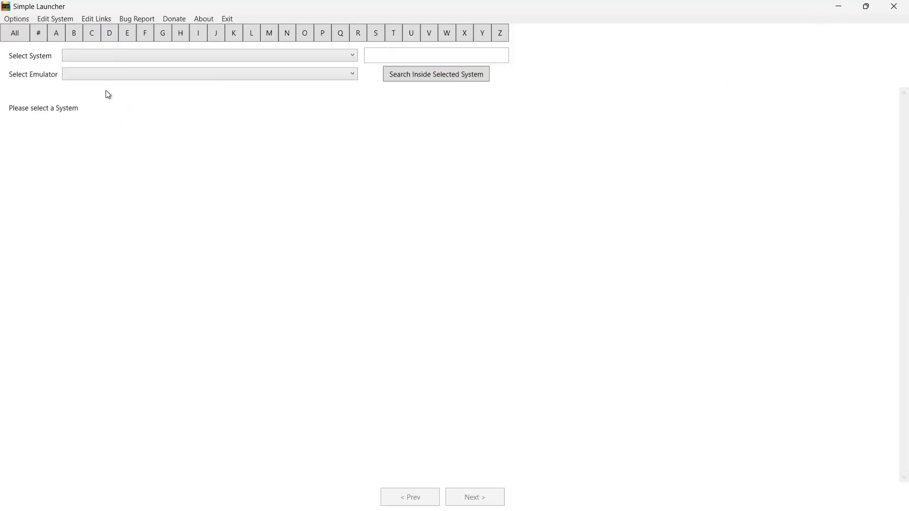
- Reopen Commodore 64 in Edit System and set the -L core path in Emulator 1 Parameters to the copied vice_x64_libretro.dll path, without doubled quotes
left_click(66, 20)
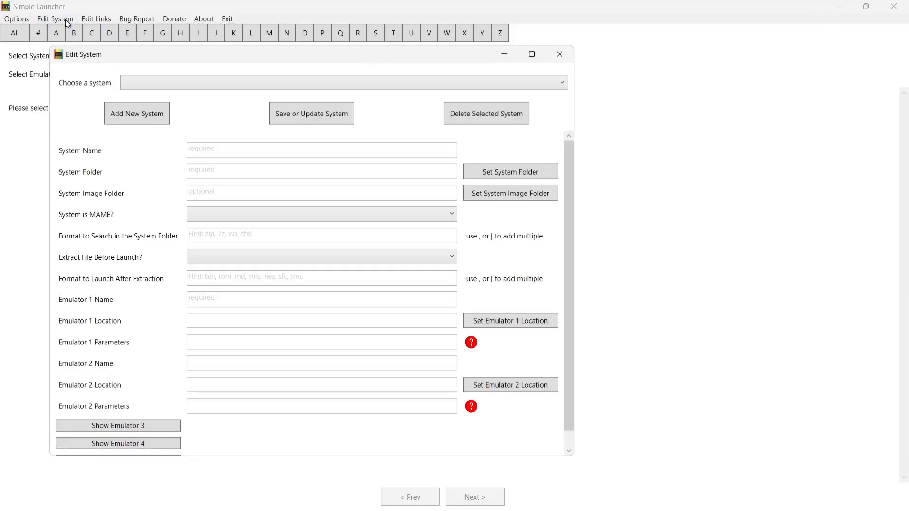
left_click(259, 82)
left_click(237, 250)
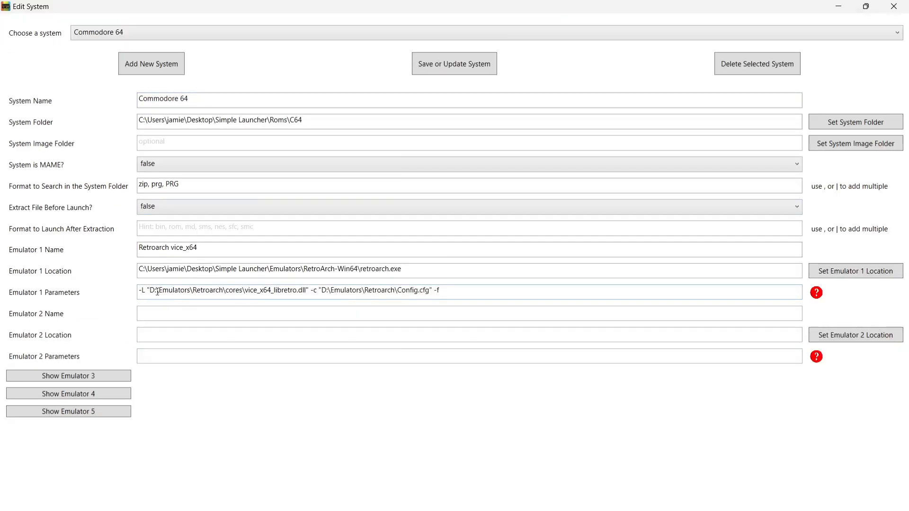
left_click_drag(151, 290, 248, 300)
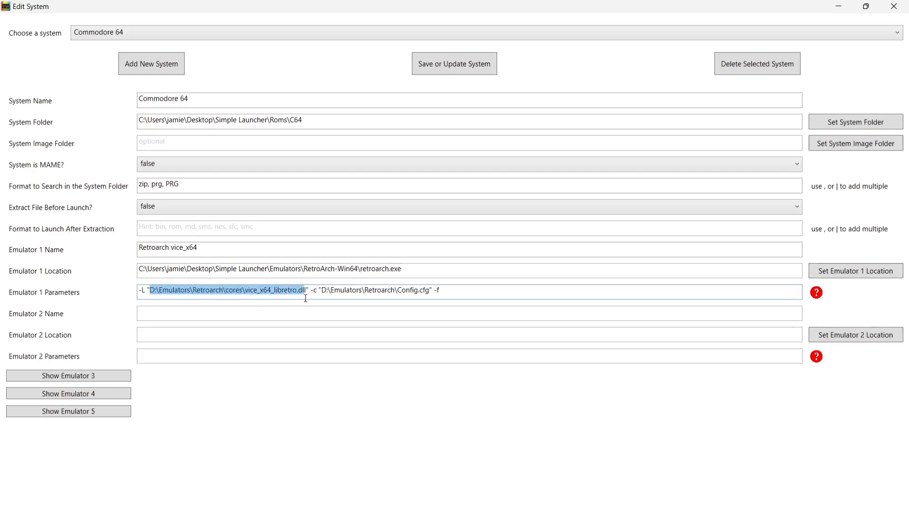
key("BackSpace")
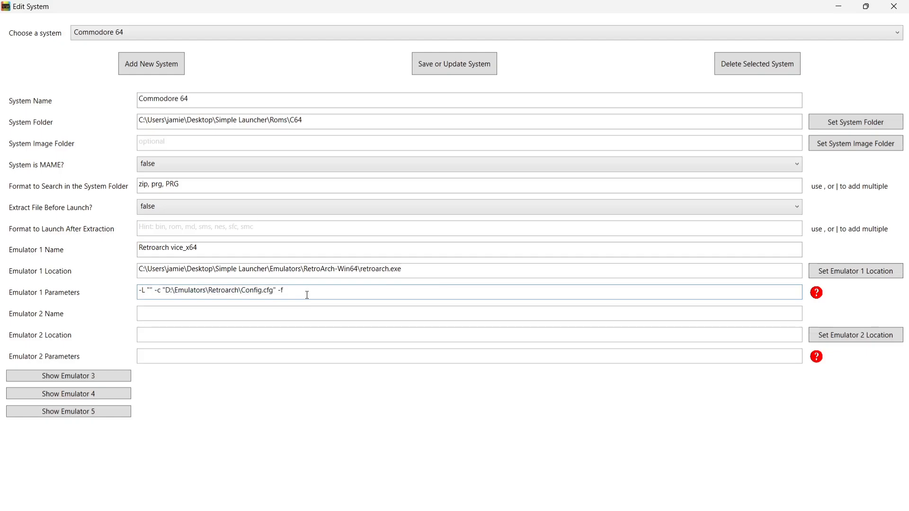
type("\"C:\\Users\\jamie\\Desktop\\Simple Launcher\\Emulators\\RetroArch-Win64\\cores\\vice_x64_libretro.dll\"")
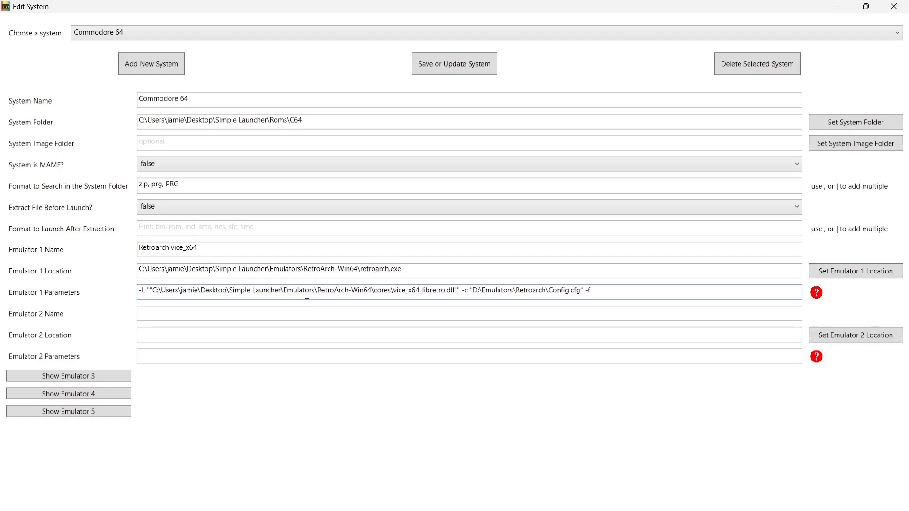
left_click(155, 290)
key("BackSpace")
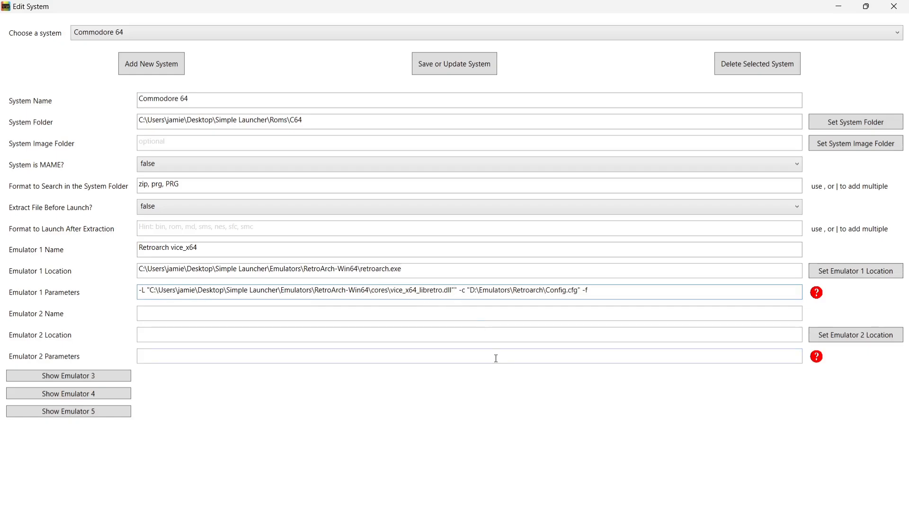
key("BackSpace")
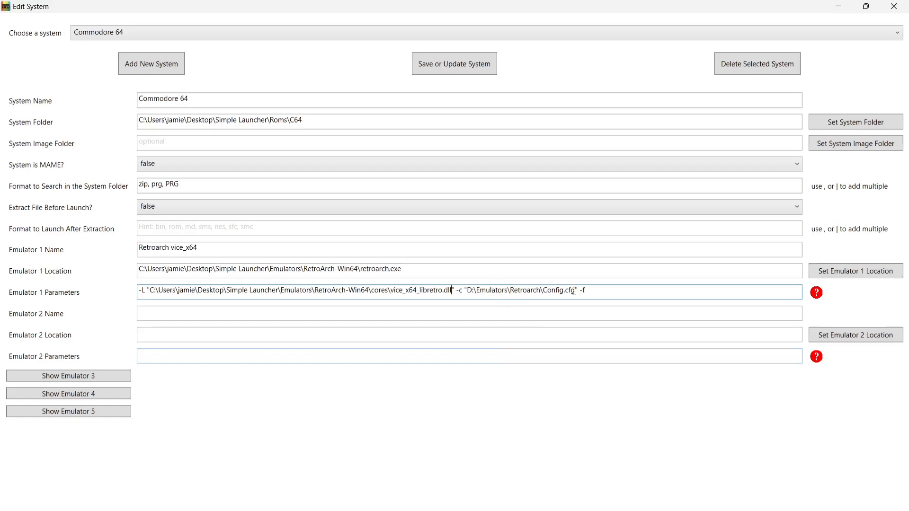
- Save the Commodore 64 system and close its editor, keeping a backup copy of the configuration
left_click(443, 64)
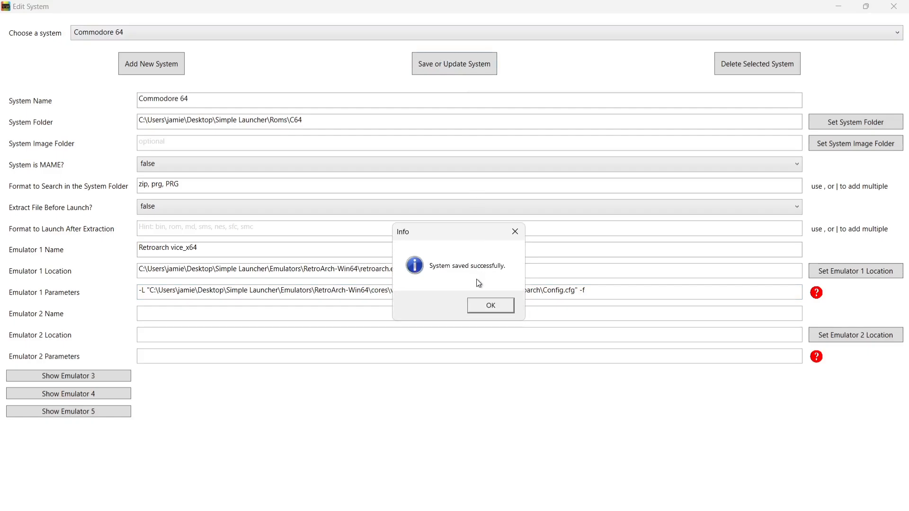
left_click(503, 305)
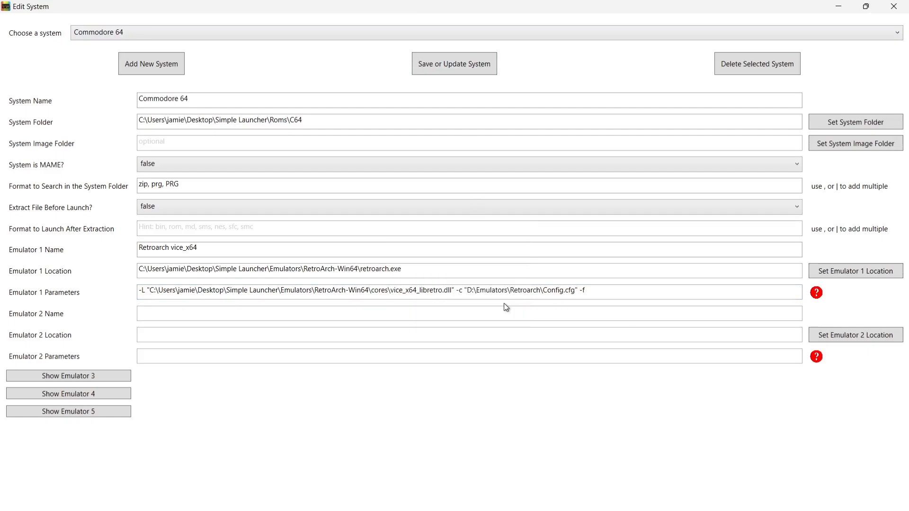
left_click(897, 9)
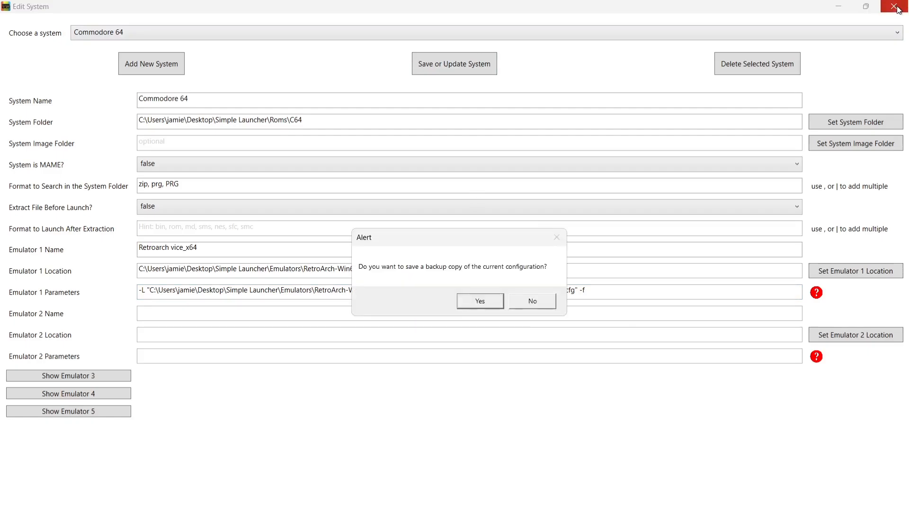
left_click(490, 302)
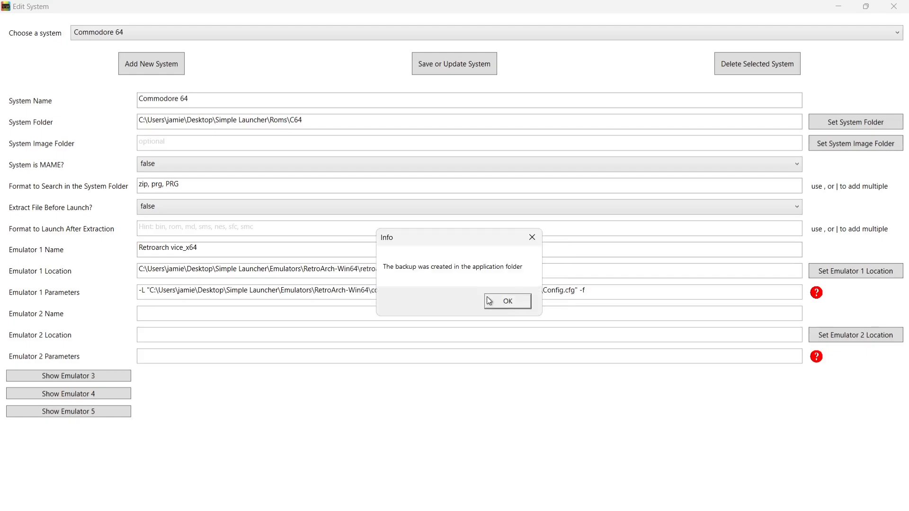
left_click(518, 302)
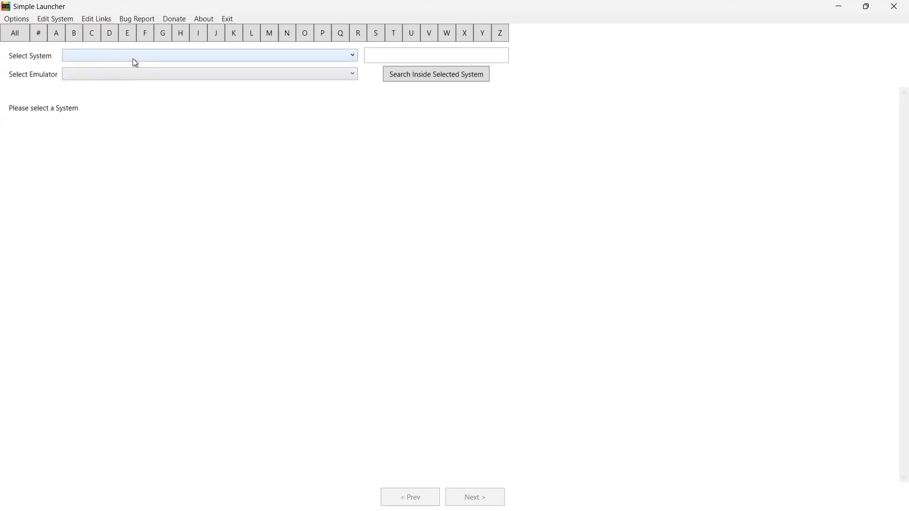
- Select the Commodore 64 system in Simple Launcher and filter its games by the letter L
left_click(138, 62)
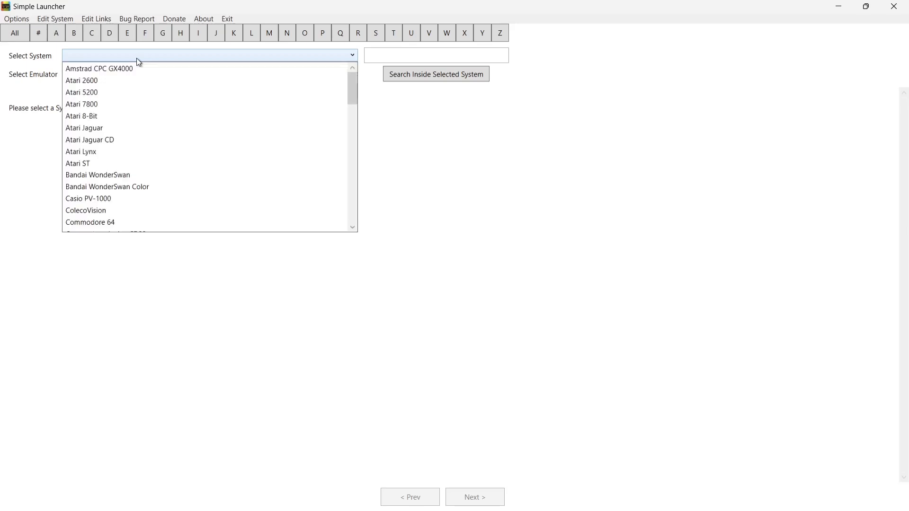
left_click(131, 222)
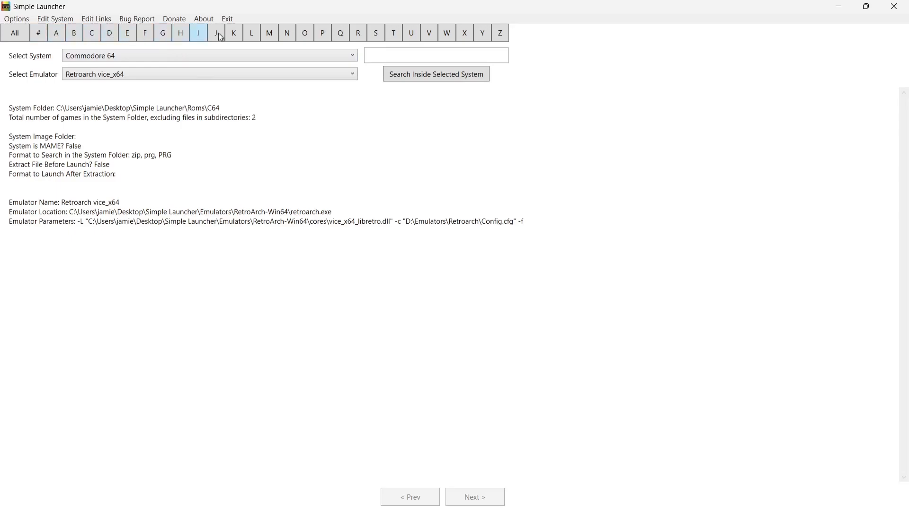
left_click(16, 42)
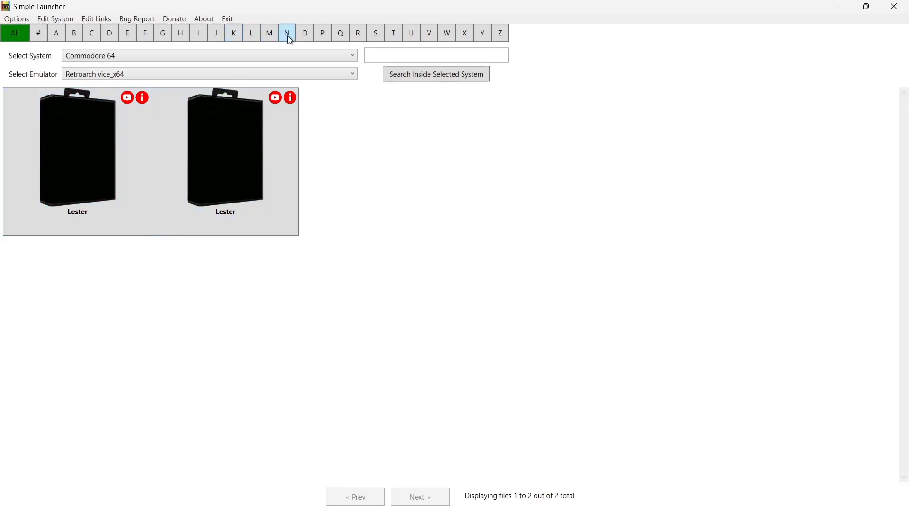
left_click(252, 34)
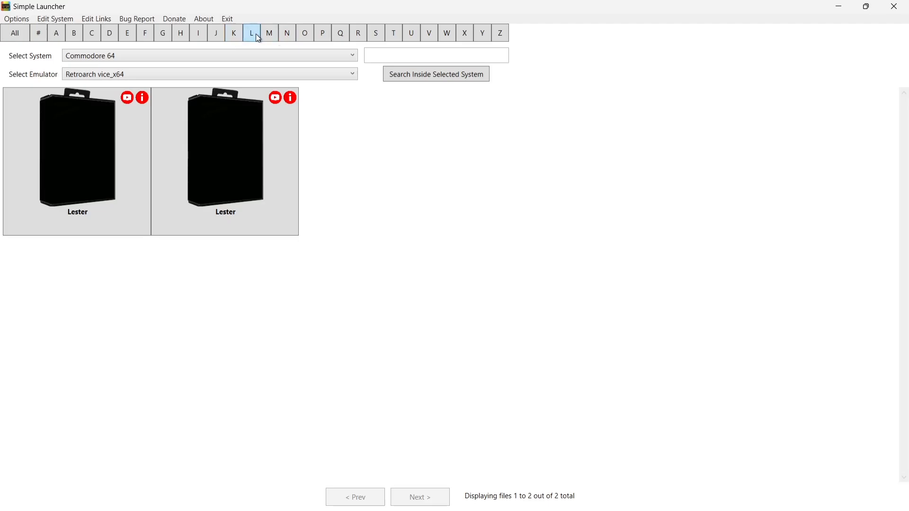
left_click(306, 37)
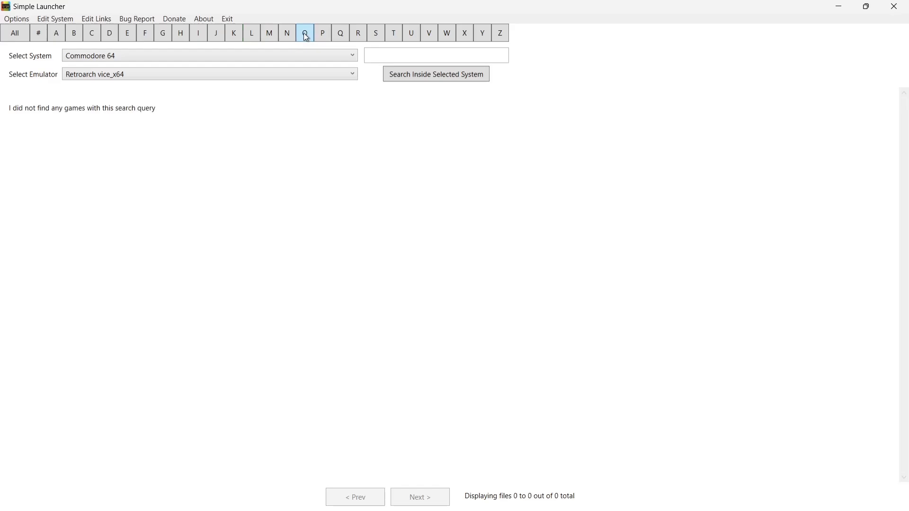
left_click(252, 34)
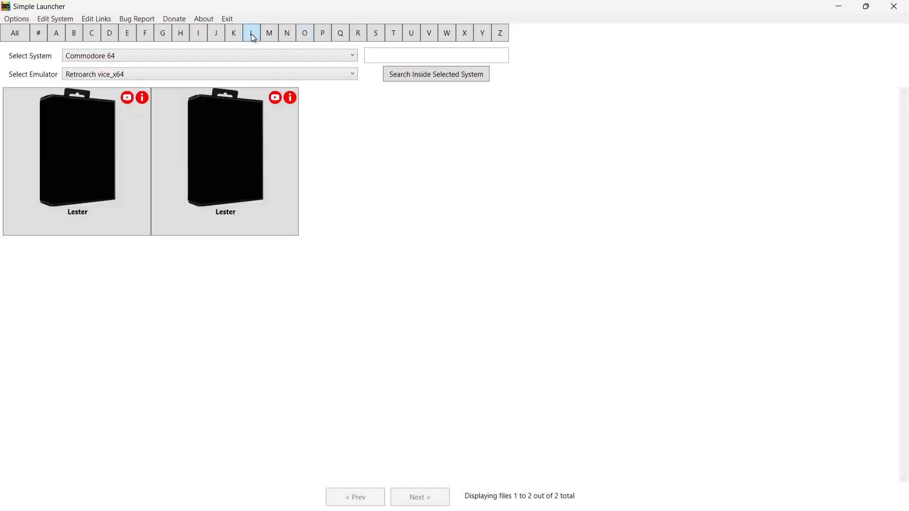
- Launch the first Lester entry and start the game past its intro and title screen
left_click(125, 165)
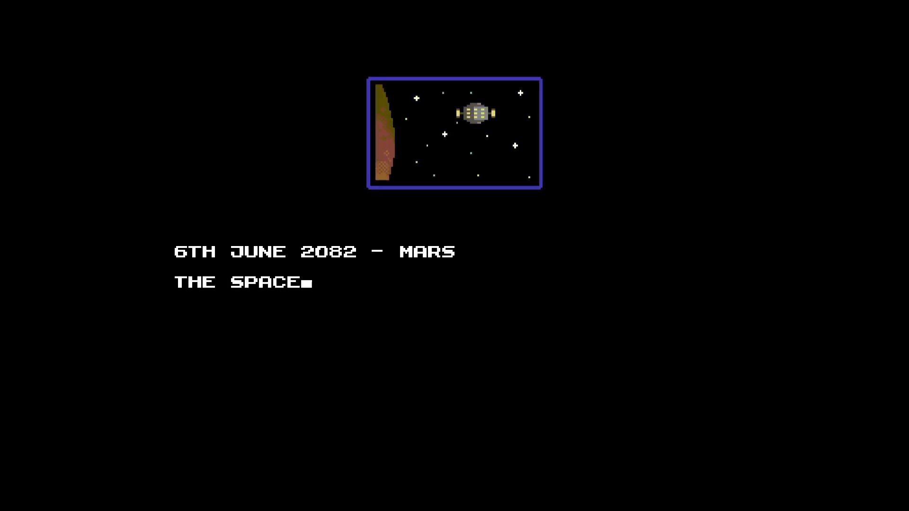
key("F1")
key("Escape")
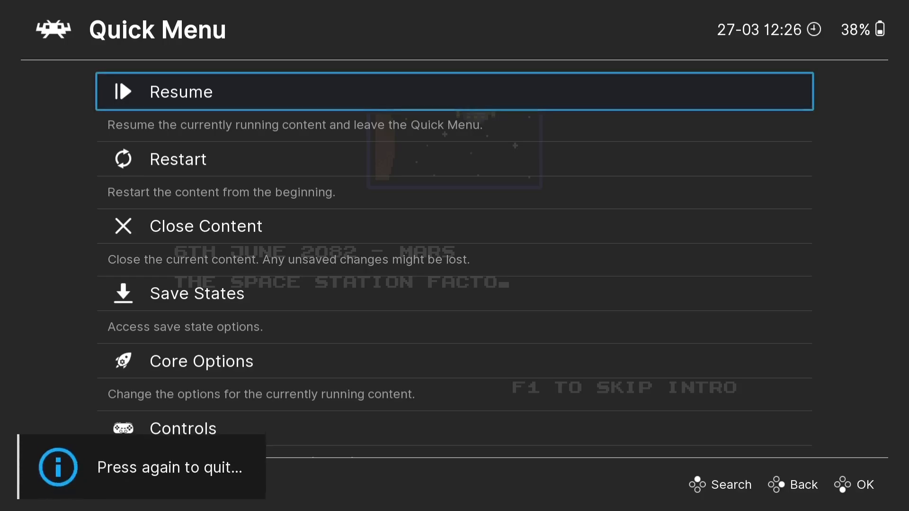
key("F1")
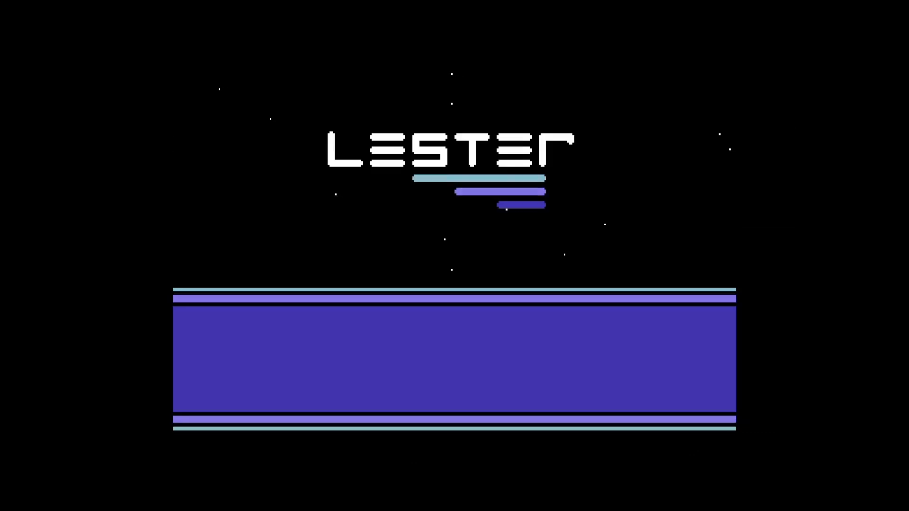
key("space")
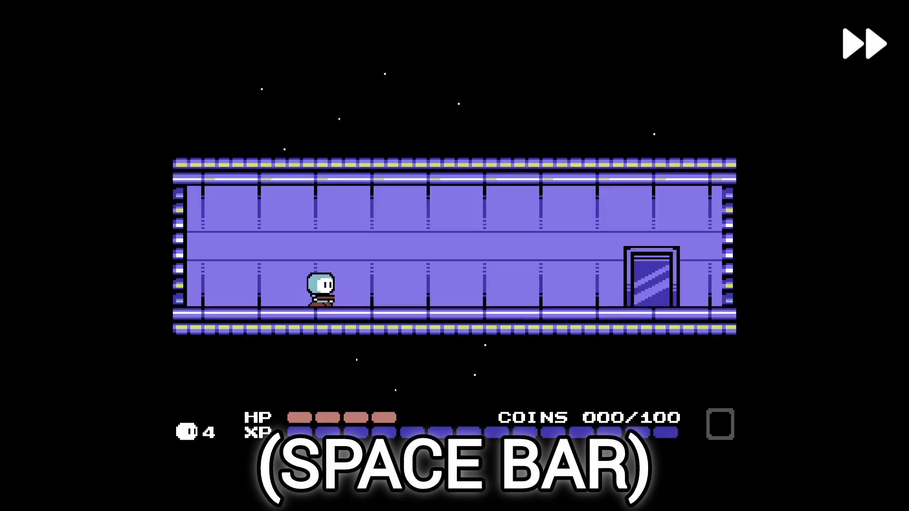
key("Right")
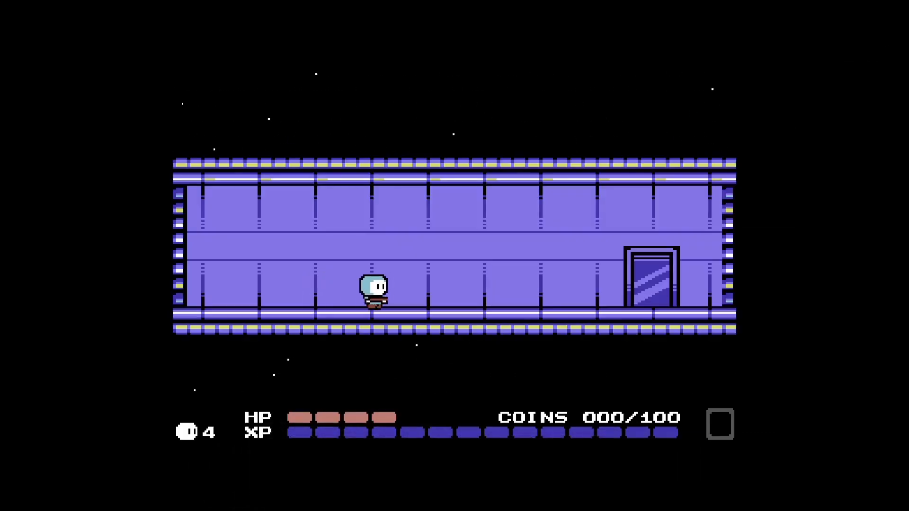
key("space")
key("Up")
key("space")
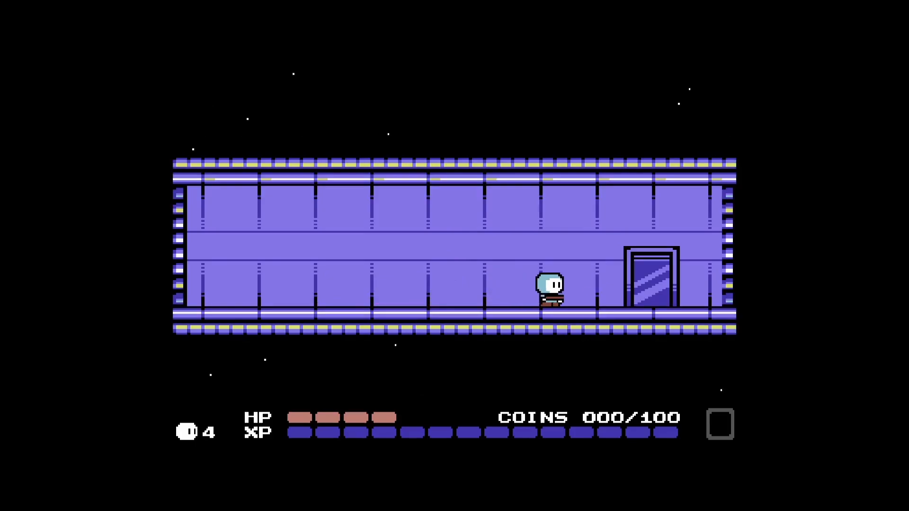
key("Right")
key("Up")
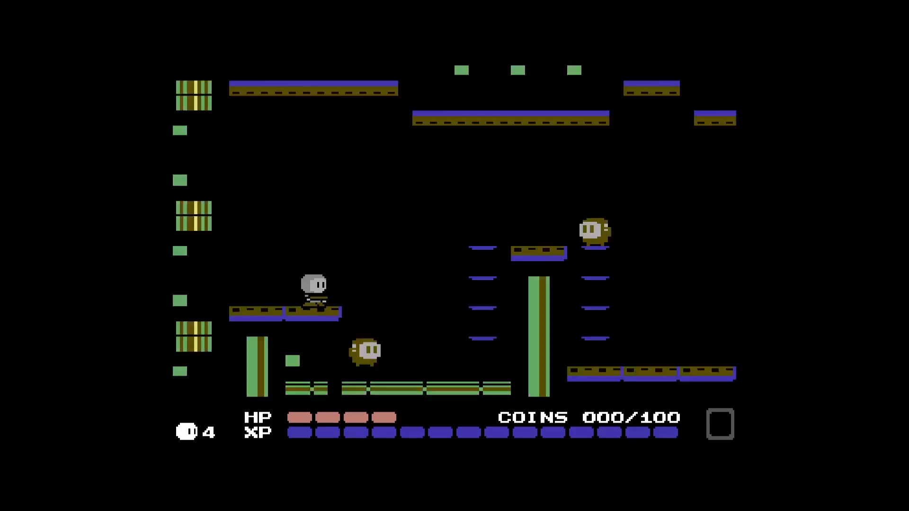
key("Right")
key("space")
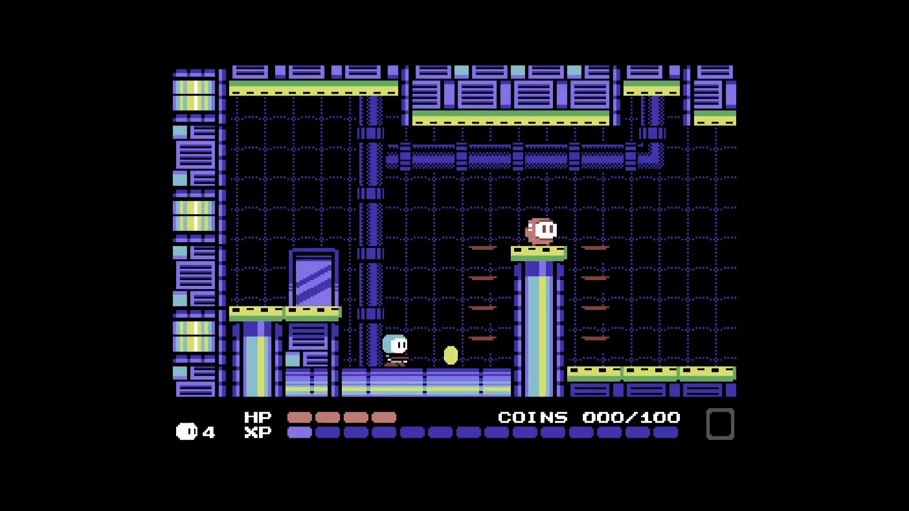
key("Right")
key("Up")
key("space")
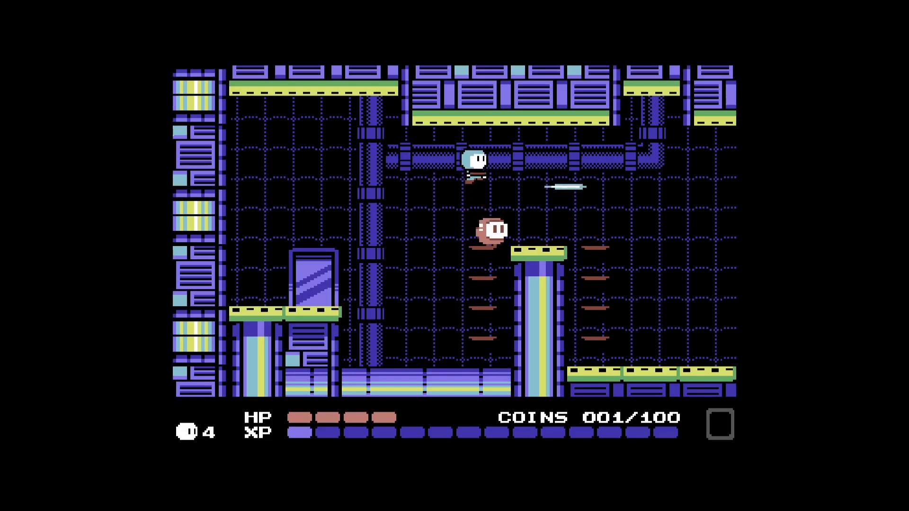
- Play through the first Lester rooms heading right, jumping across the platforms and shooting the drones
key("Right")
key("Up")
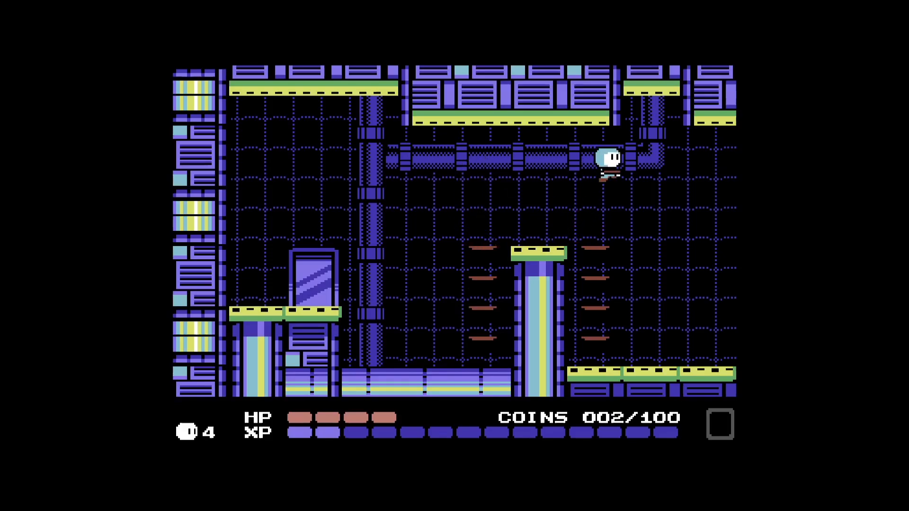
key("Right")
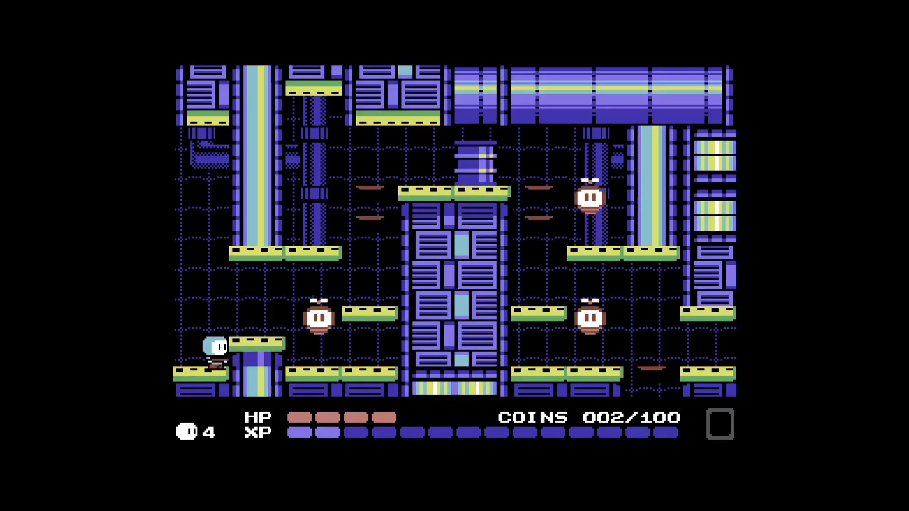
key("Right")
key("Up")
key("space")
key("Up")
key("space")
key("Up")
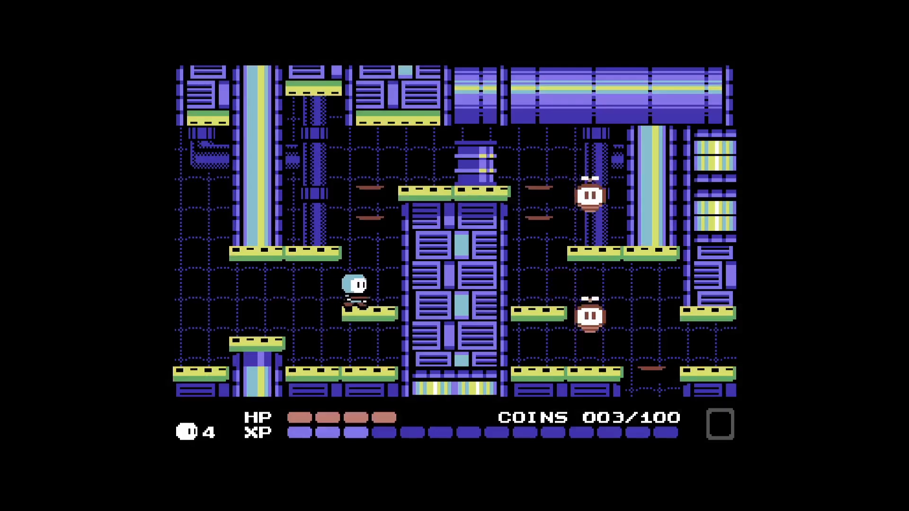
key("Up")
key("Right")
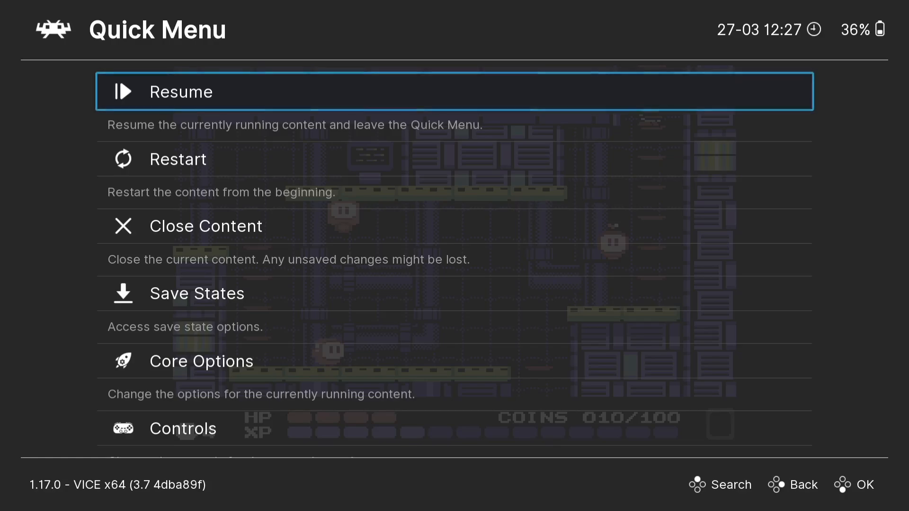
- Save the current game state to state slot 0 from RetroArch's Quick Menu
key("Down")
key("Down")
key("Down")
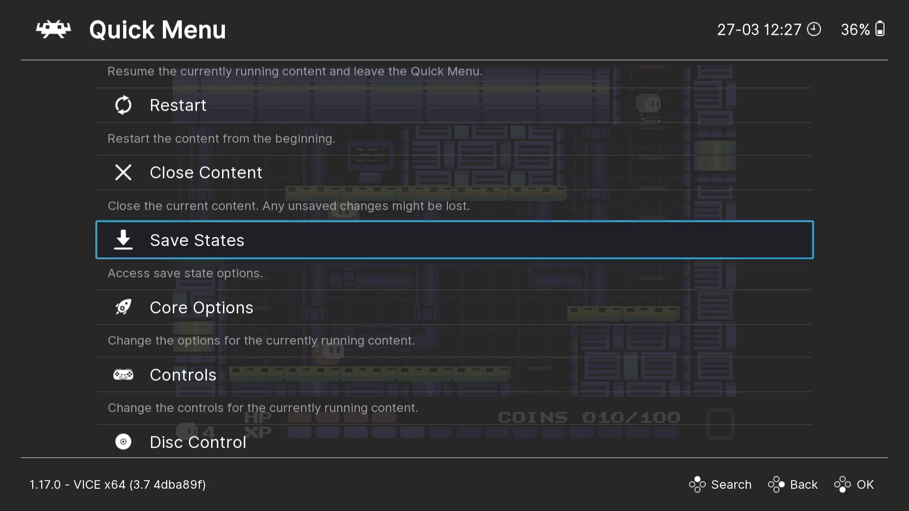
key("Return")
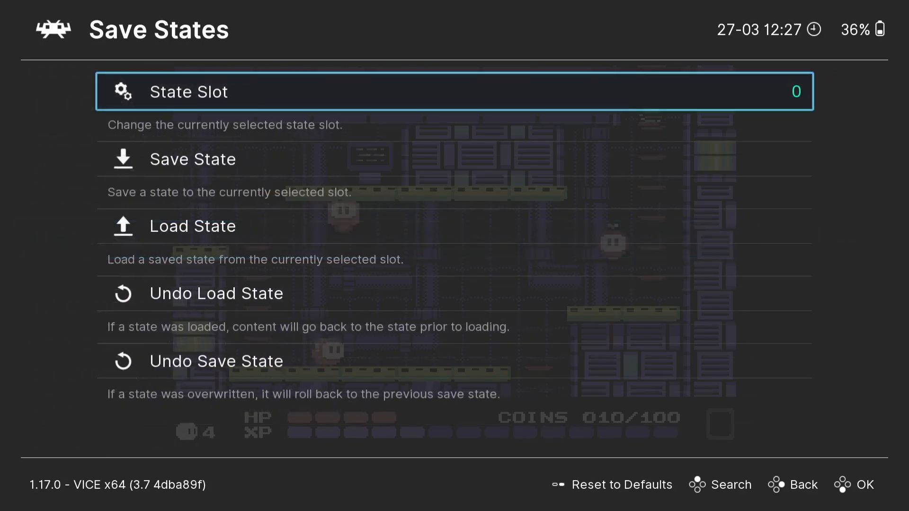
key("Return")
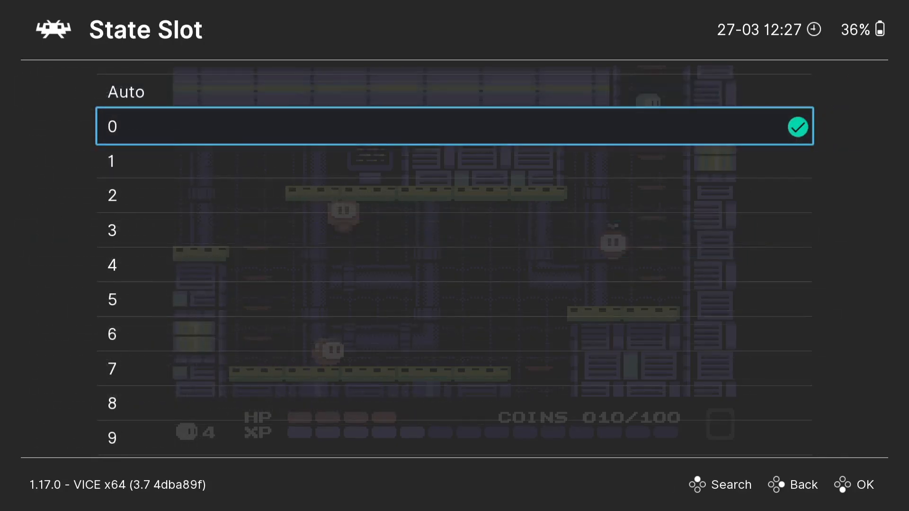
key("Return")
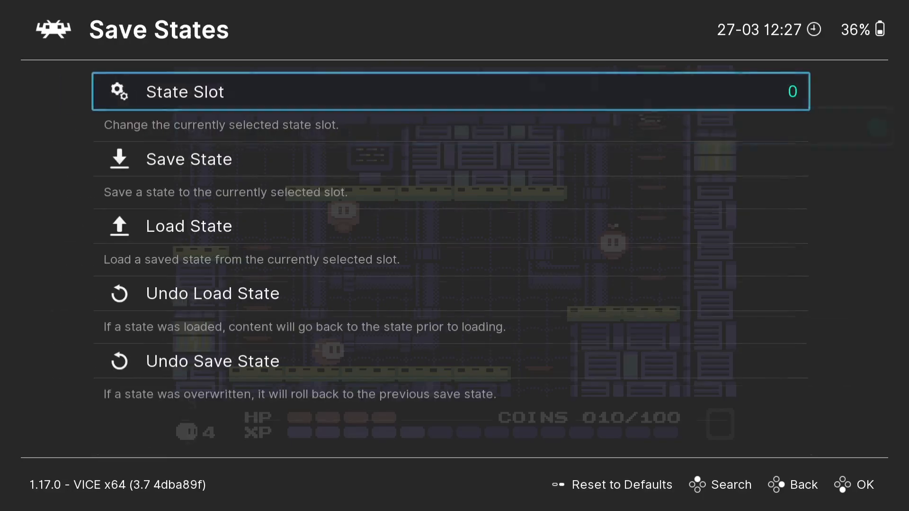
key("Down")
key("Return")
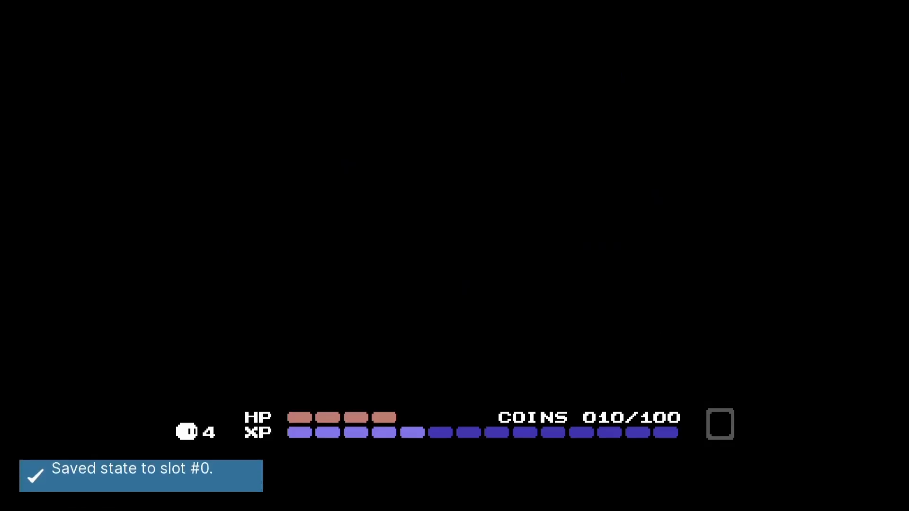
- Move Lester down into the room below and onto the platform above the door, defeating the enemy there
key("Down")
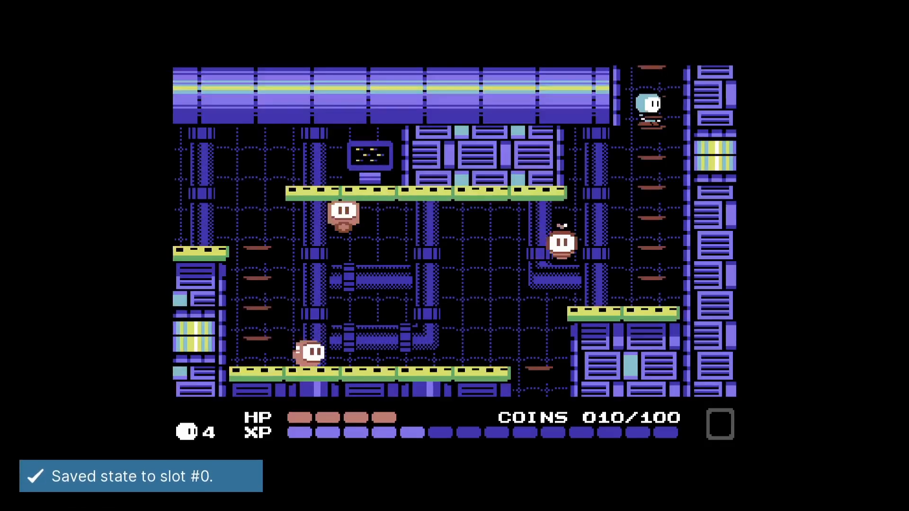
key("Left")
key("Right")
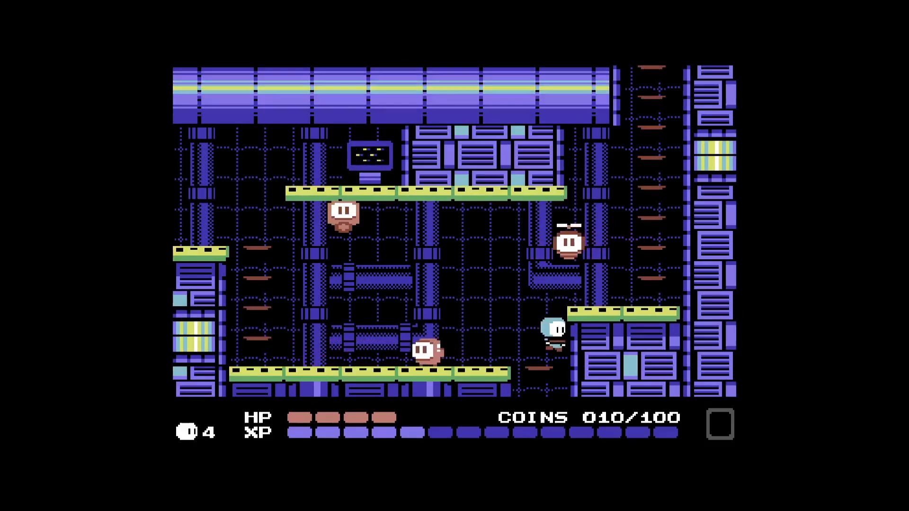
key("Down")
key("Right")
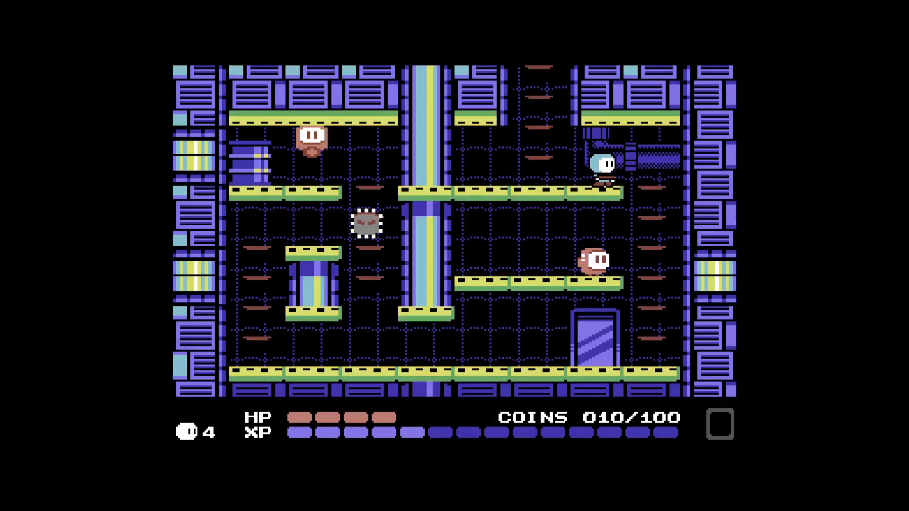
key("Down")
key("Down")
key("Left")
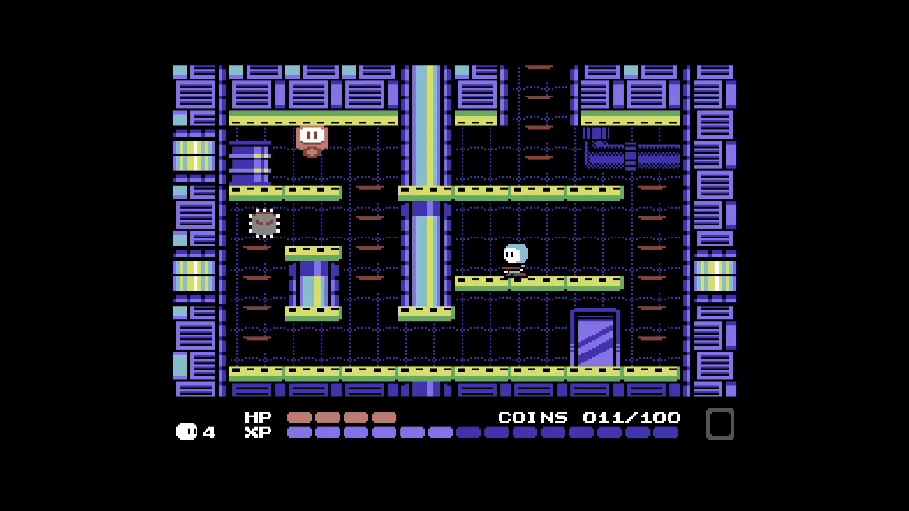
- Load the saved game state from slot 0
key("F1")
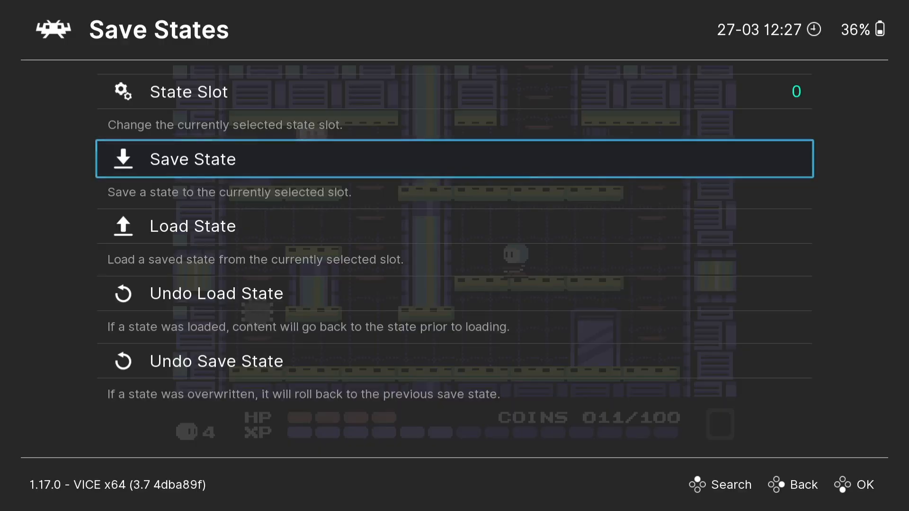
key("Down")
key("Return")
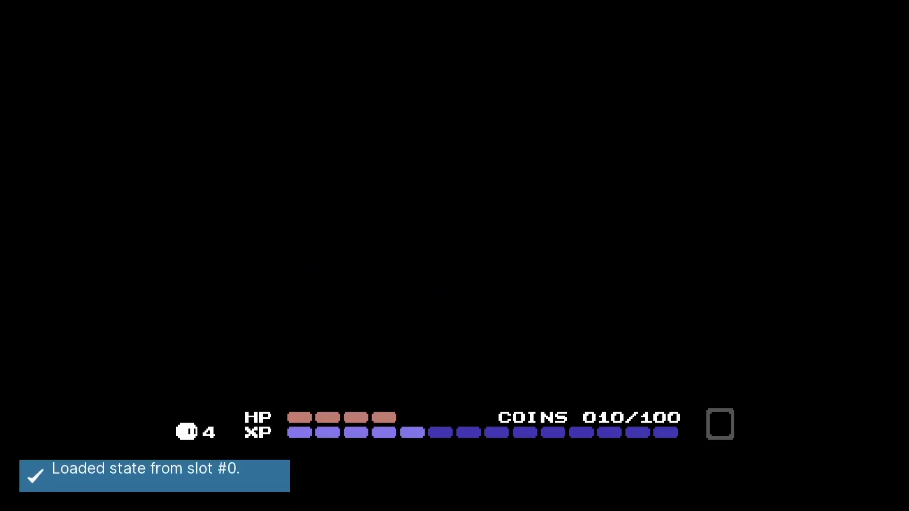
- Take Lester back over the central tower of the previous room while shooting, and quit RetroArch to return to Simple Launcher
key("Left")
key("z")
key("Up")
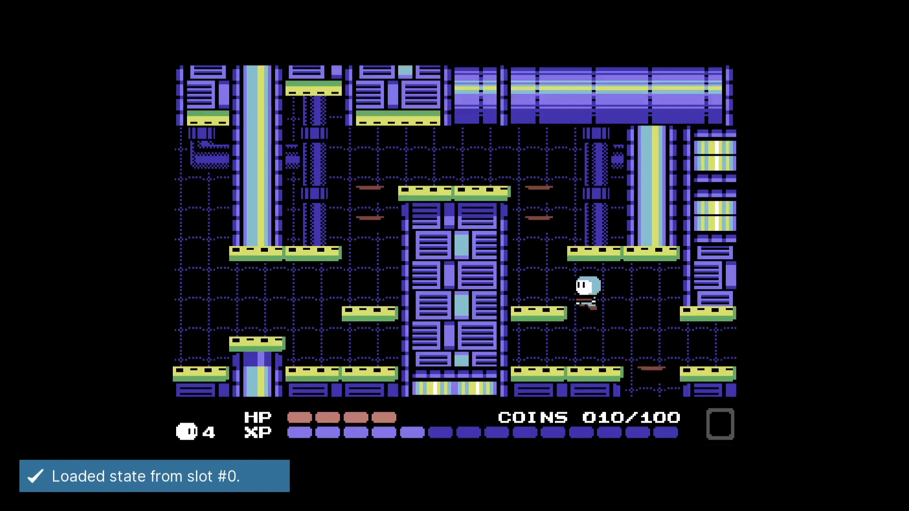
key("Up")
key("Right")
key("Up")
key("Left")
key("Up")
key("z")
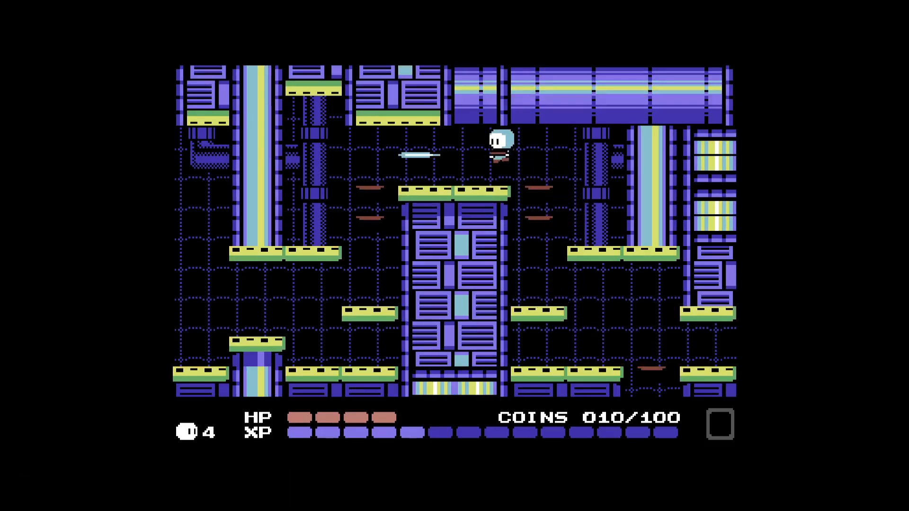
key("Up")
key("z")
key("z")
key("Left")
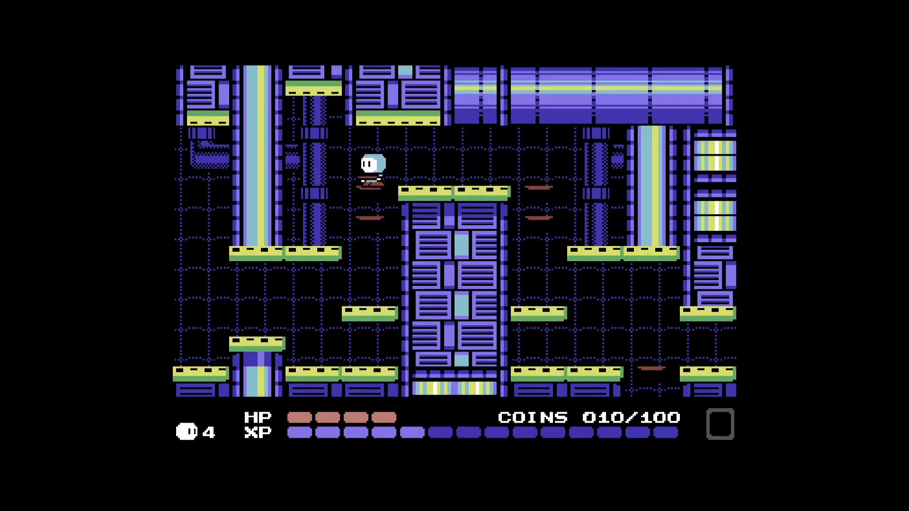
key("Escape")
key("Escape")
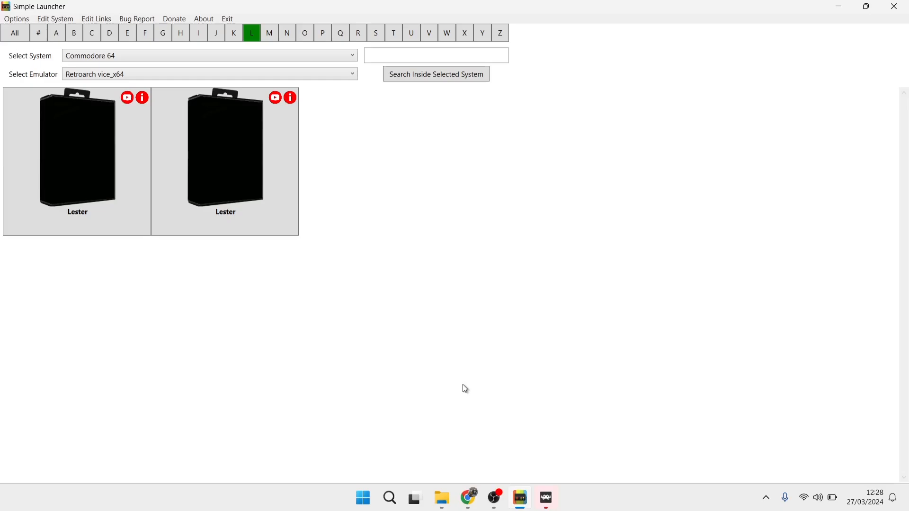
- Switch to Chrome and search Google Images for "lester c64" in a new tab
left_click(469, 497)
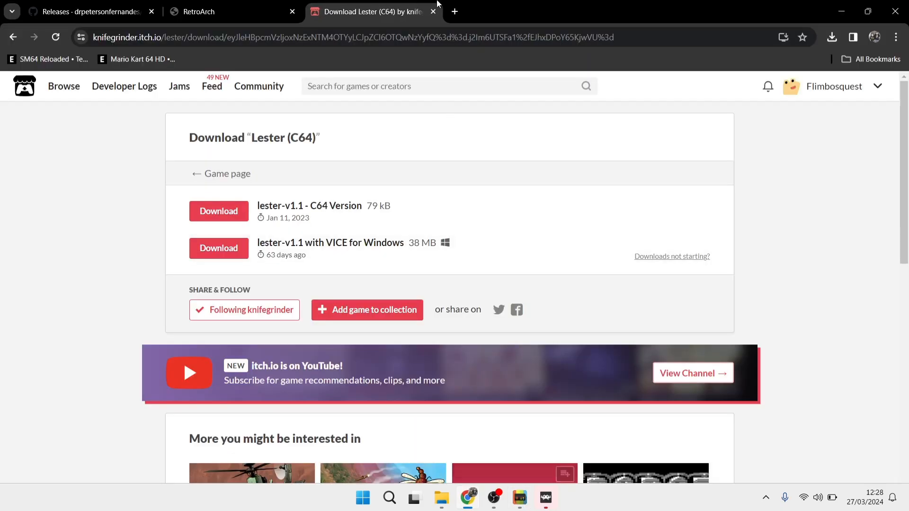
left_click(455, 12)
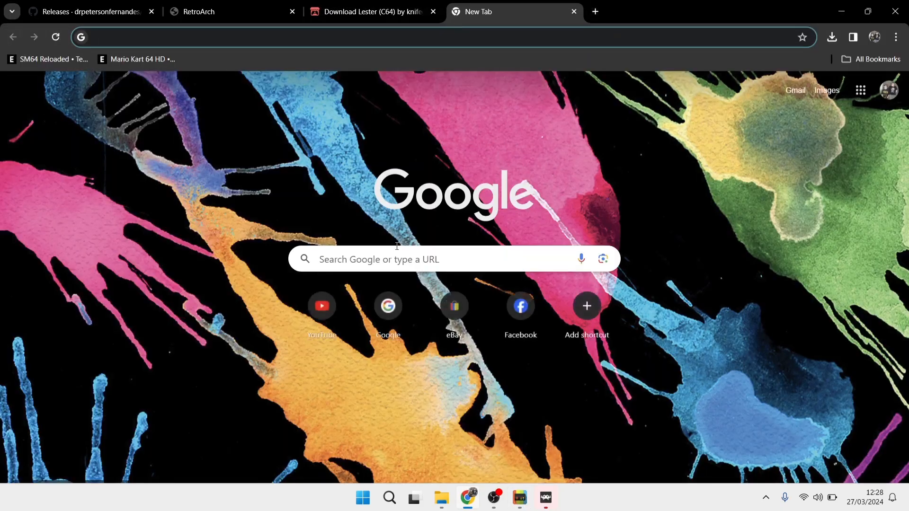
left_click(396, 255)
type("lester c64")
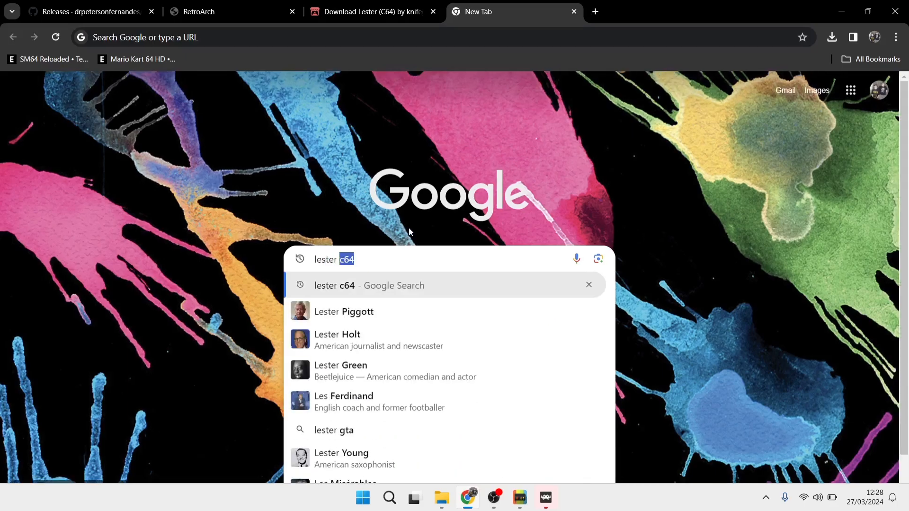
key("Return")
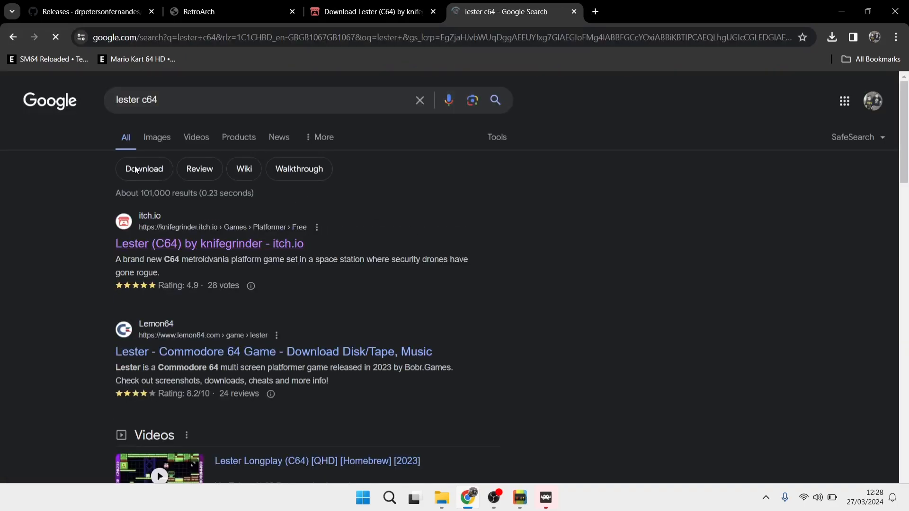
left_click(161, 140)
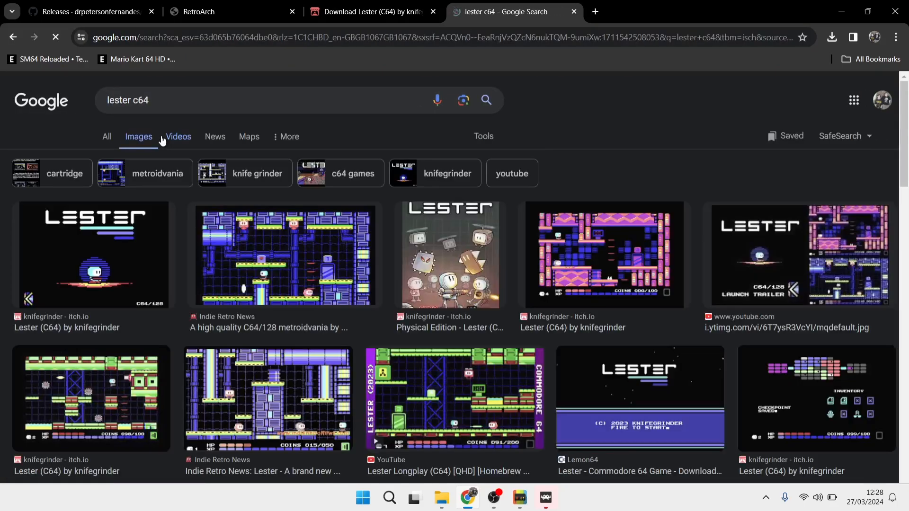
- Open the first Lester title image from knifegrinder's itch.io page and start saving it as a PNG file
left_click(140, 248)
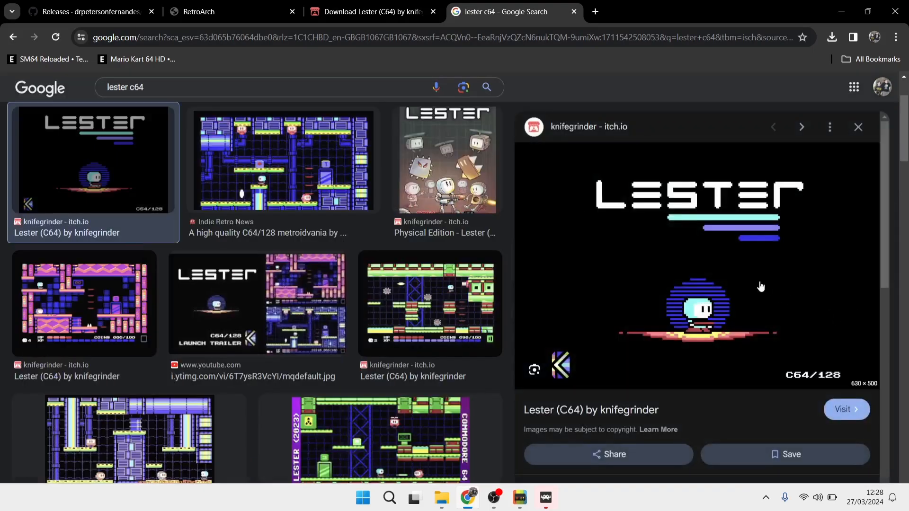
right_click(725, 267)
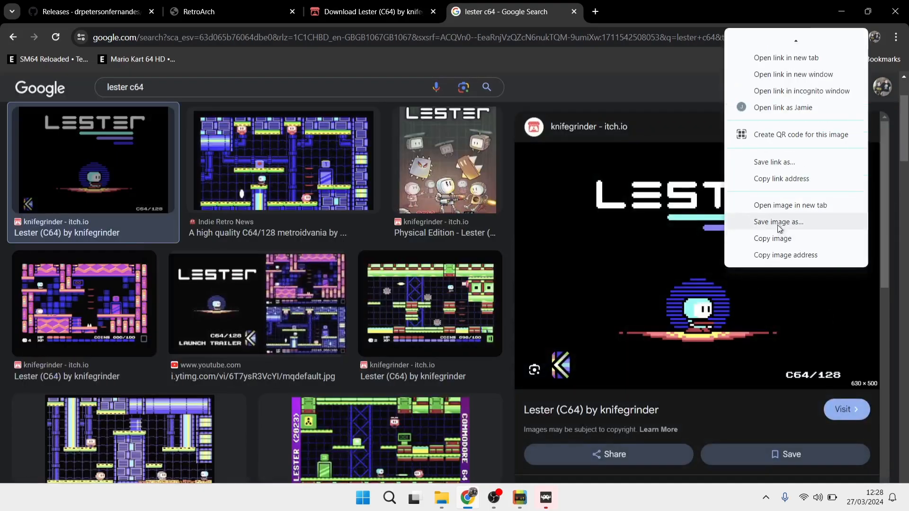
left_click(779, 222)
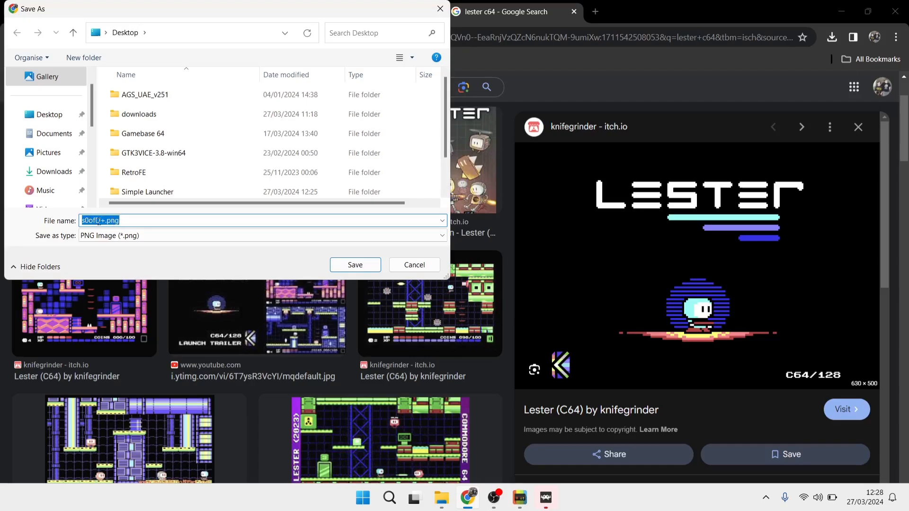
- Save the Lester title image as lester.png in the Commodore 64 subfolder of Simple Launcher's images folder on the Desktop
left_click_drag(105, 218, 69, 225)
type("lester")
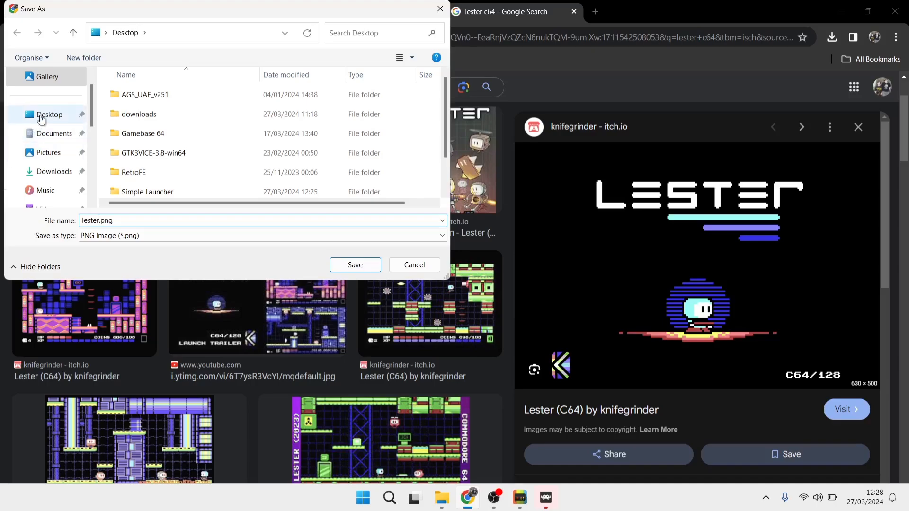
left_click(41, 119)
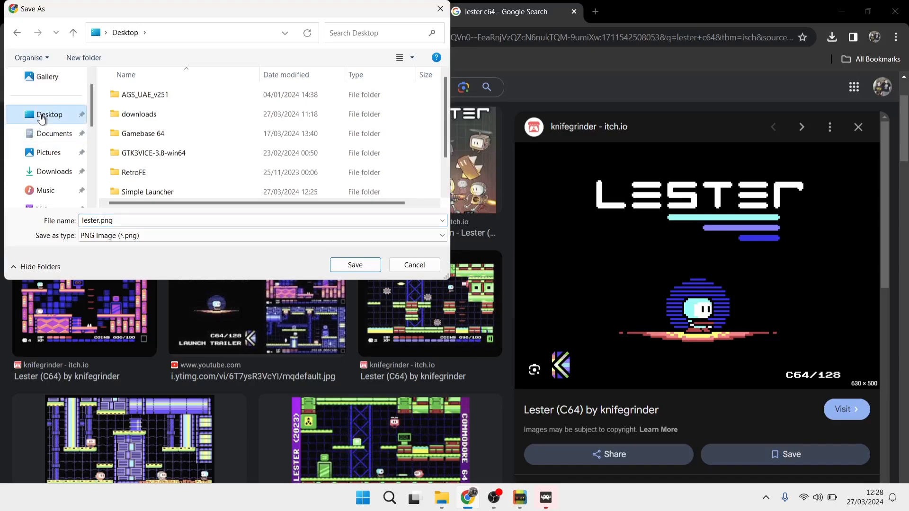
double_click(136, 191)
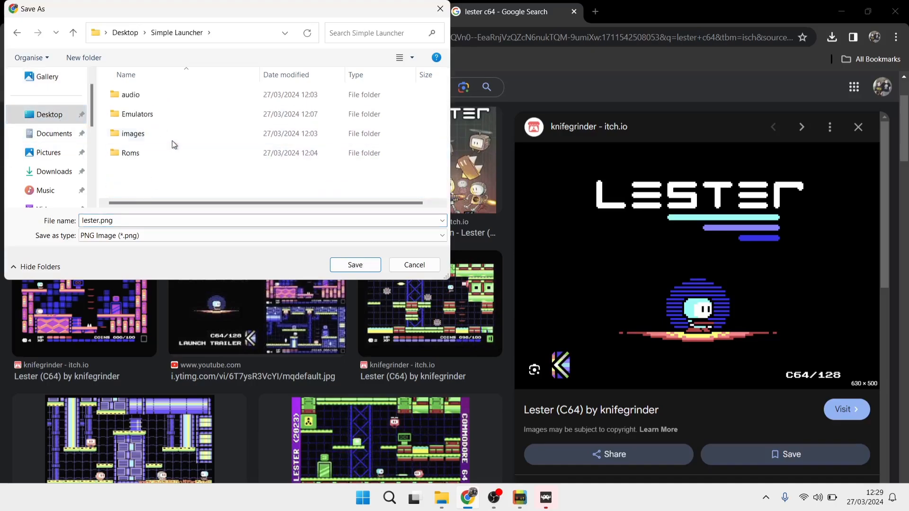
double_click(172, 136)
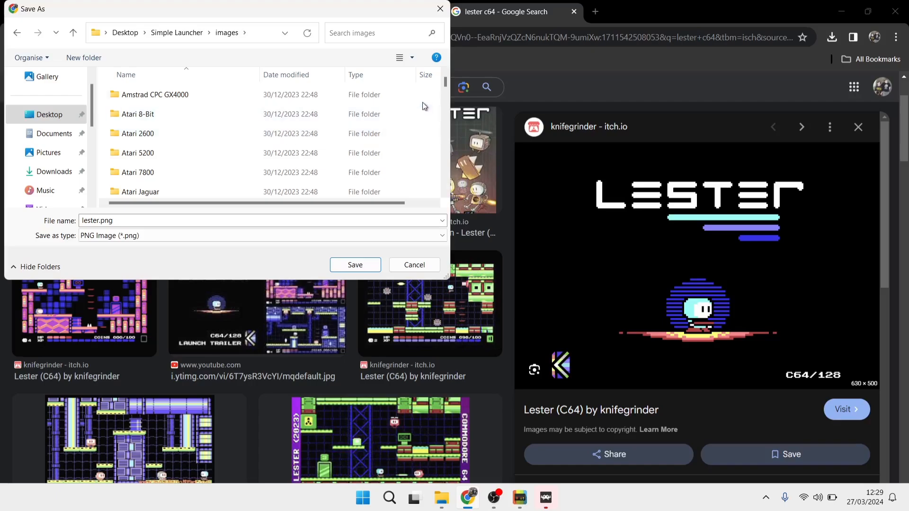
mouse_move(447, 84)
left_mouse_down()
mouse_move(445, 148)
mouse_move(446, 100)
left_mouse_up()
double_click(182, 123)
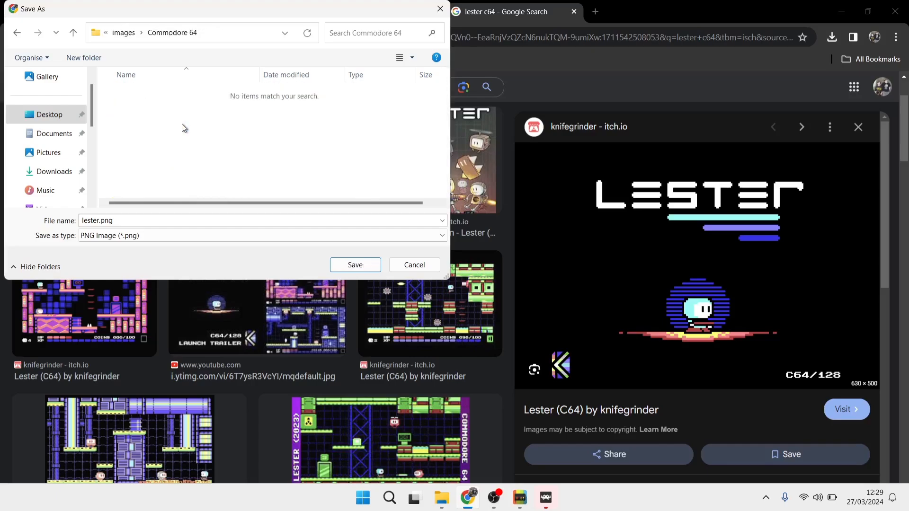
left_click(354, 264)
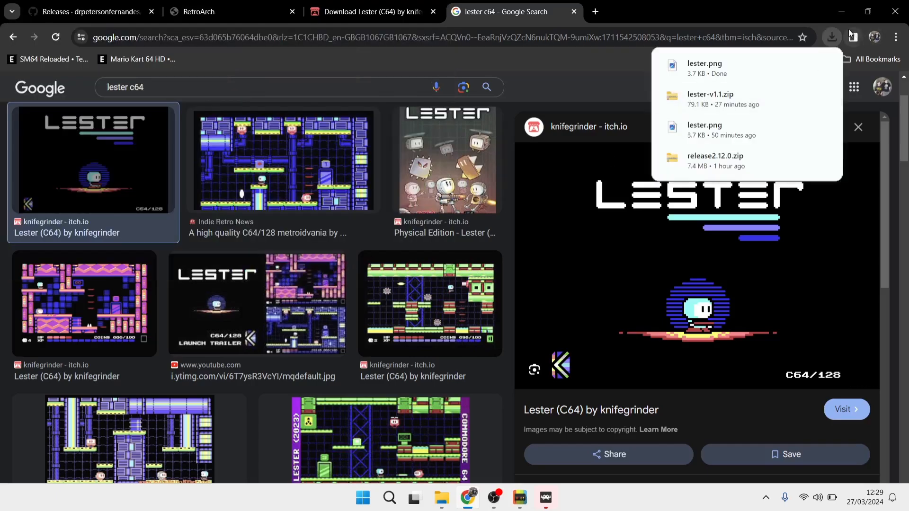
- Launch SimpleLauncher.exe from its folder, select the Commodore 64 system and list its games beginning with L
key("alt+Tab")
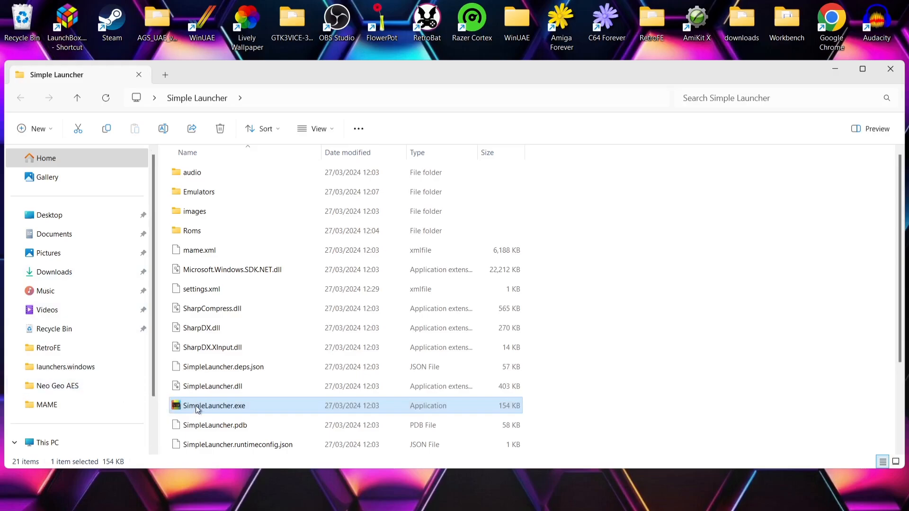
double_click(198, 407)
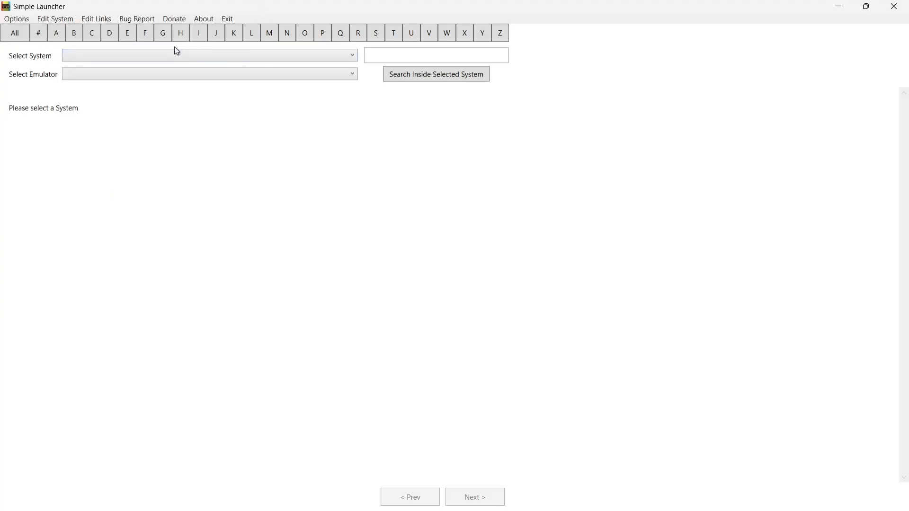
left_click(177, 51)
left_click(190, 222)
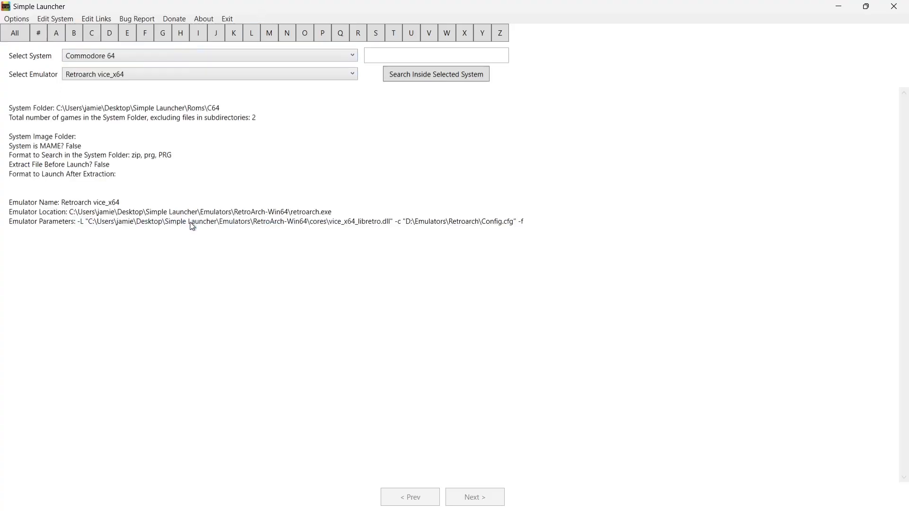
left_click(258, 37)
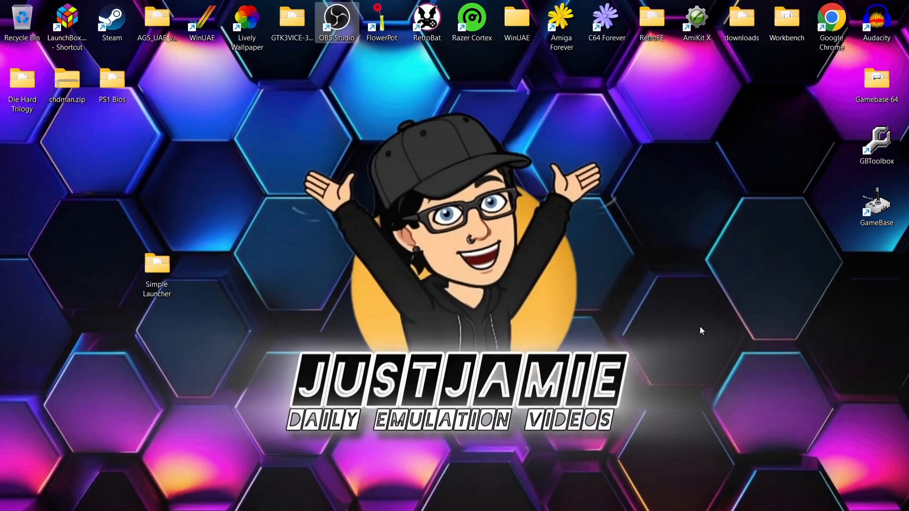
- Switch to Chrome and examine the recognized BIOS images in the BIOS section of the Libretro SwanStation page
left_click(493, 502)
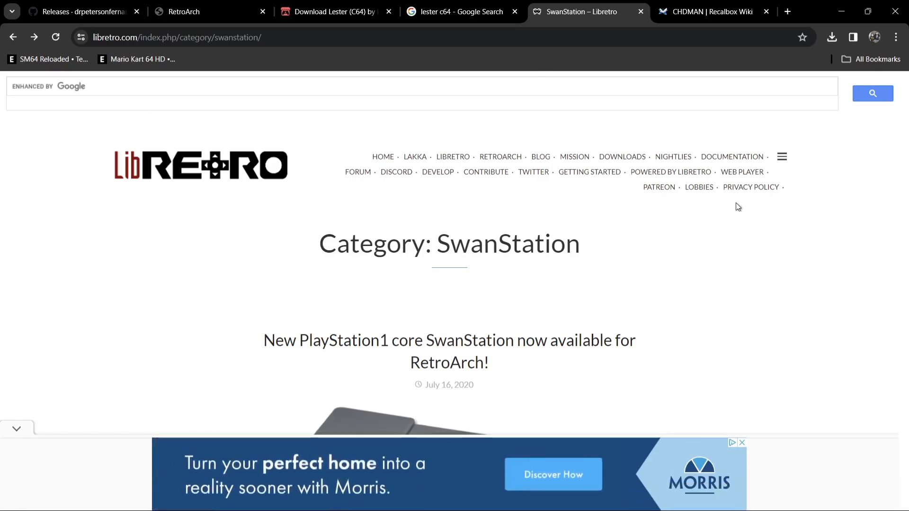
left_click_drag(908, 115, 905, 371)
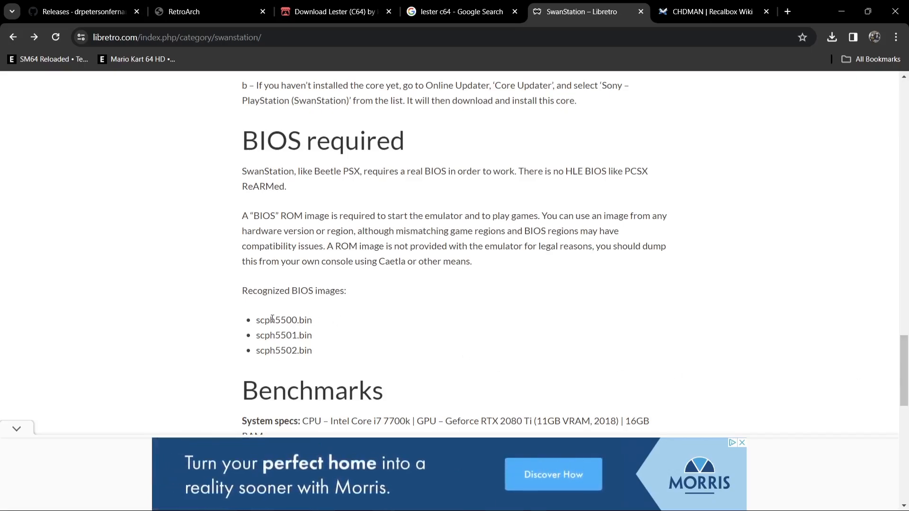
left_click_drag(272, 318, 313, 350)
left_click(314, 350)
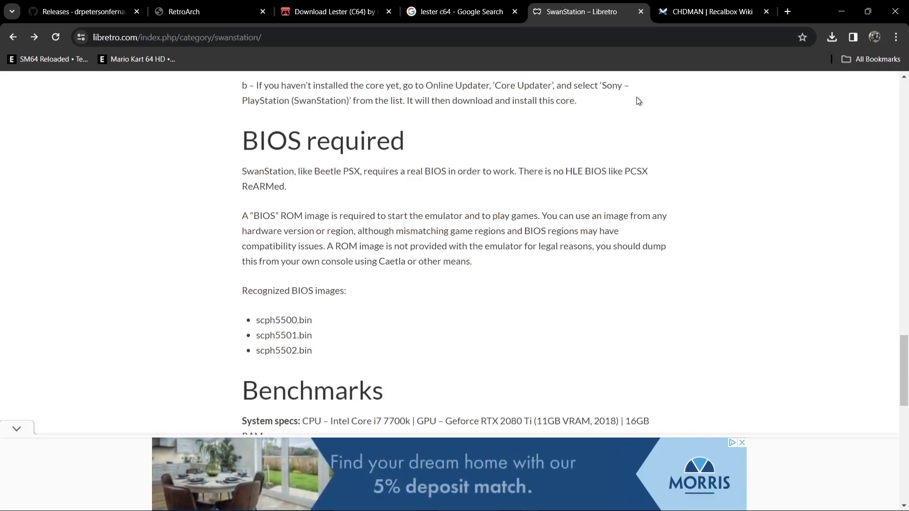
- Look through the Recalbox Wiki page on CHDMAN for its CHD conversion files and usage instructions
left_click(708, 5)
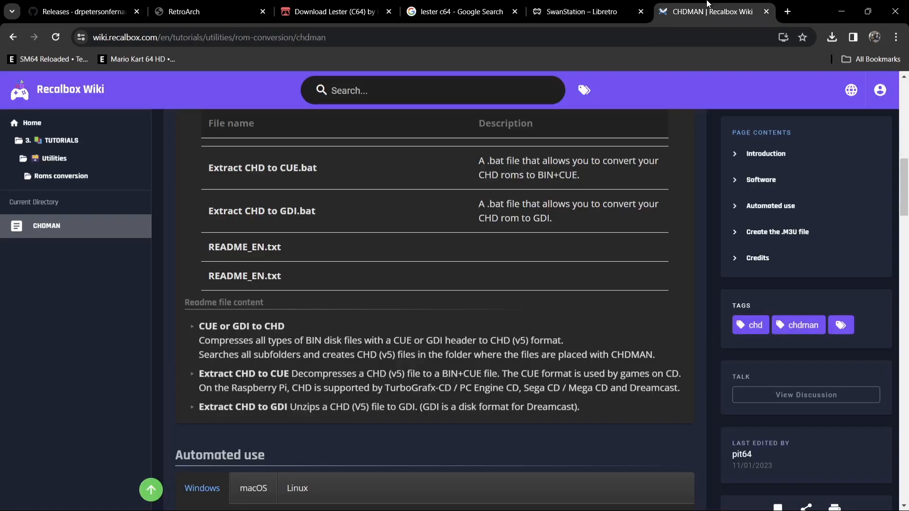
left_click_drag(905, 198, 908, 228)
scroll(252, 350, "up", 10)
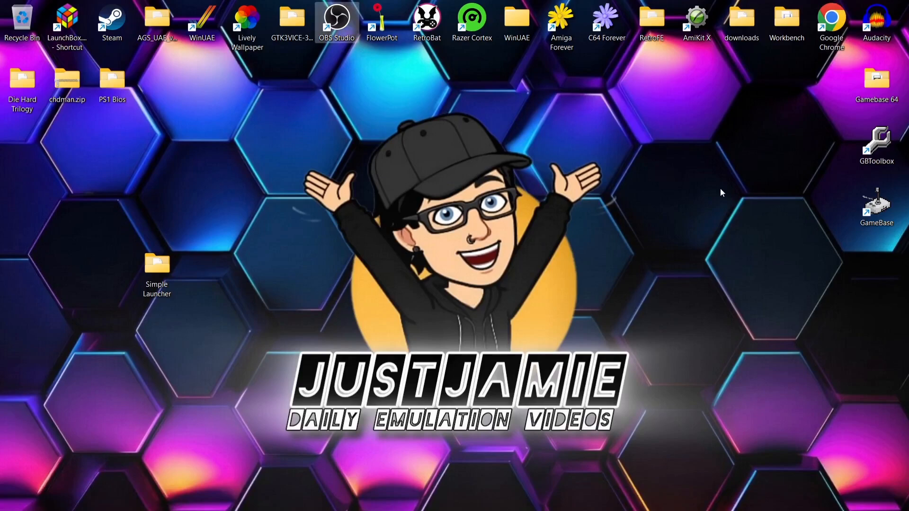
- Launch retroarch.exe from the Emulators\RetroArch-Win64 folder inside the Simple Launcher folder
double_click(160, 262)
double_click(253, 172)
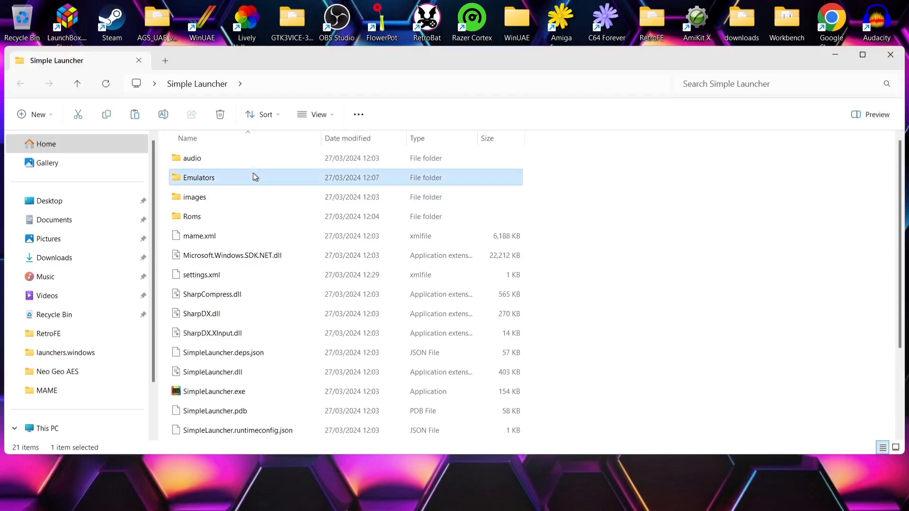
double_click(236, 165)
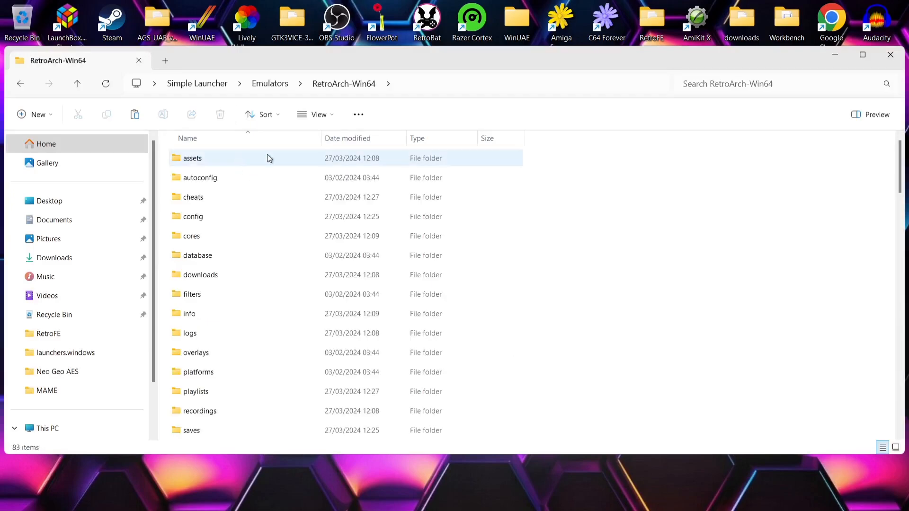
left_click_drag(902, 177, 893, 414)
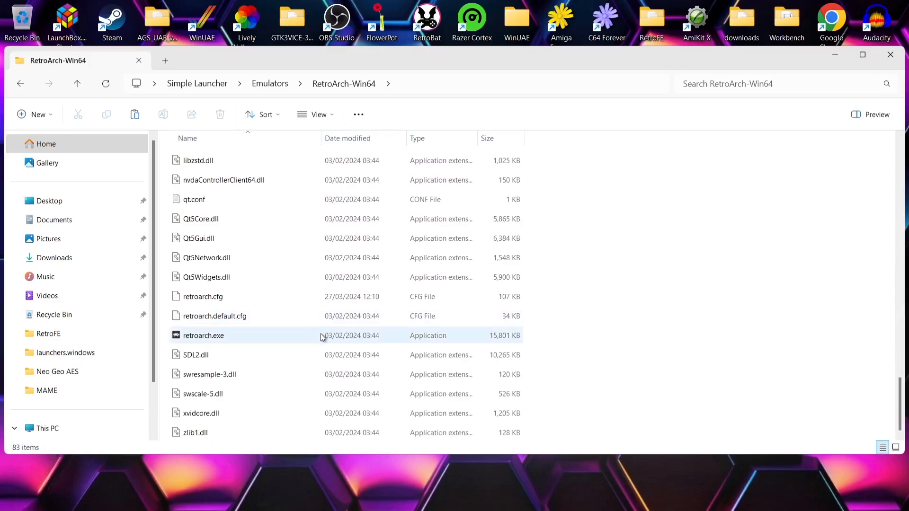
left_click(294, 335)
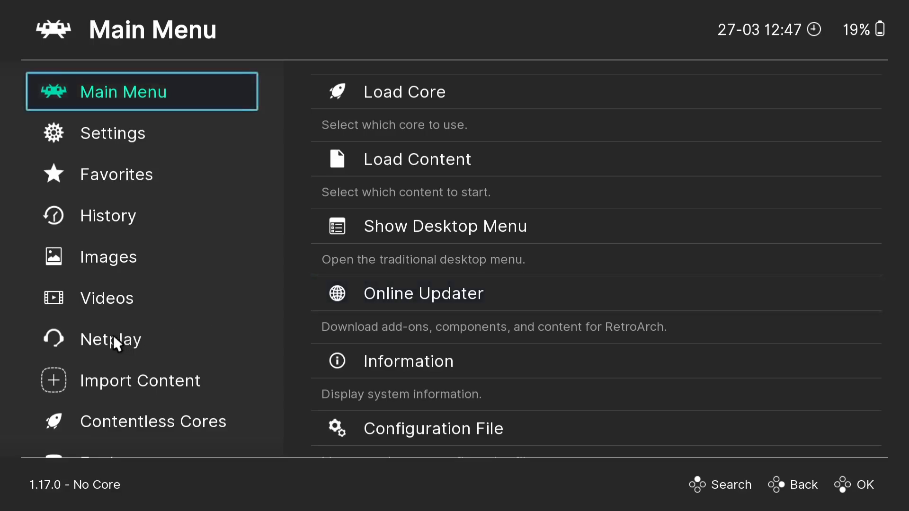
- Download the Sony - PlayStation (SwanStation) core through RetroArch's online core downloader and return to the main menu
left_click(442, 288)
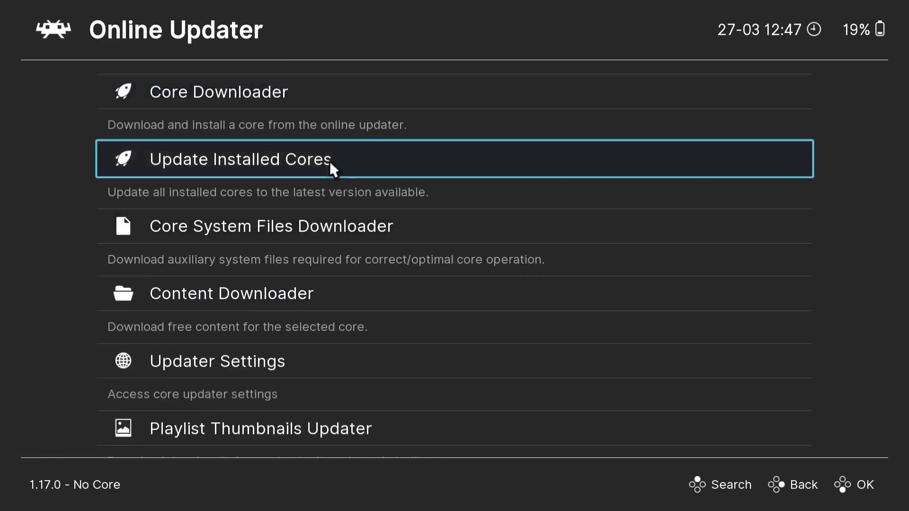
left_click(273, 101)
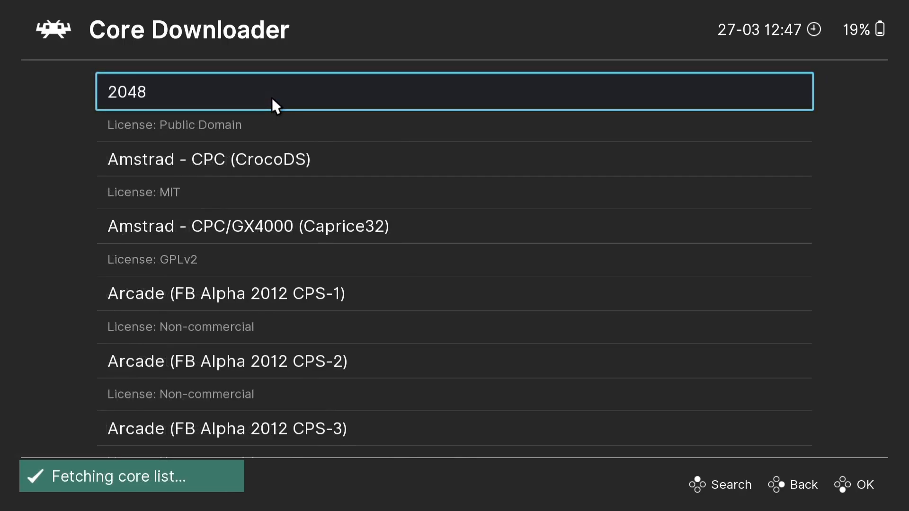
key("Down")
key("Down")
key("Down")
key("Down")
key("Down")
key("Down")
key("Down")
key("Down")
key("Down")
key("Down")
key("Down")
key("Down")
key("Down")
key("Down")
key("Down")
key("Down")
key("Down")
key("Down")
key("Down")
key("Down")
key("Down")
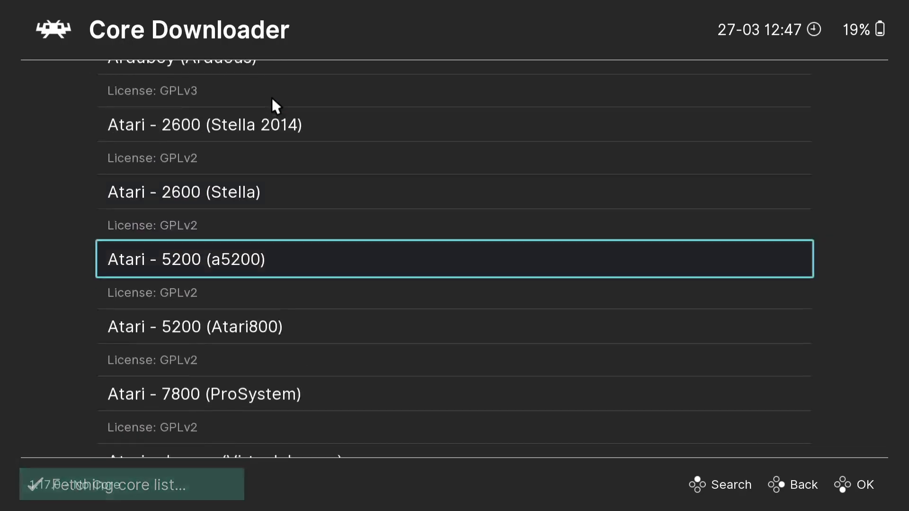
key("Down")
key("Down")
key("Down")
key("Down")
key("Down")
key("Down")
key("Down")
key("Down")
key("Down")
key("Down")
key("Down")
key("Down")
key("Down")
key("Down")
key("Down")
key("Down")
key("Down")
key("Down")
key("Down")
key("Down")
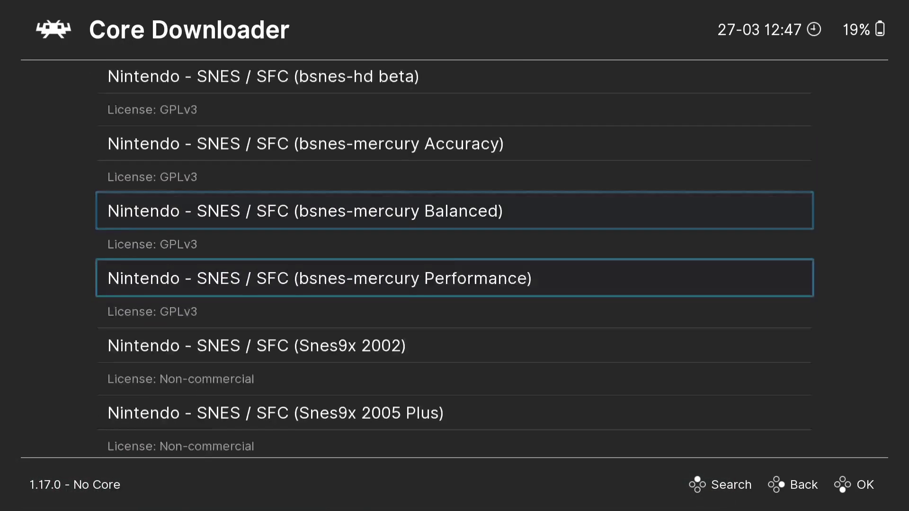
key("Down")
key("Down")
key("Down")
key("Down")
key("Down")
key("Down")
key("Down")
key("Down")
key("Down")
key("Down")
key("Down")
key("Down")
key("Down")
key("Down")
key("Down")
key("Down")
key("Down")
key("Down")
key("Down")
key("Down")
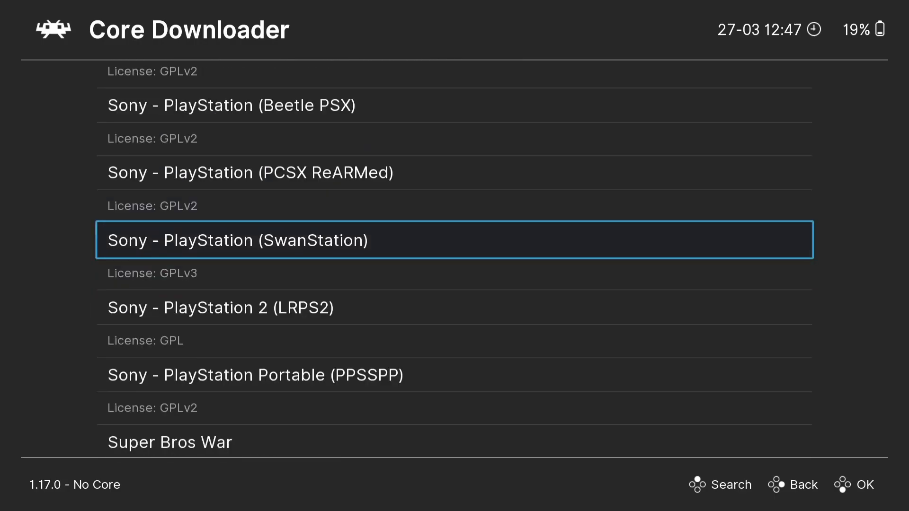
key("Return")
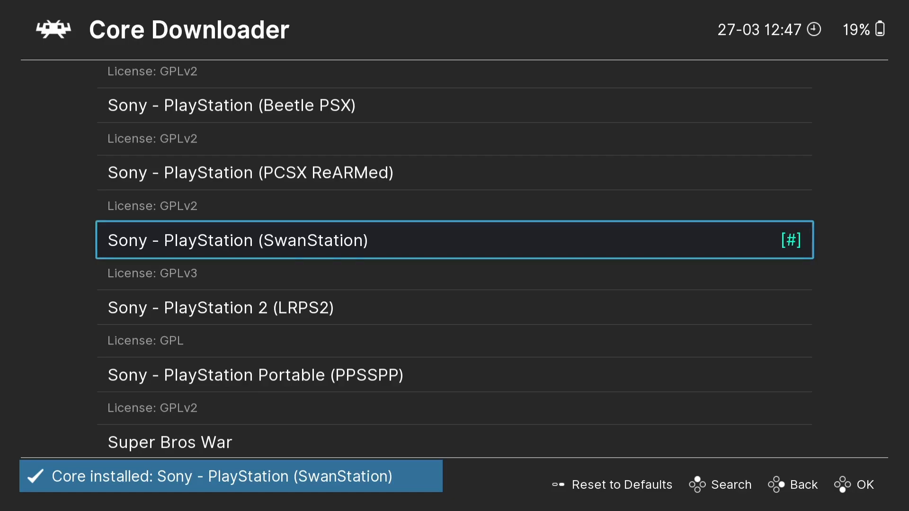
key("BackSpace")
key("BackSpace")
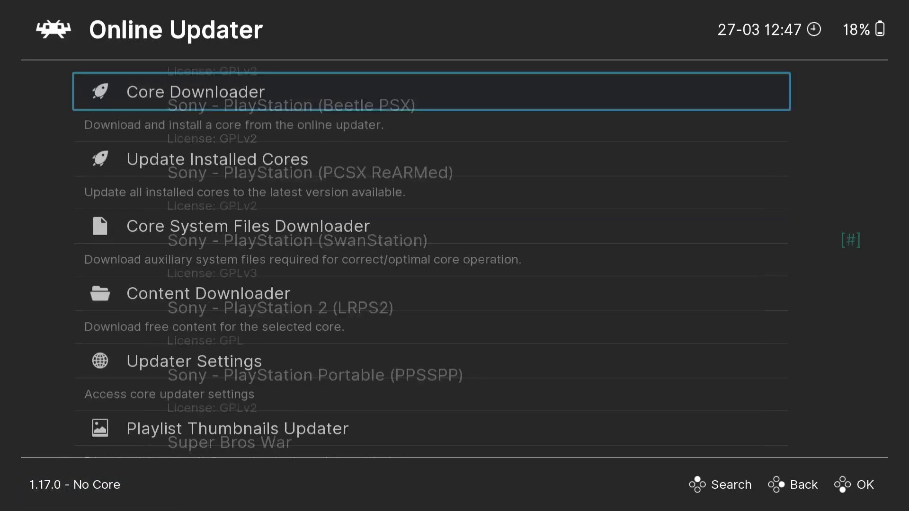
- Save the current RetroArch configuration over the existing configuration file and quit RetroArch
key("Down")
key("Down")
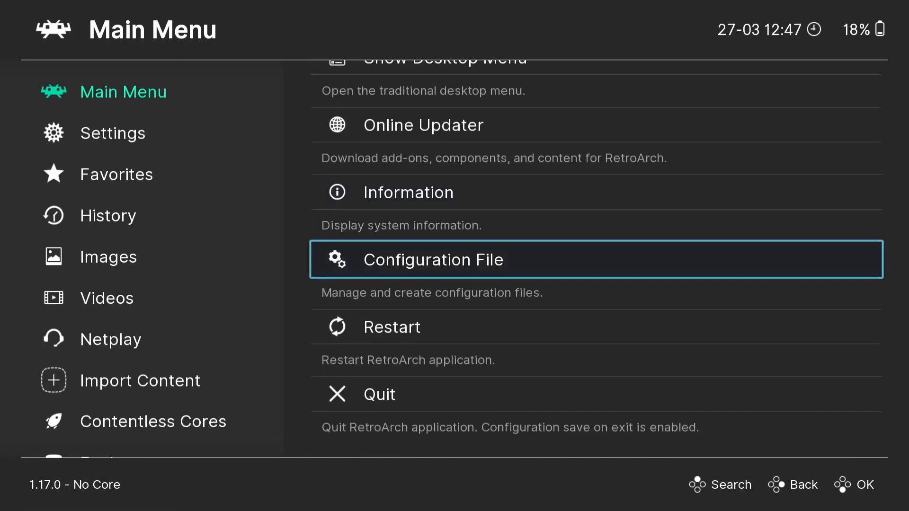
key("Return")
key("Down")
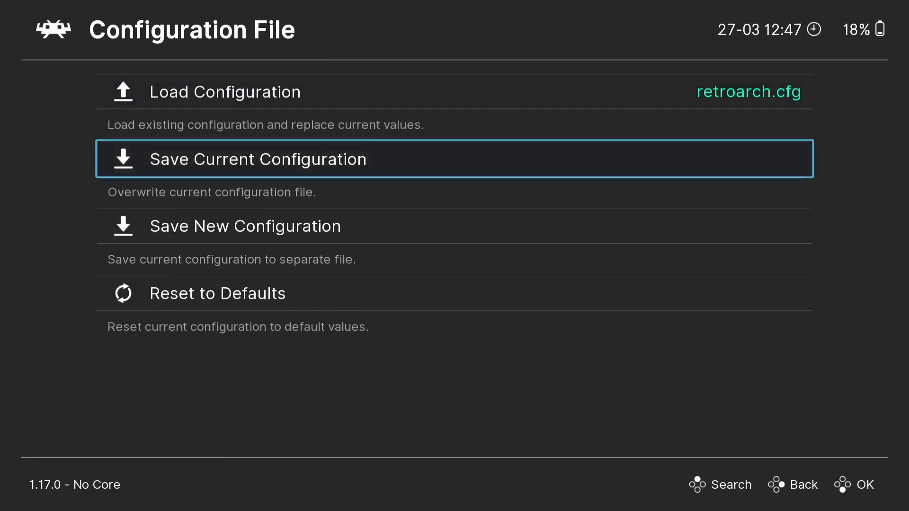
key("Return")
key("BackSpace")
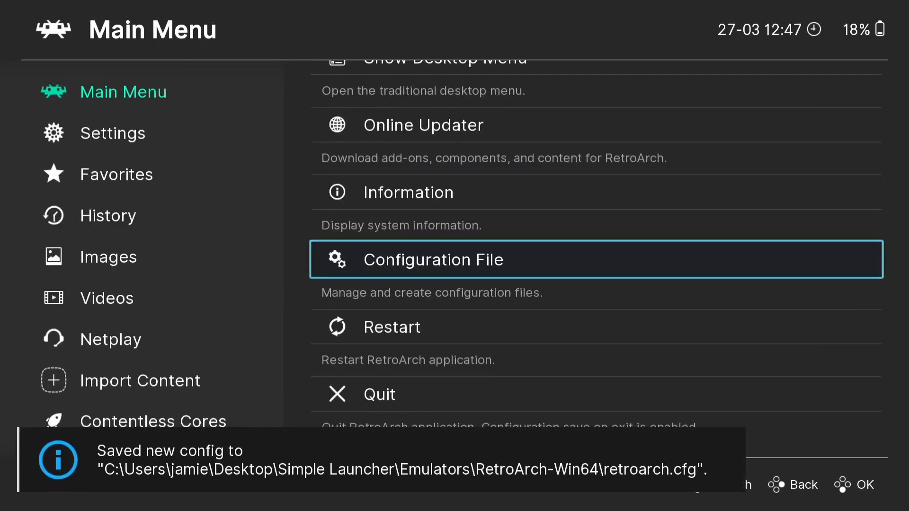
key("Down")
key("Down")
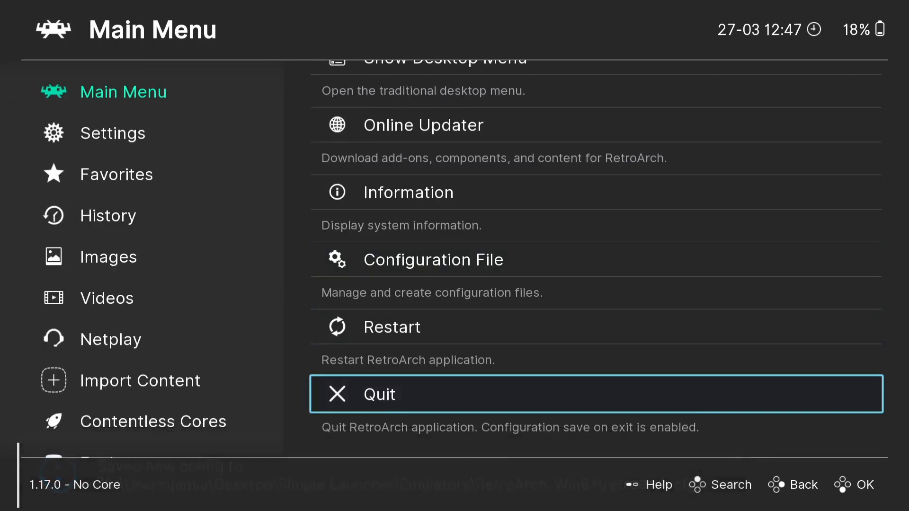
key("Return")
- Create a new folder named PS1 inside Simple Launcher's Roms folder
left_click(20, 85)
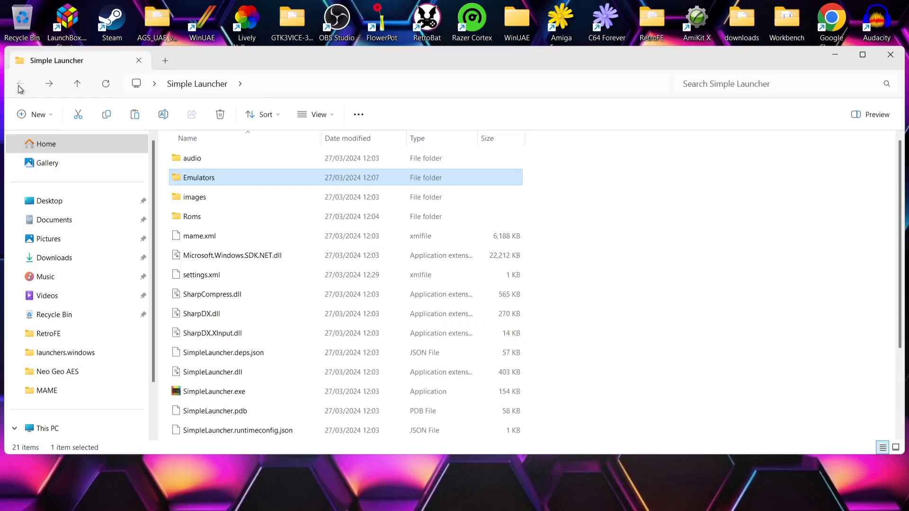
left_click(199, 220)
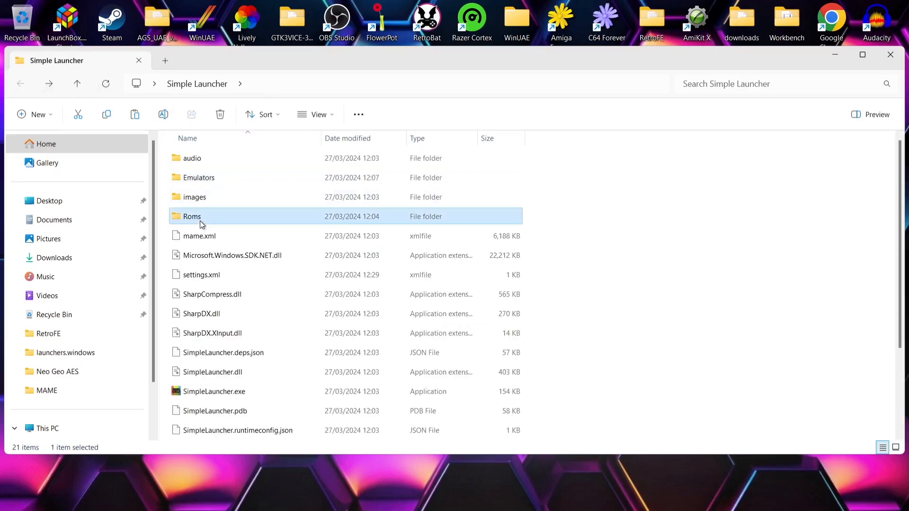
double_click(200, 220)
right_click(273, 243)
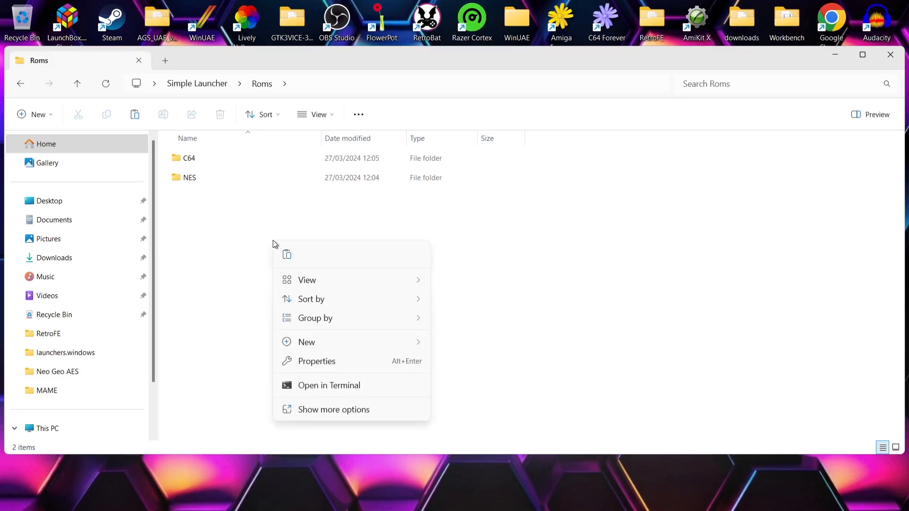
mouse_move(319, 343)
left_click(475, 345)
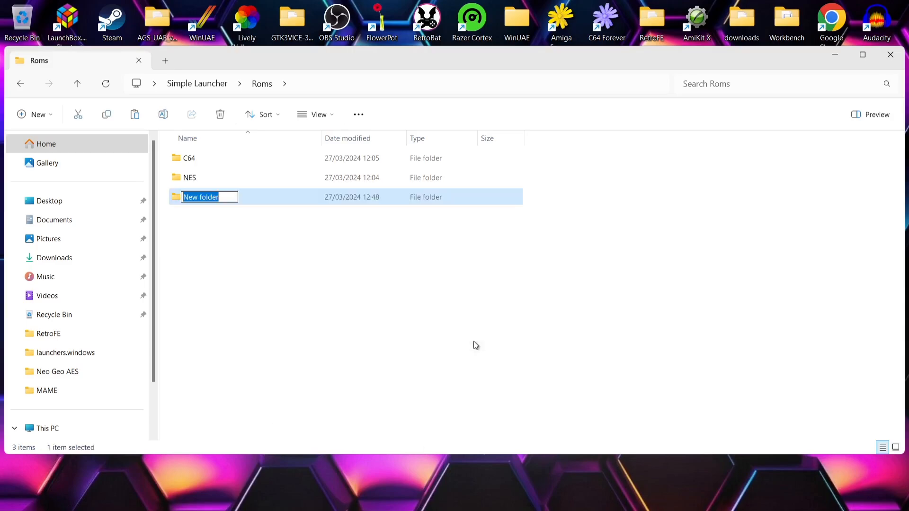
type("PS1")
key("Return")
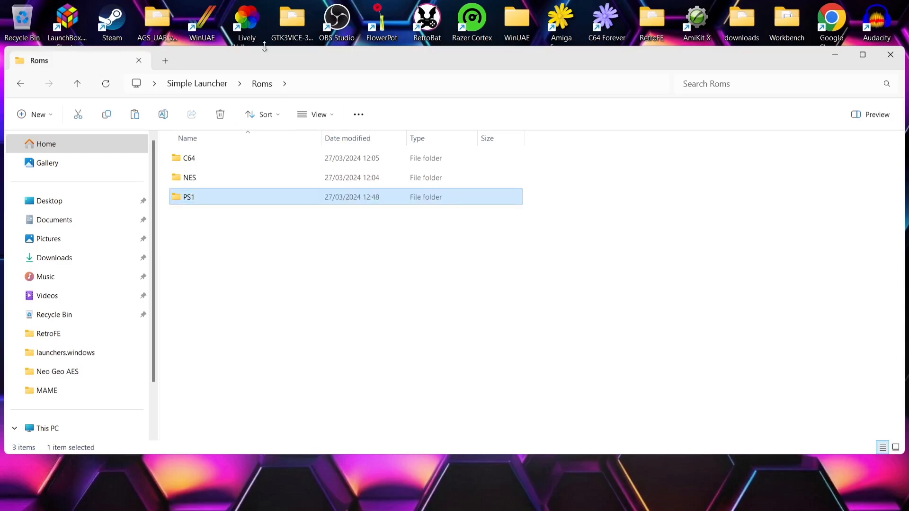
- Move the Die Hard Trilogy folder from the desktop into Simple Launcher's Roms folder and open it
left_click_drag(255, 59, 519, 70)
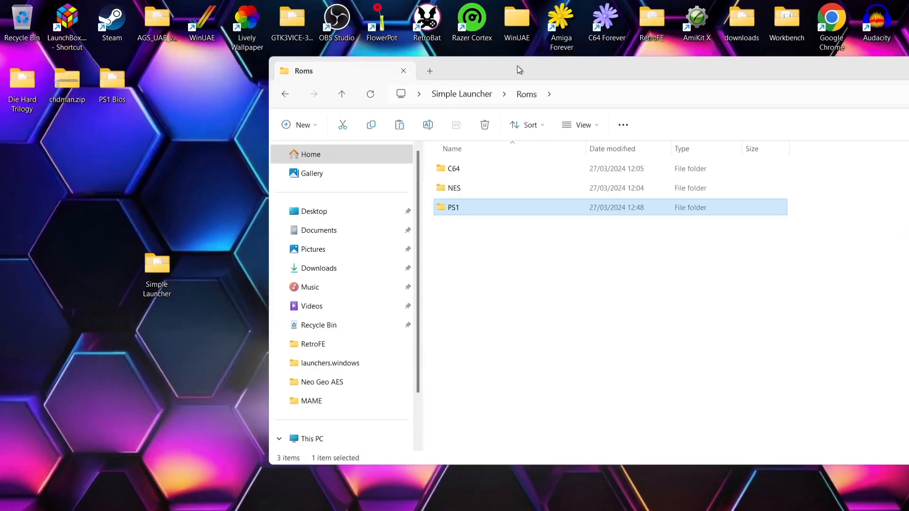
left_click(16, 90)
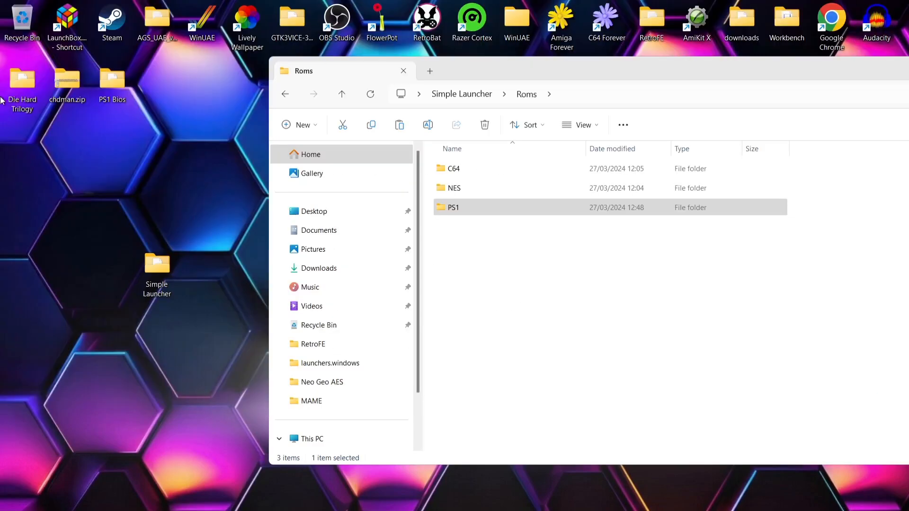
left_click_drag(22, 87, 688, 312)
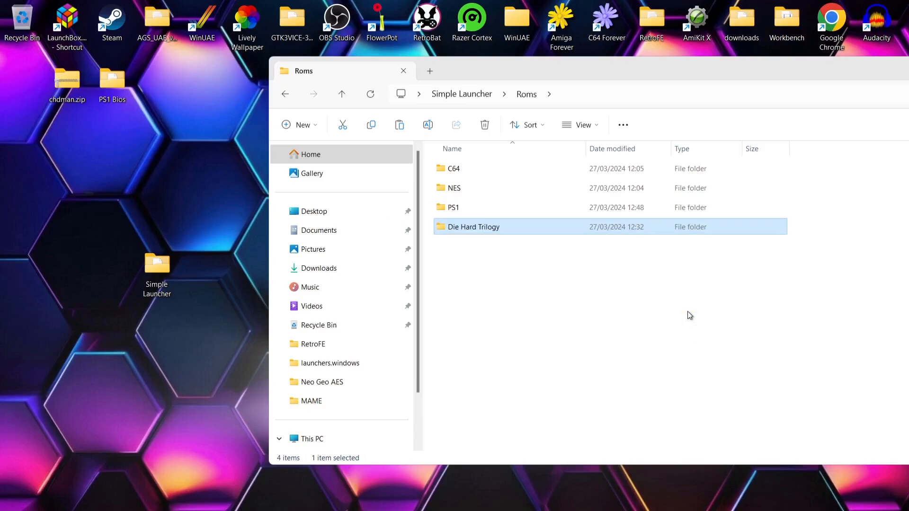
double_click(494, 228)
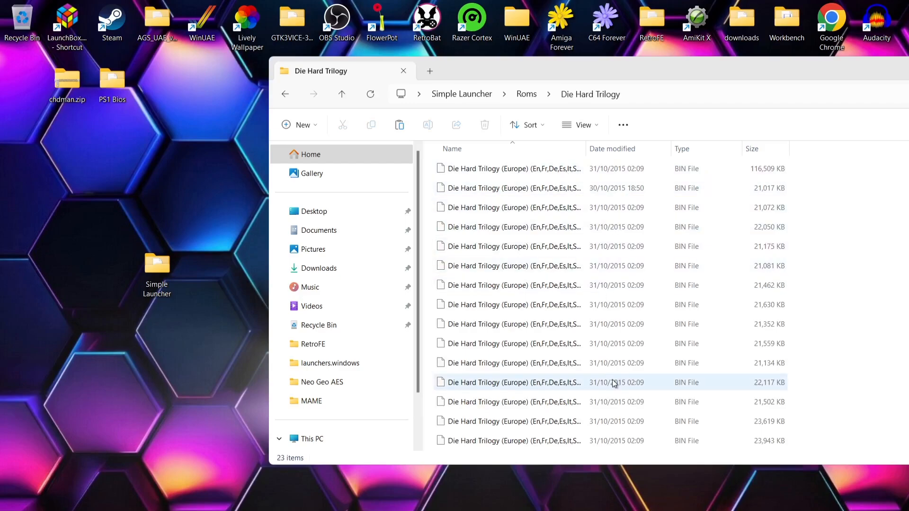
- Copy chdman.exe and CUE-GDI-ISO to CHD.bat from the desktop's chdman.zip into the Die Hard Trilogy folder
double_click(67, 83)
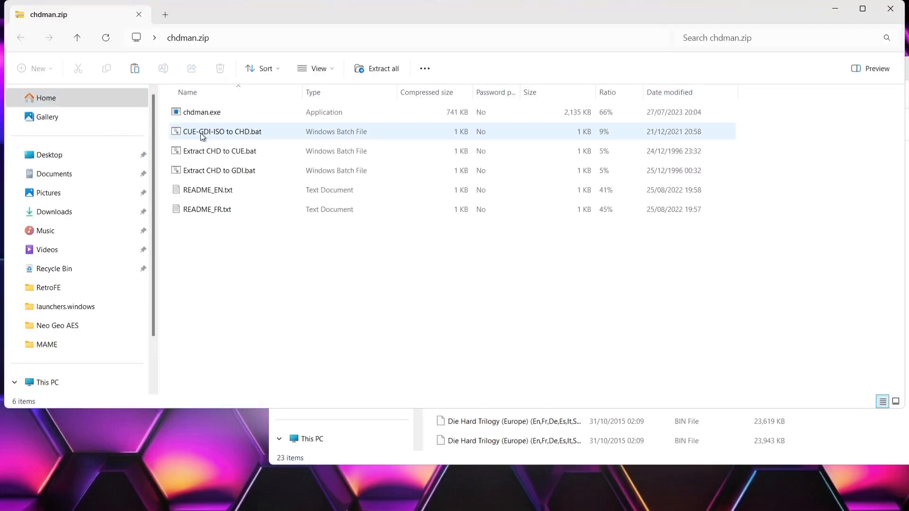
left_click(235, 132)
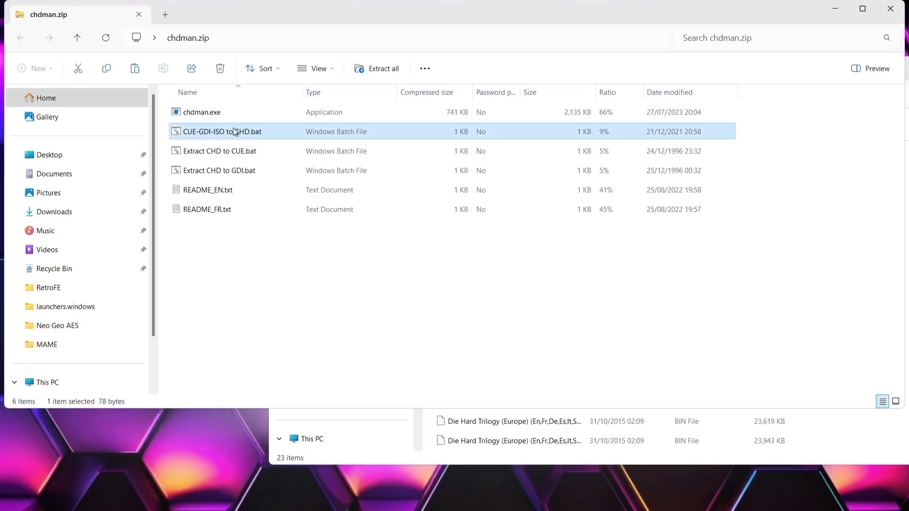
left_click(264, 112, "ctrl")
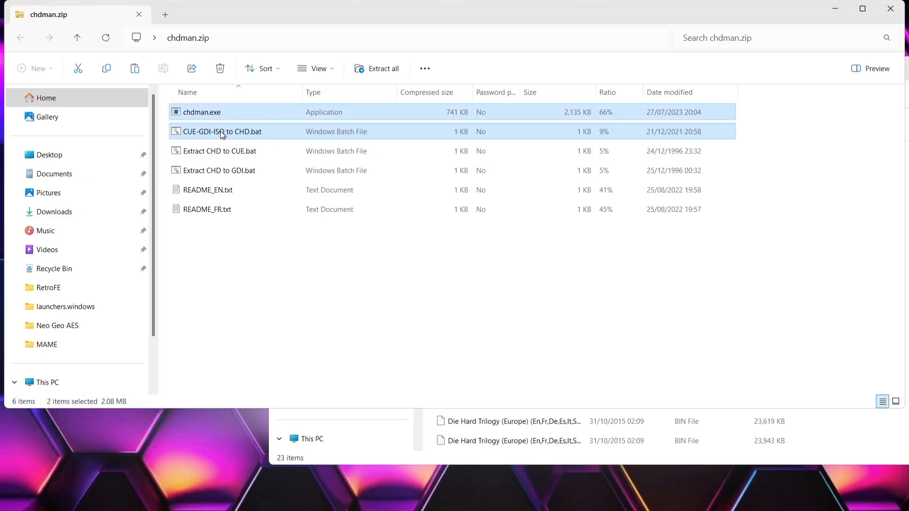
left_click_drag(221, 134, 841, 433)
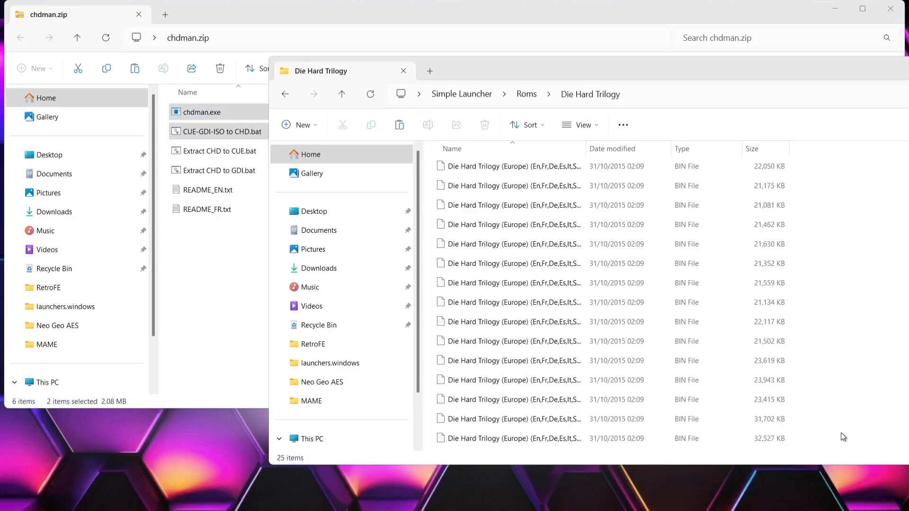
- Run CUE-GDI-ISO to CHD.bat inside the Die Hard Trilogy folder to convert the game's disc image to CHD
double_click(743, 72)
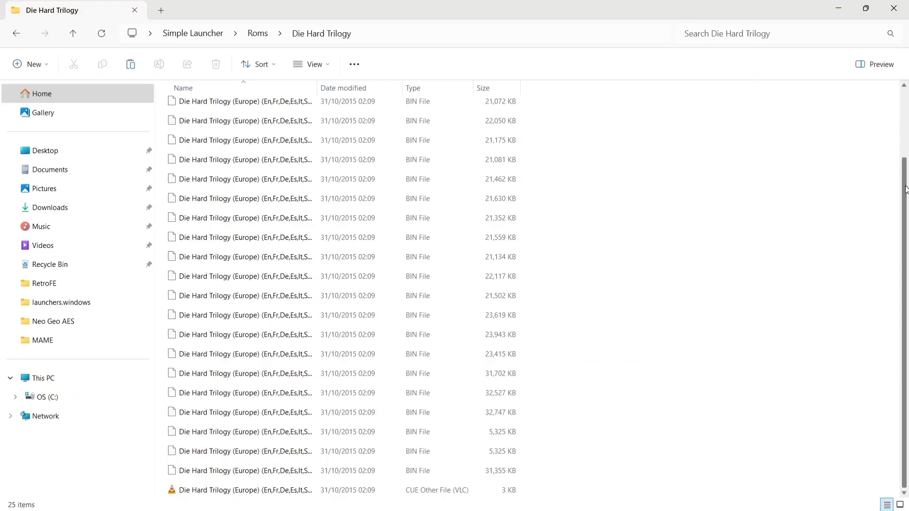
scroll(221, 134, "up", 2)
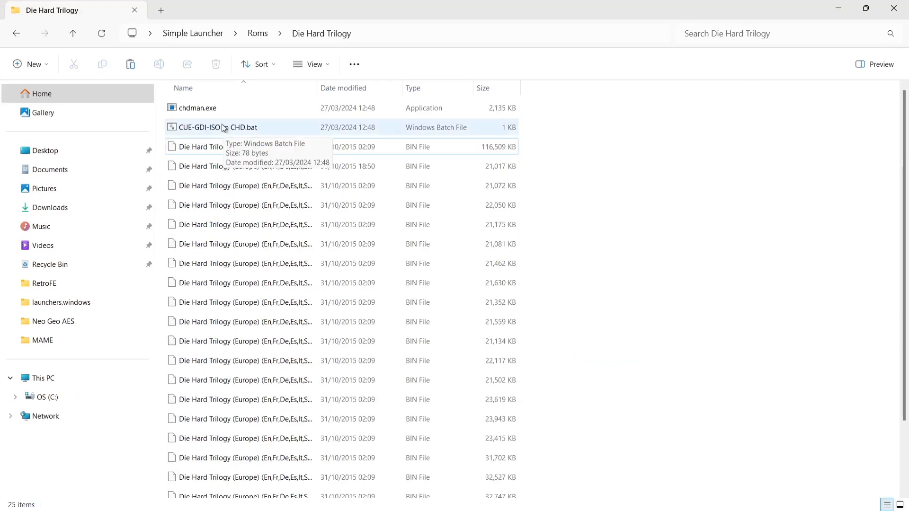
double_click(221, 128)
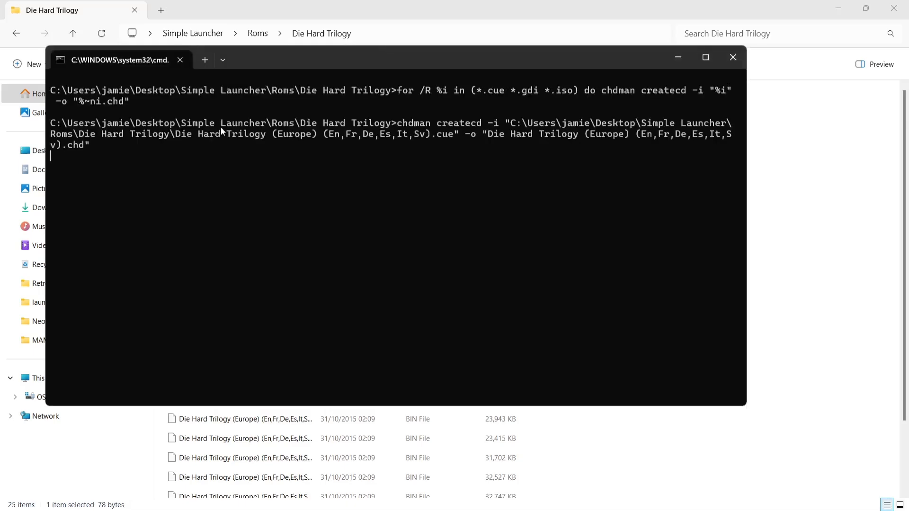
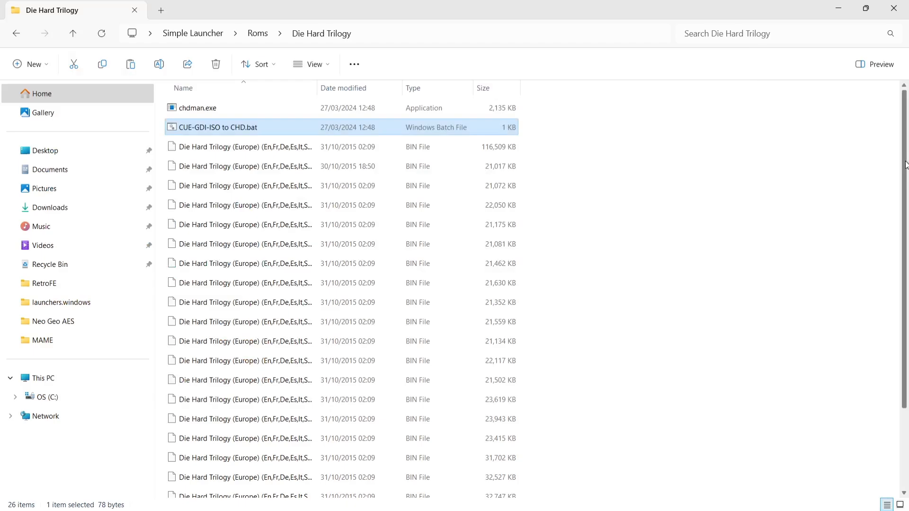
- Delete every file in the Die Hard Trilogy folder except the CHD file
left_click_drag(905, 164, 906, 260)
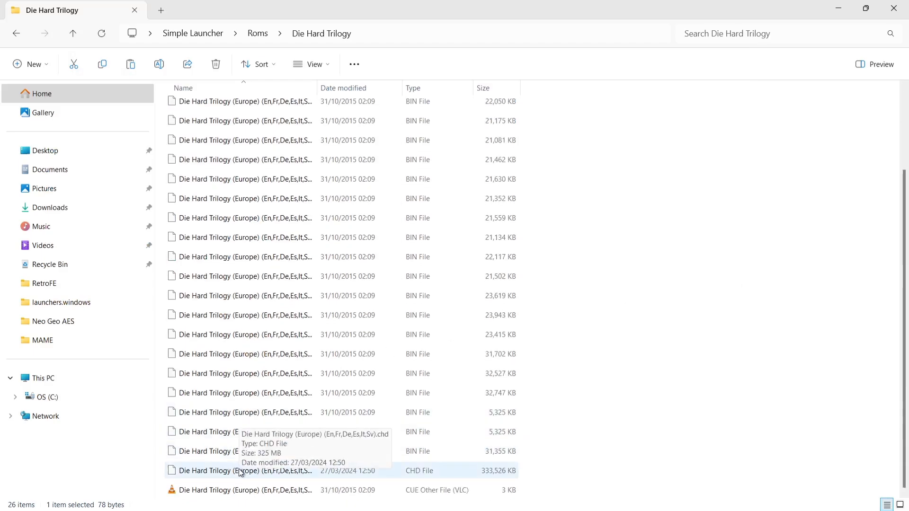
left_click(219, 472)
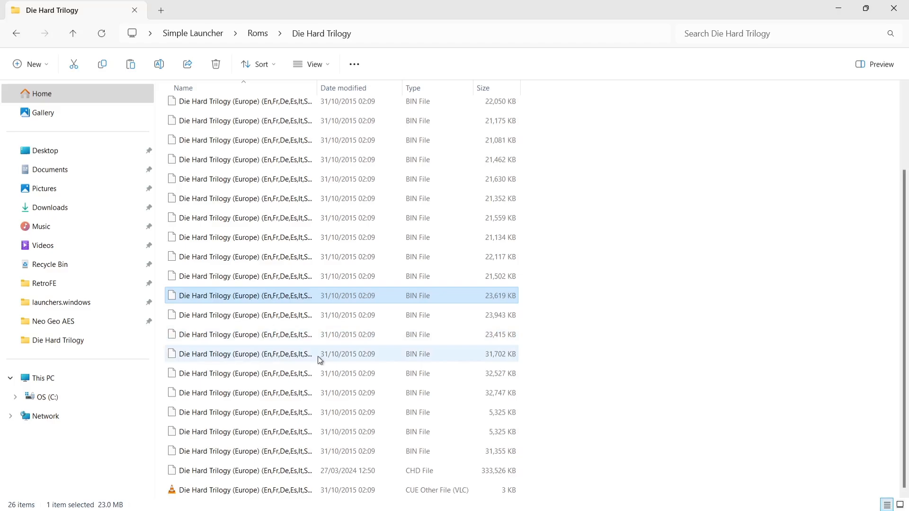
key("ctrl+a")
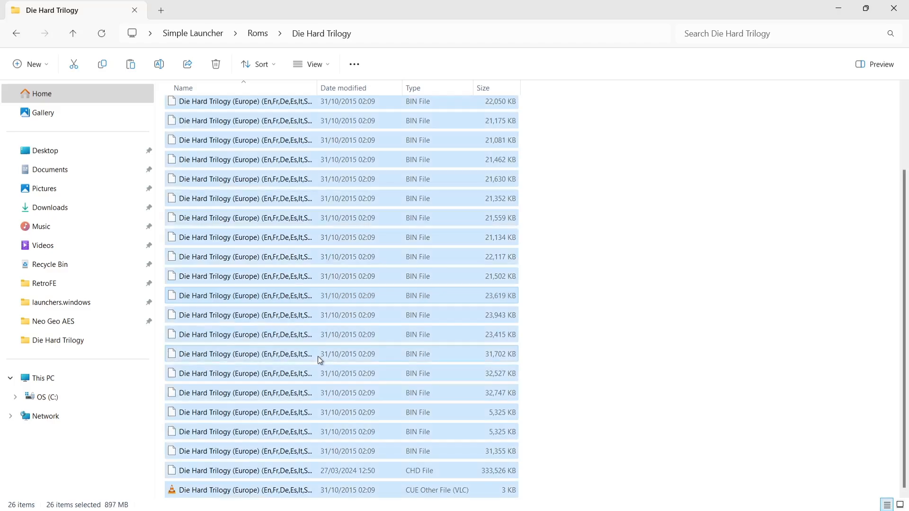
left_click(269, 473, "ctrl")
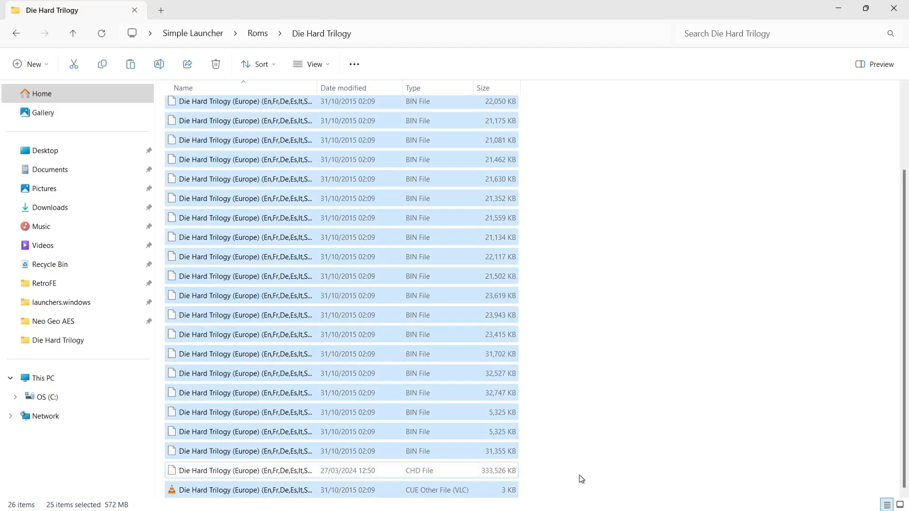
left_click(217, 65)
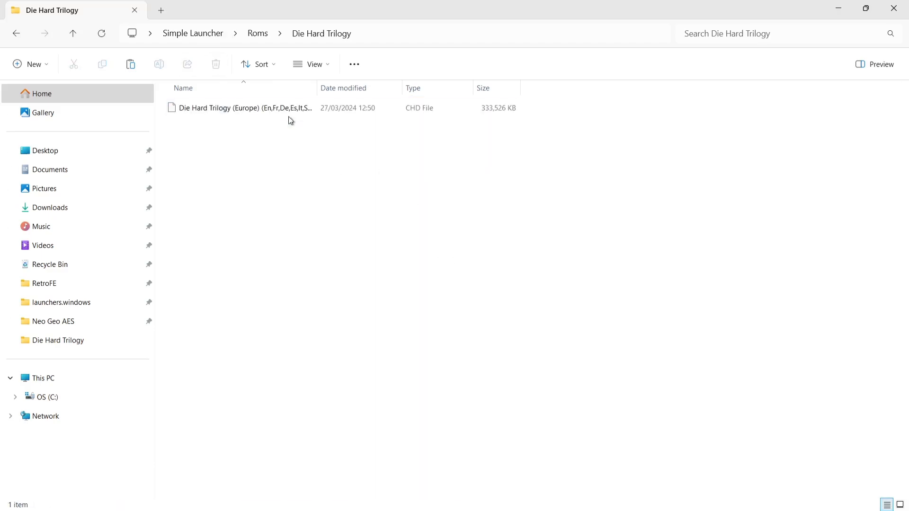
- Rename the Die Hard Trilogy CHD file by removing the region and language tags, keeping the .chd extension
left_click(272, 111)
right_click(273, 111)
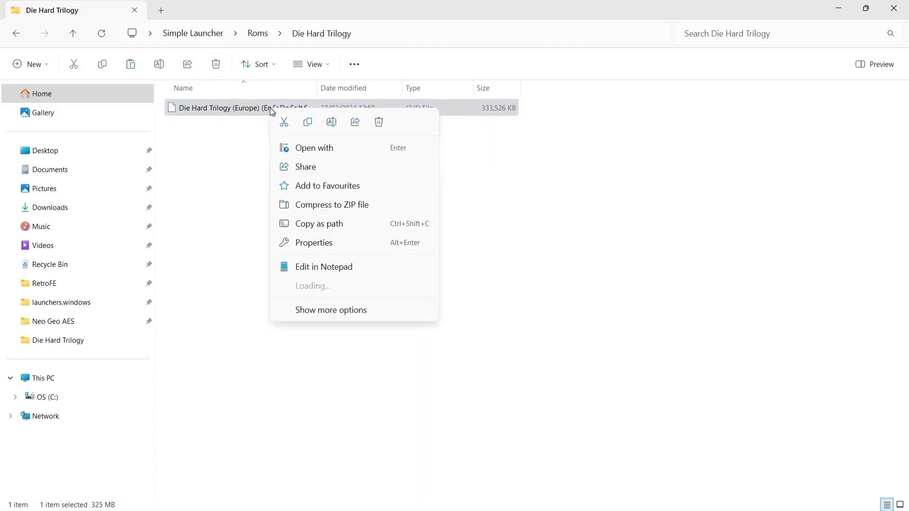
left_click(311, 316)
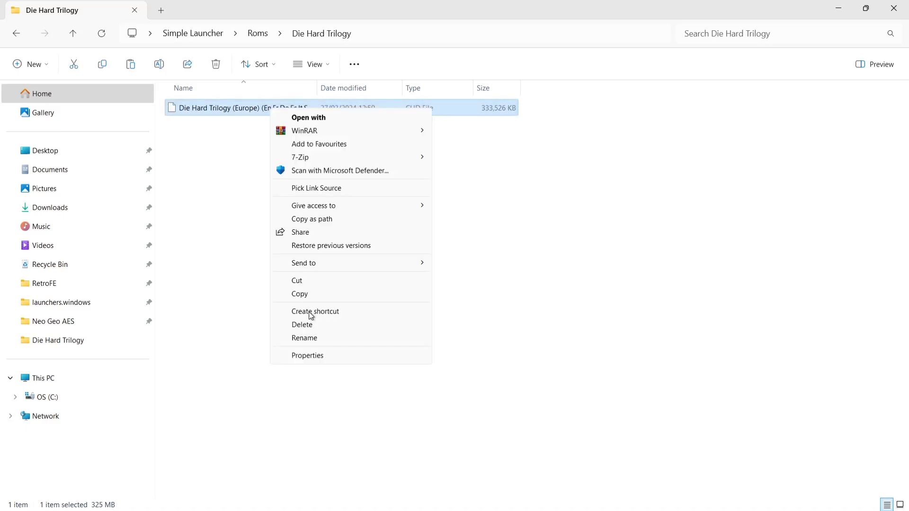
left_click(322, 336)
key("Right")
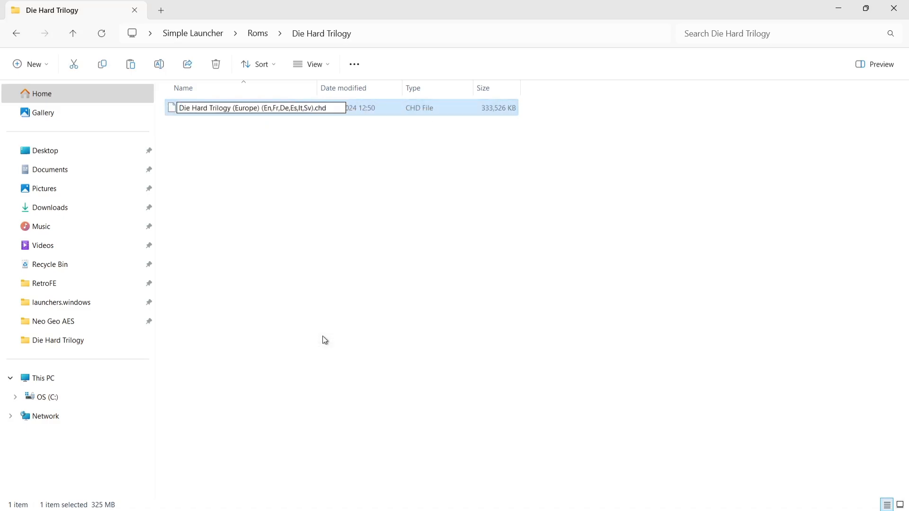
key("BackSpace")
key("BackSpace")
key("BackSpace")
key("BackSpace")
key("BackSpace")
key("BackSpace")
key("BackSpace")
key("BackSpace")
key("BackSpace")
key("BackSpace")
key("BackSpace")
key("BackSpace")
key("BackSpace")
key("BackSpace")
key("BackSpace")
key("BackSpace")
key("BackSpace")
key("BackSpace")
key("BackSpace")
key("BackSpace")
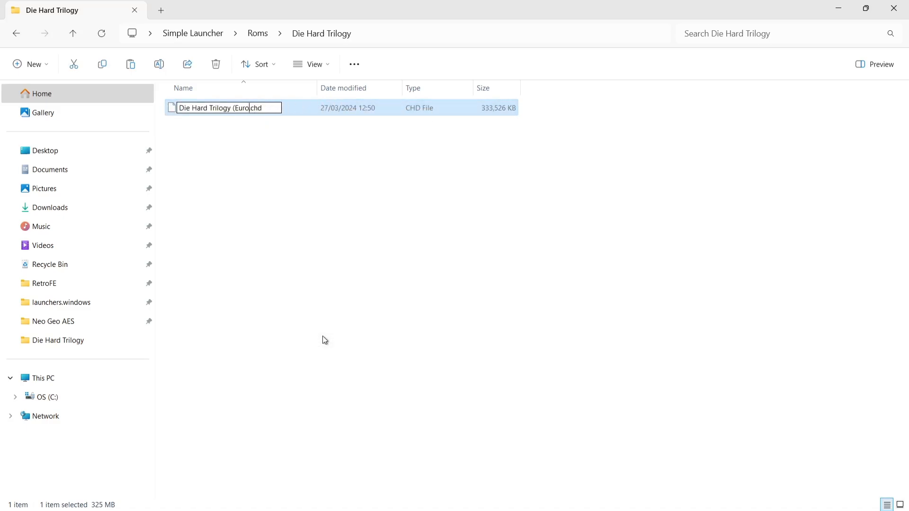
key("BackSpace")
key("BackSpace")
key("Return")
- Open the system folder in Simple Launcher's Emulators\RetroArch-Win64 folder and close the chdman.zip window
left_click(14, 38)
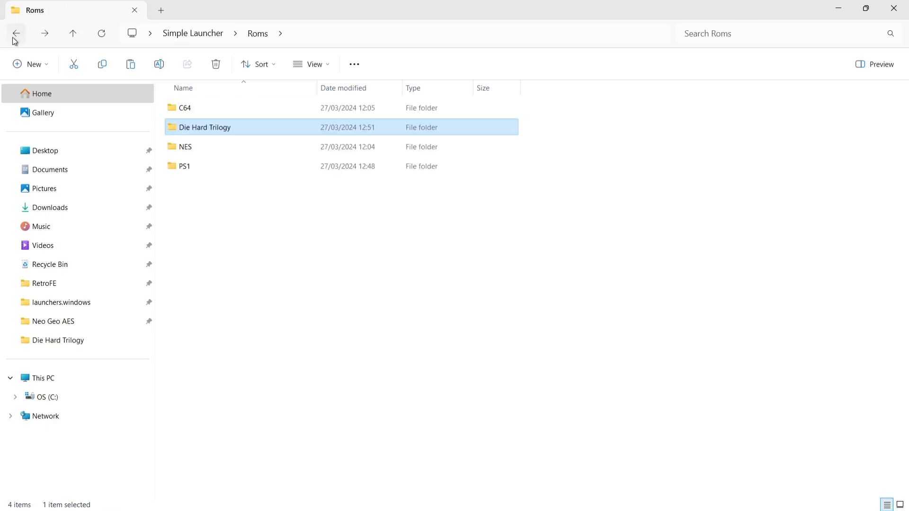
left_click(14, 38)
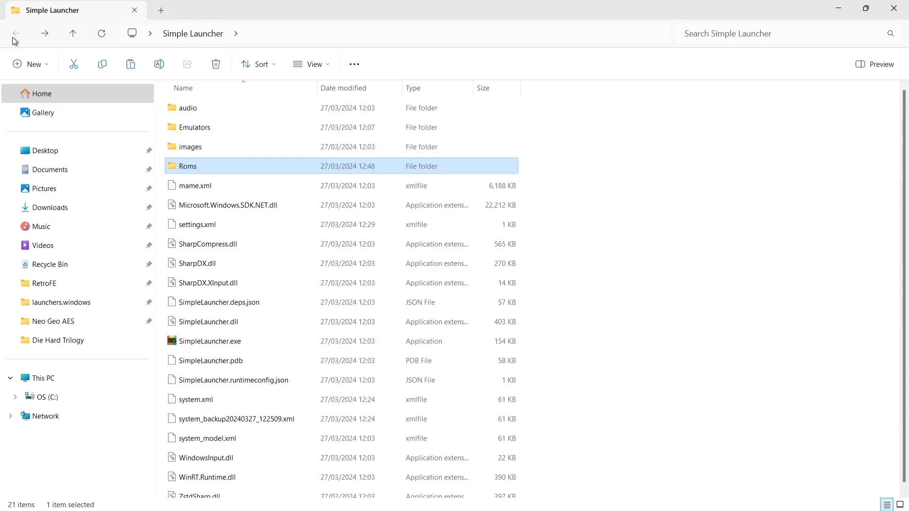
double_click(198, 128)
double_click(228, 108)
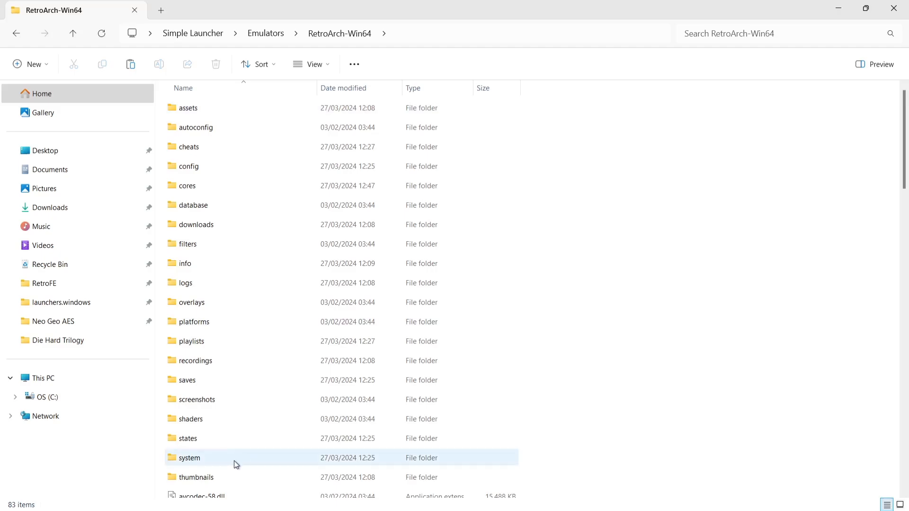
double_click(234, 459)
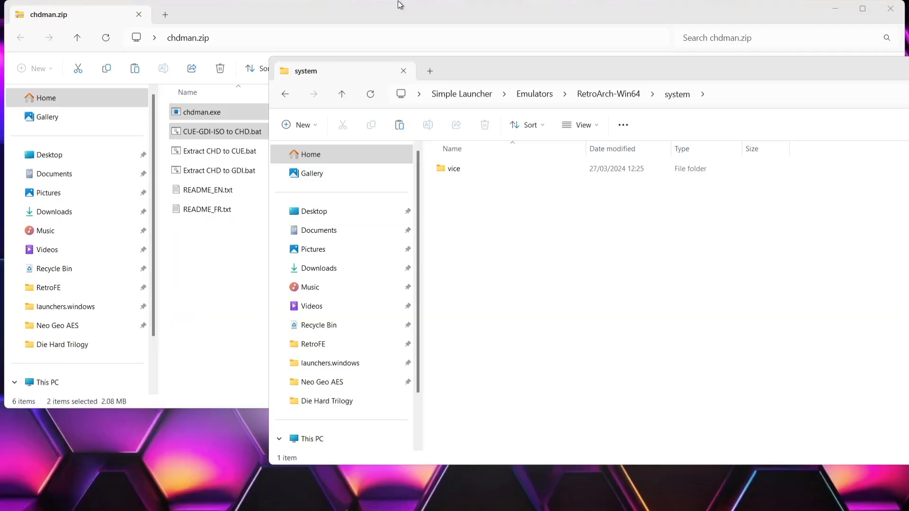
double_click(398, 2)
left_click(890, 9)
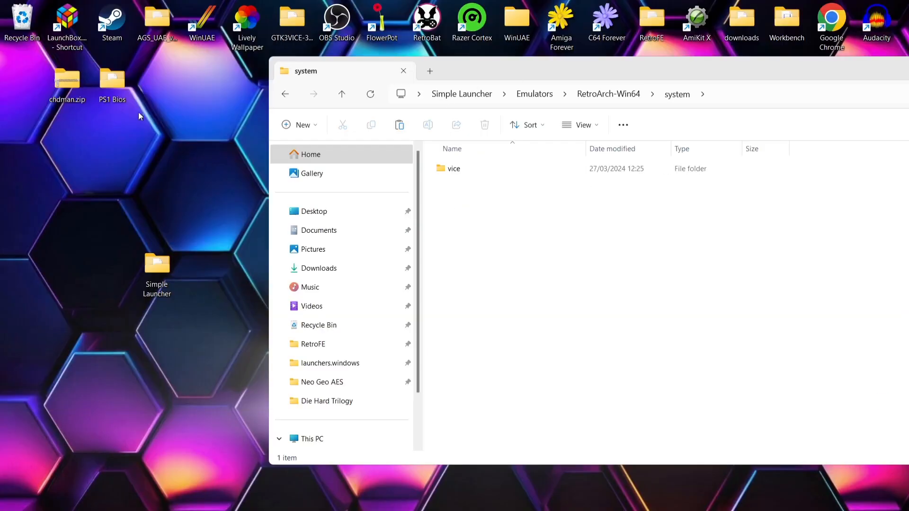
- Move all BIOS files from the desktop's PS1 Bios folder into RetroArch's system folder and close both folder windows
double_click(110, 95)
left_click_drag(297, 204, 511, 436)
left_click(285, 94)
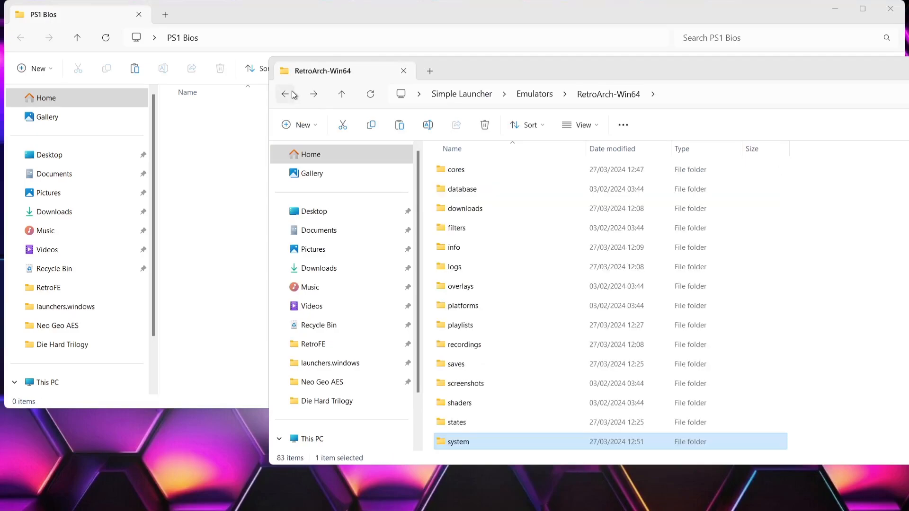
left_click(285, 94)
left_click_drag(601, 71, 225, 51)
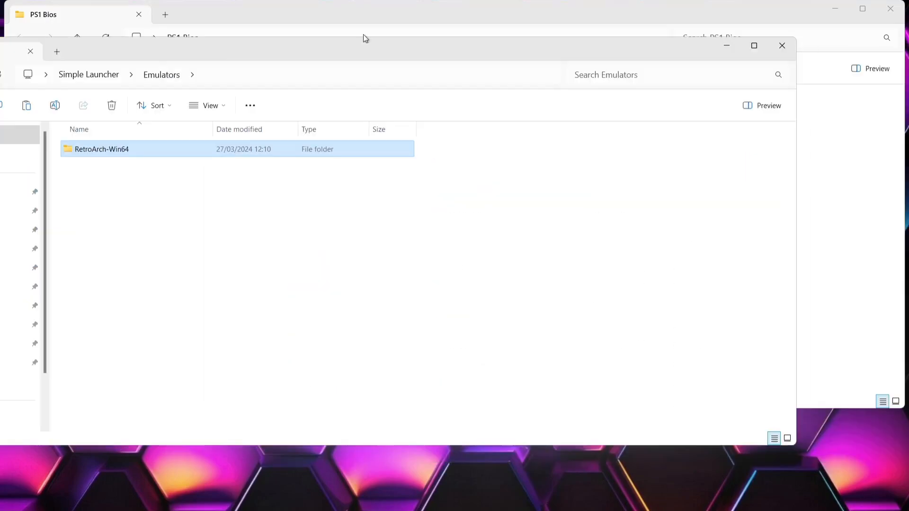
left_click(781, 43)
left_click(891, 8)
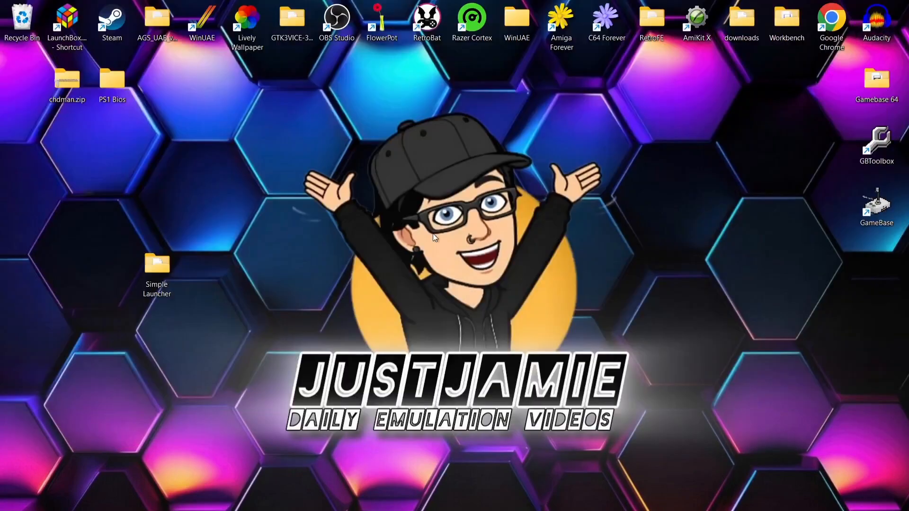
- Launch SimpleLauncher.exe from the Simple Launcher folder on the desktop
double_click(155, 270)
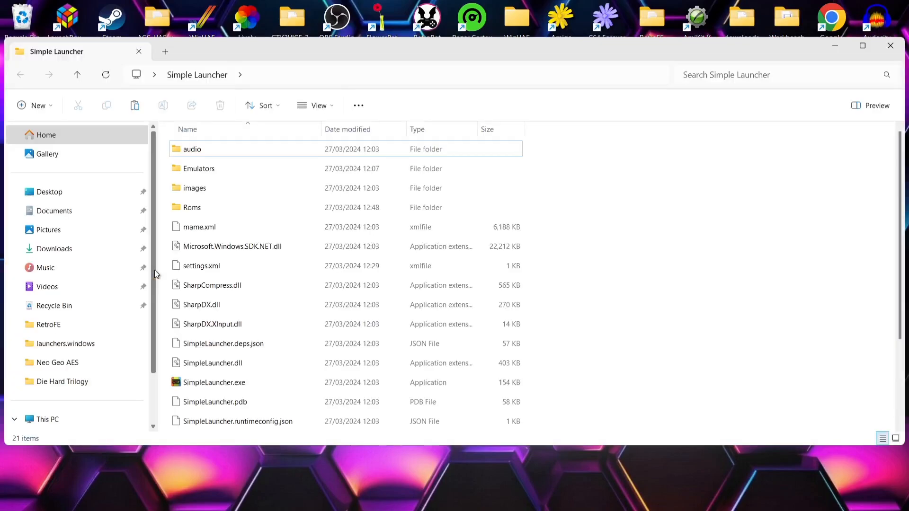
left_click(210, 383)
double_click(210, 383)
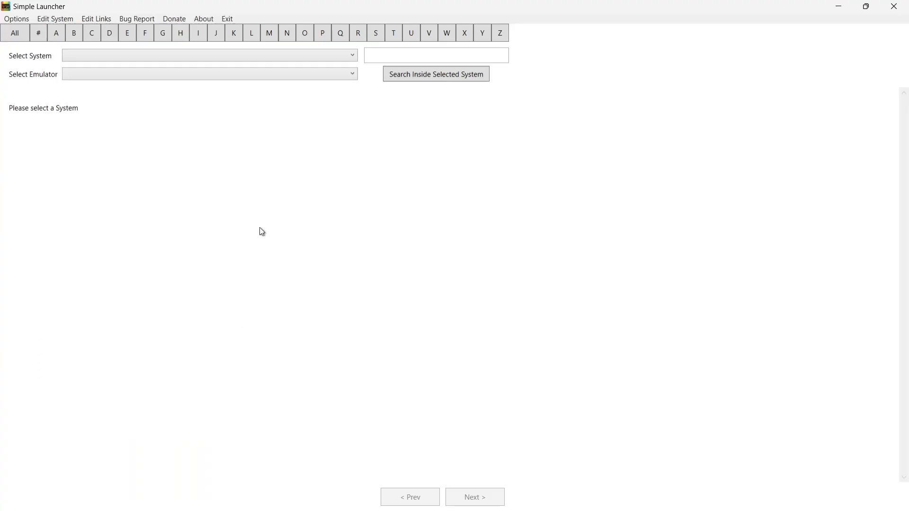
- Open the system editor and load the Sony Playstation 1 system for editing
left_click(62, 21)
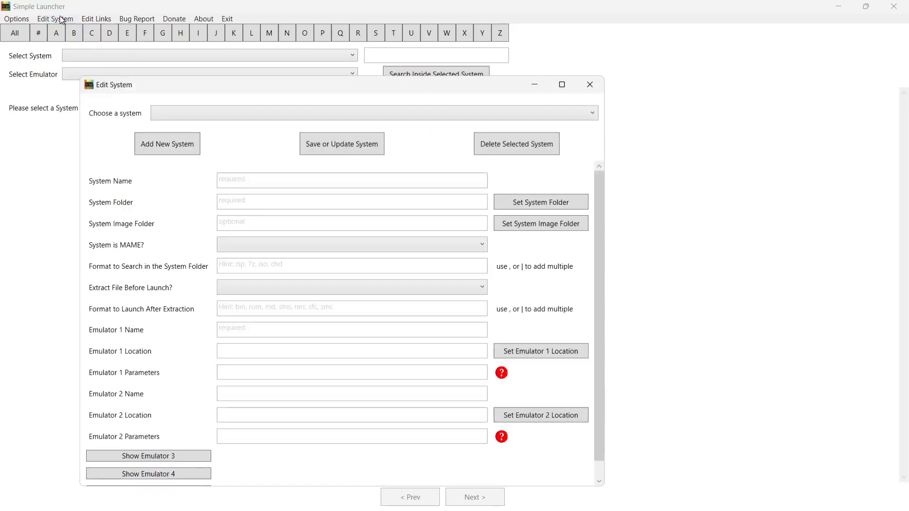
left_click(211, 113)
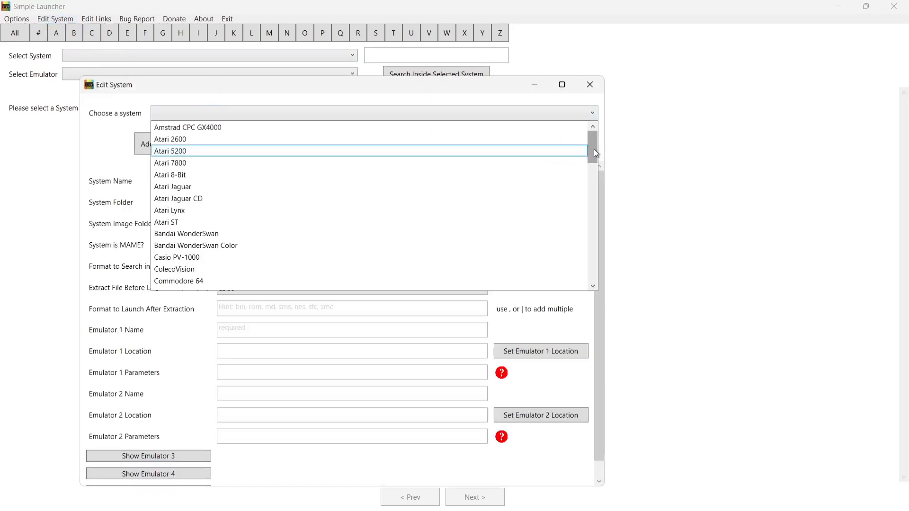
left_click_drag(594, 150, 603, 275)
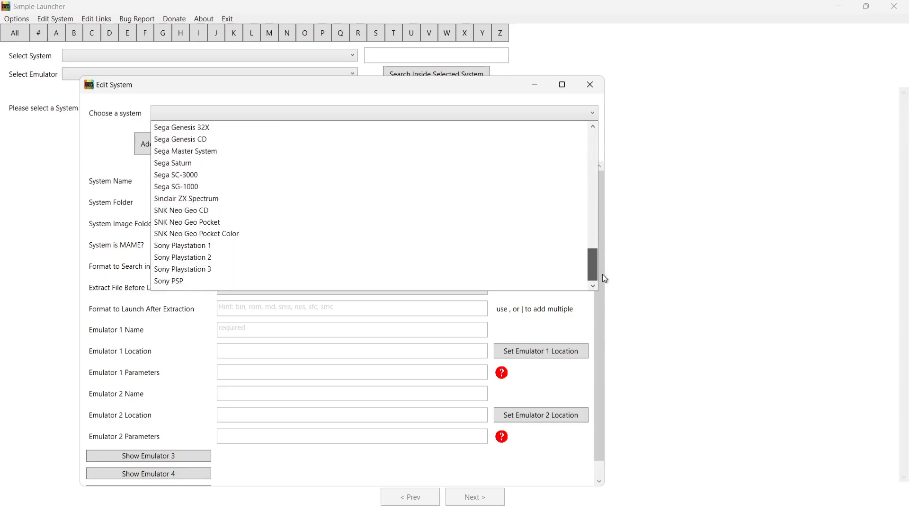
left_click(308, 246)
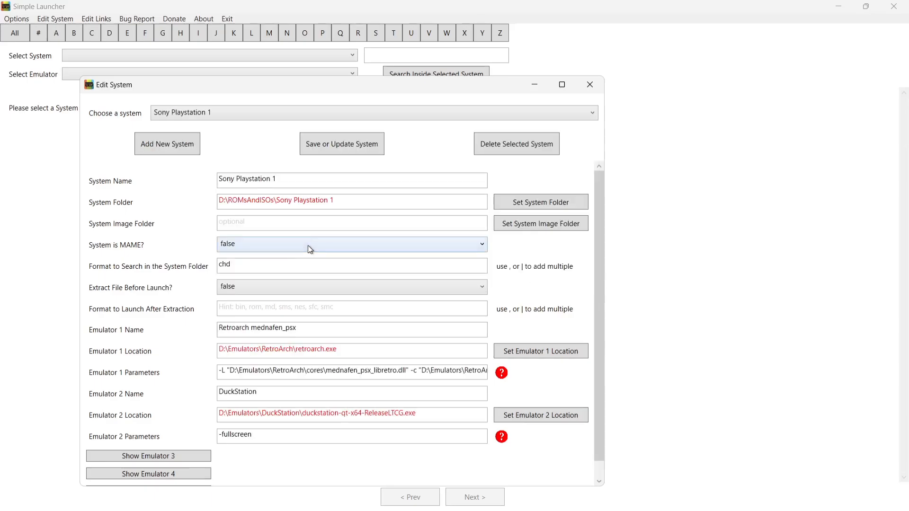
- While choosing the system folder, move the Die Hard Trilogy folder into Simple Launcher's Roms\PS1 and set PS1 as the system folder
left_click(570, 203)
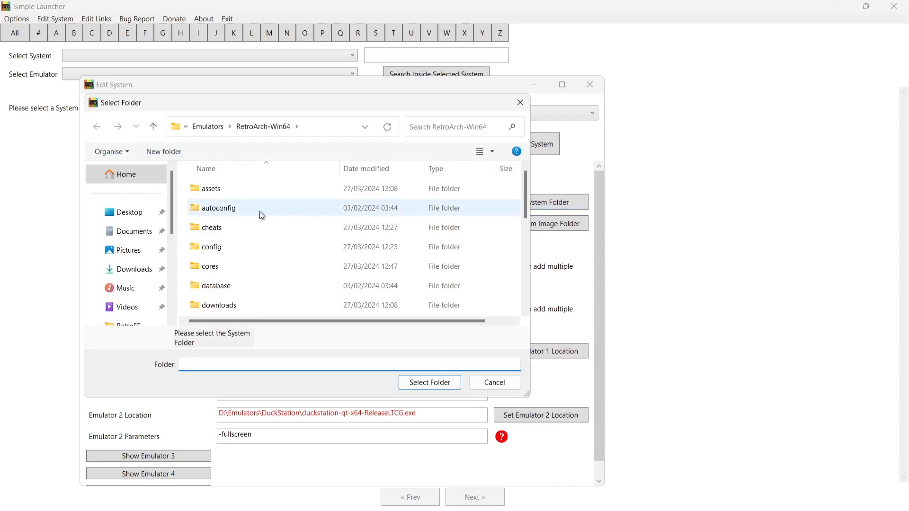
left_click(120, 214)
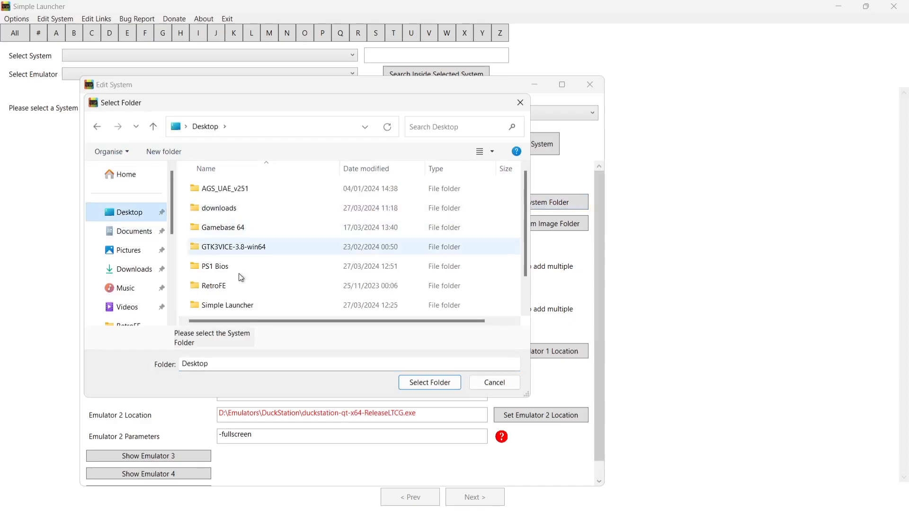
double_click(239, 300)
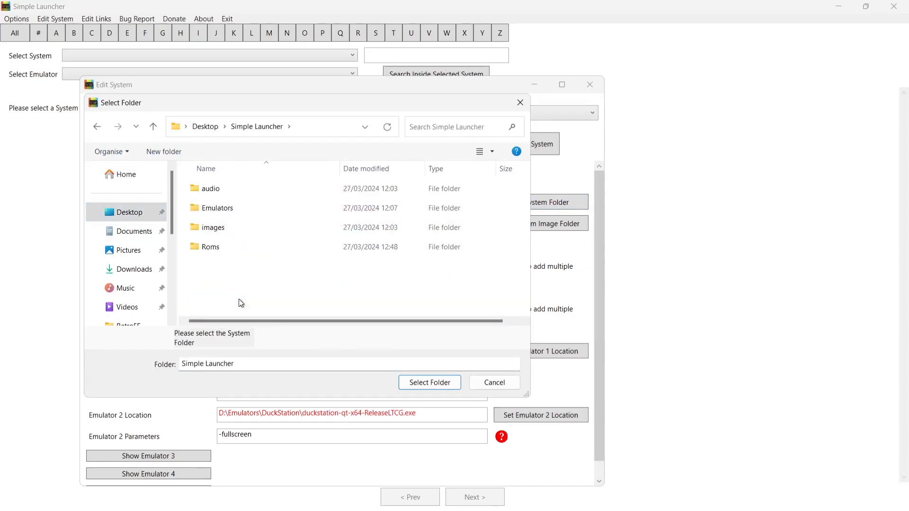
double_click(229, 248)
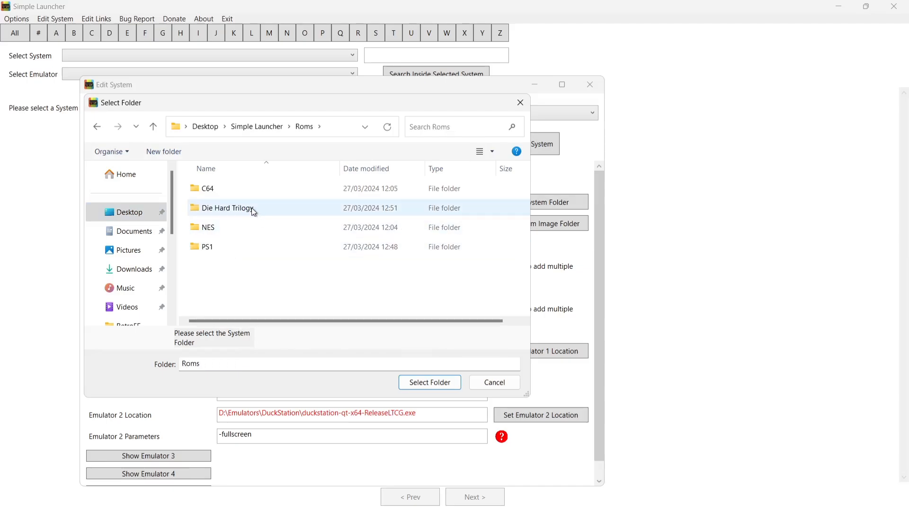
left_click(254, 212)
left_click_drag(249, 211, 252, 254)
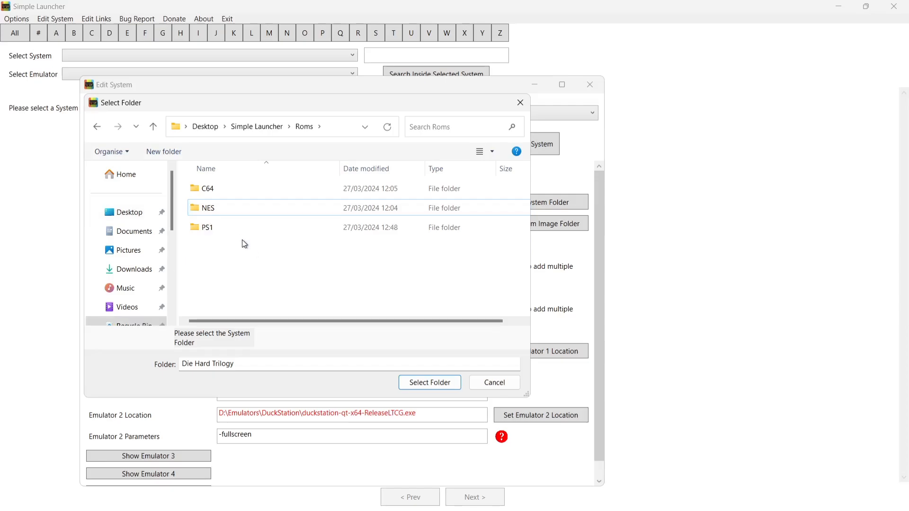
left_click(220, 227)
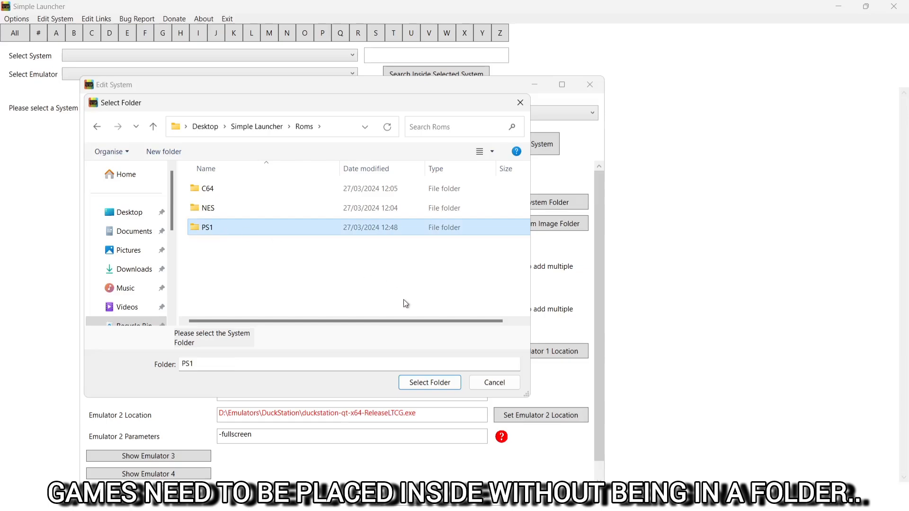
left_click(429, 383)
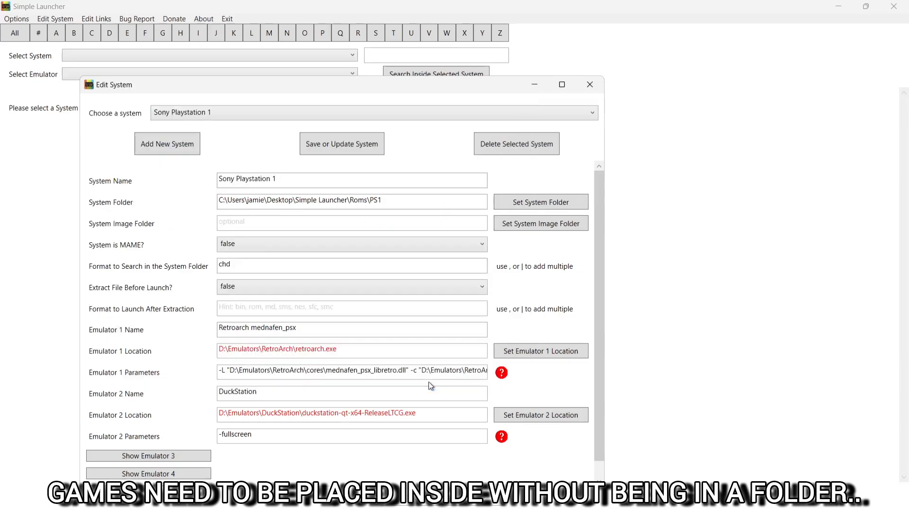
- Maximize the system editor and add cue after chd in the formats to search in the system folder
double_click(404, 90)
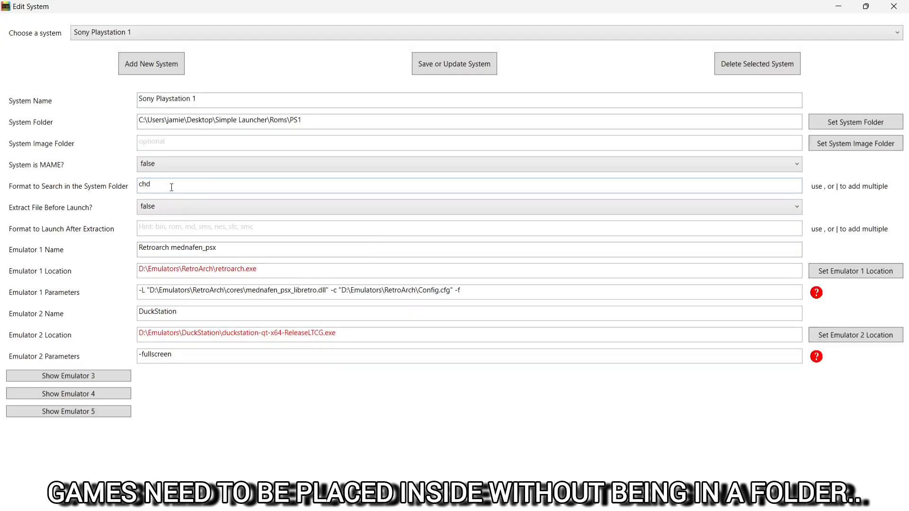
left_click(172, 187)
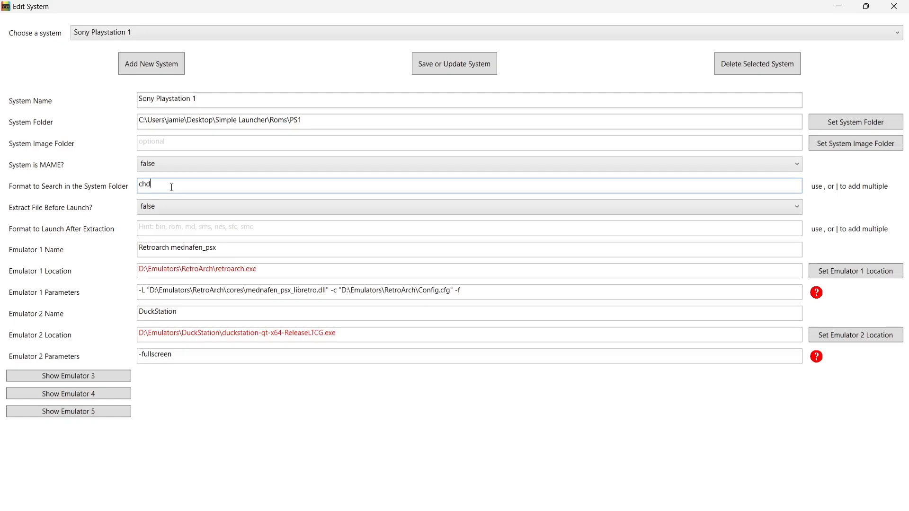
type(", cue")
- Set the Emulator 1 location to retroarch.exe in Simple Launcher's Emulators\RetroArch-Win64 folder and clear the Emulator 2 location
left_click(867, 274)
left_click(50, 129)
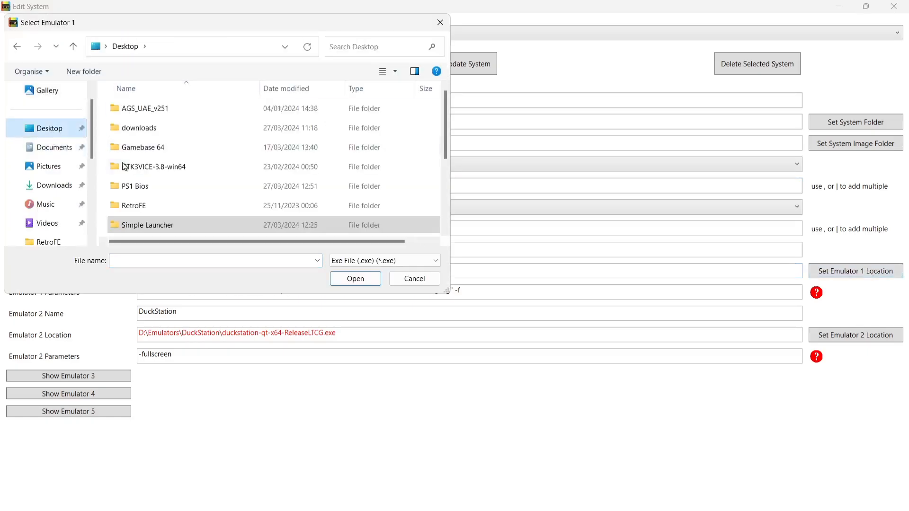
double_click(138, 224)
double_click(152, 126)
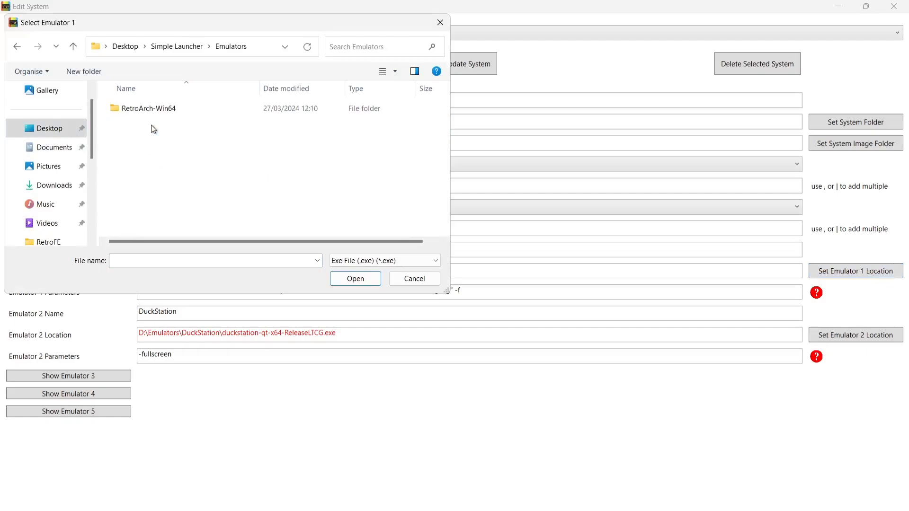
double_click(167, 107)
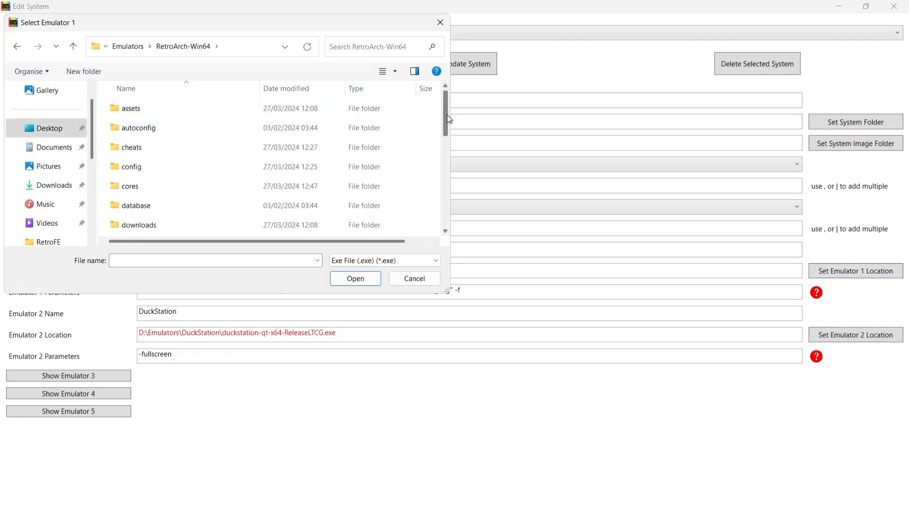
left_click_drag(446, 115, 457, 238)
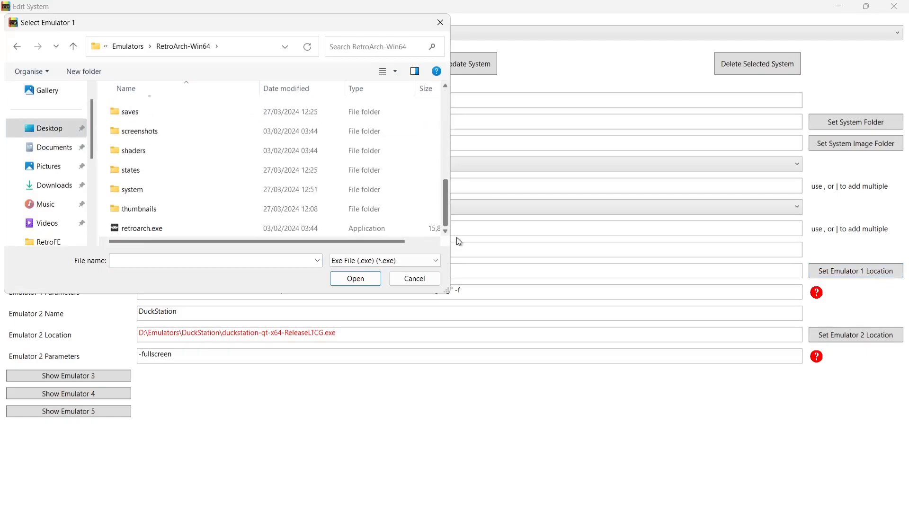
left_click(211, 229)
left_click(363, 280)
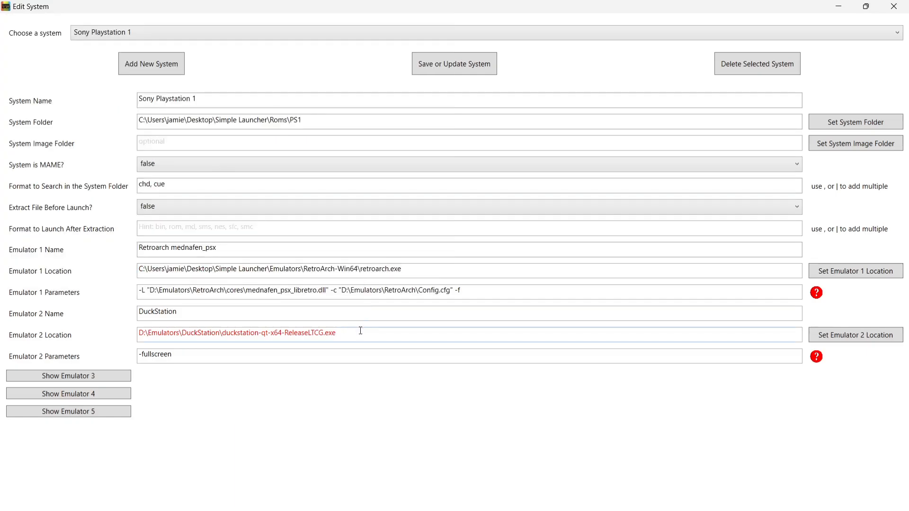
key("ctrl+a")
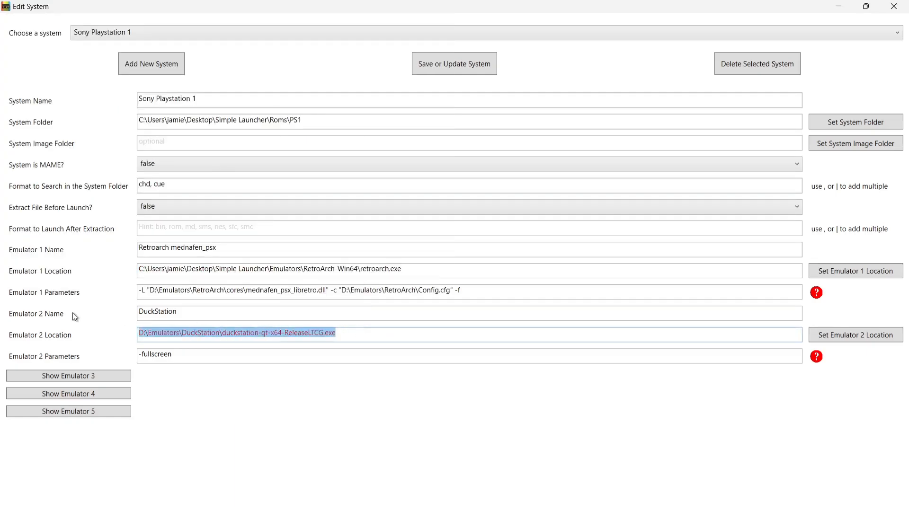
key("BackSpace")
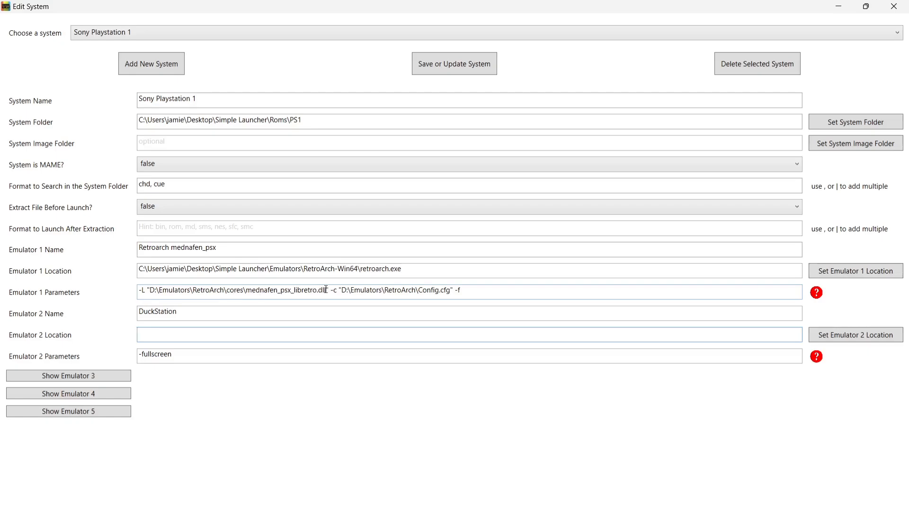
- Replace the core path in the Emulator 1 parameters with the path of swanstation_libretro.dll from RetroArch's cores folder, without a doubled quotation mark
left_click_drag(324, 290, 149, 295)
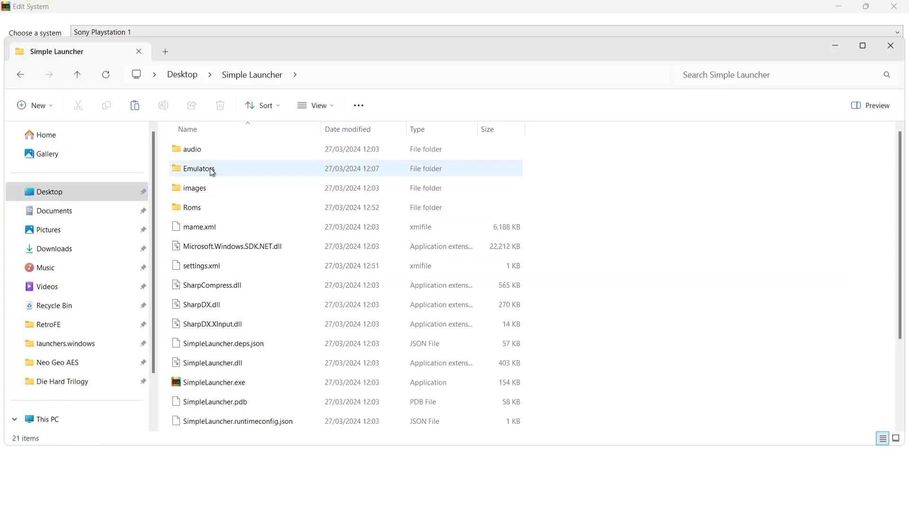
mouse_move(212, 171)
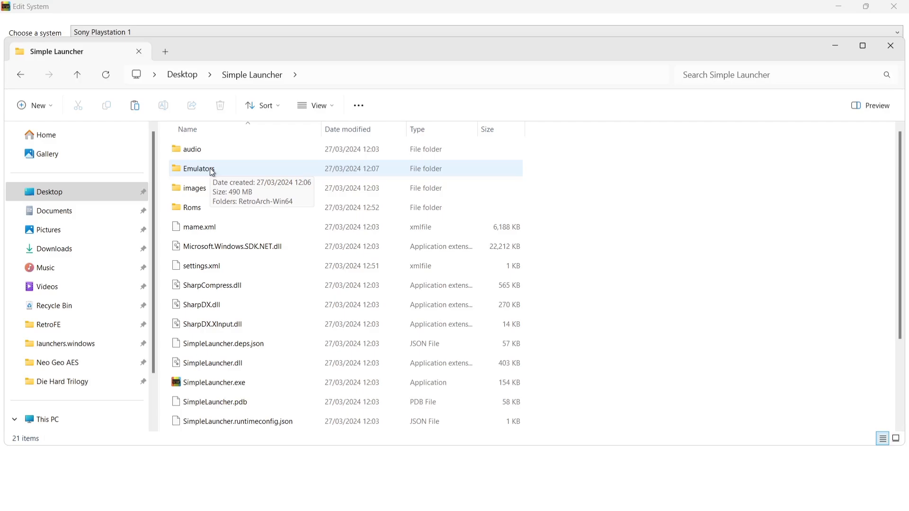
double_click(212, 170)
double_click(243, 150)
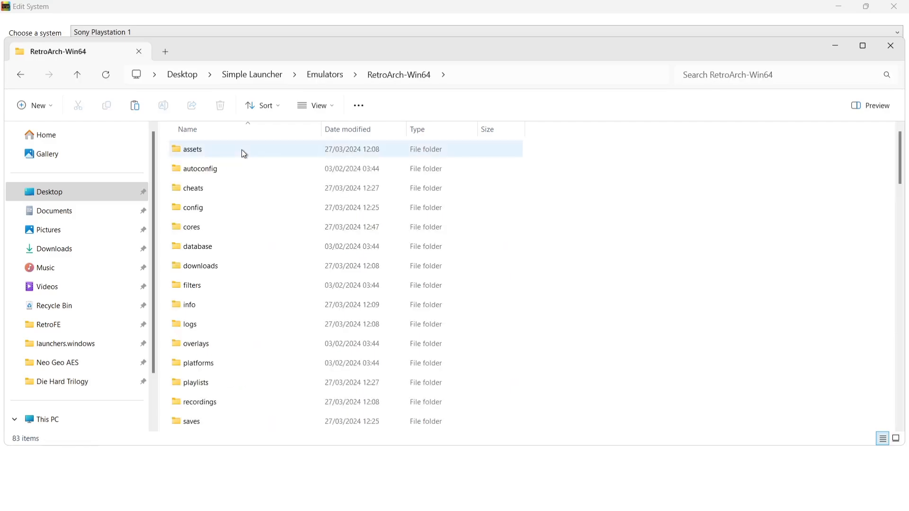
double_click(229, 229)
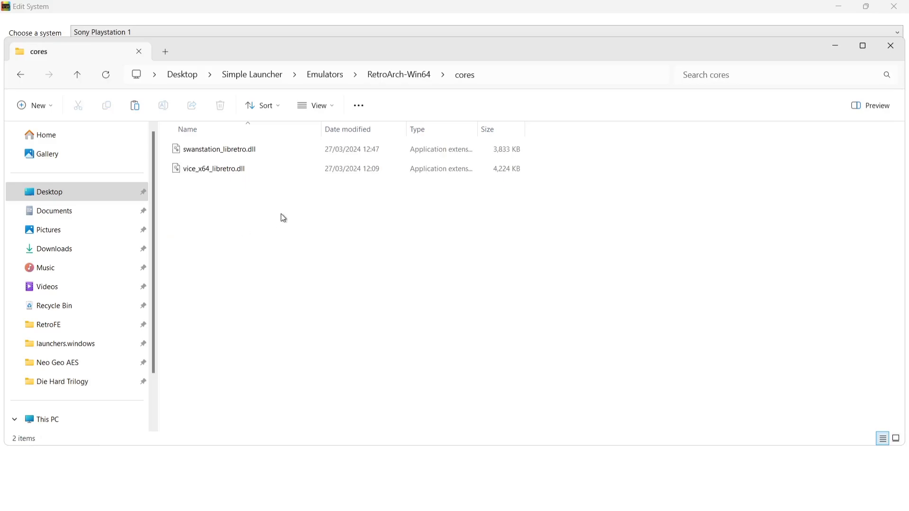
left_click(228, 155)
right_click(226, 152)
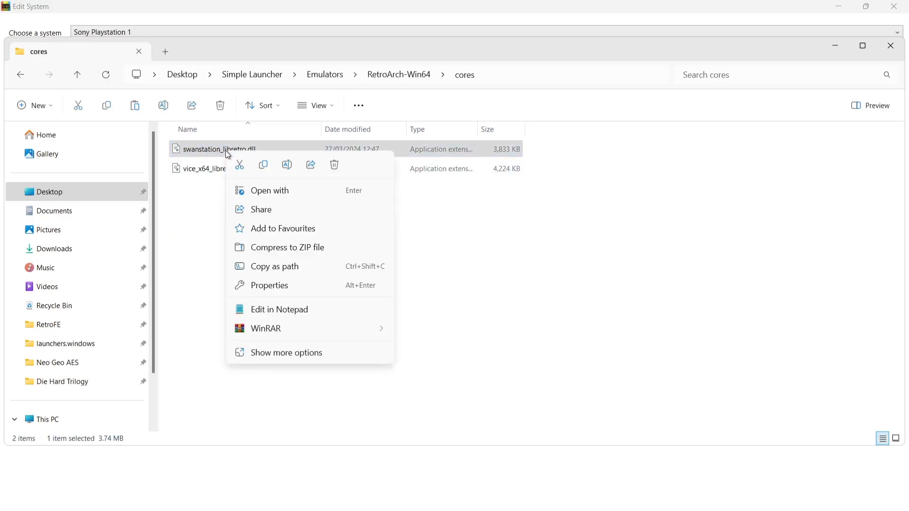
left_click(271, 267)
left_click(836, 47)
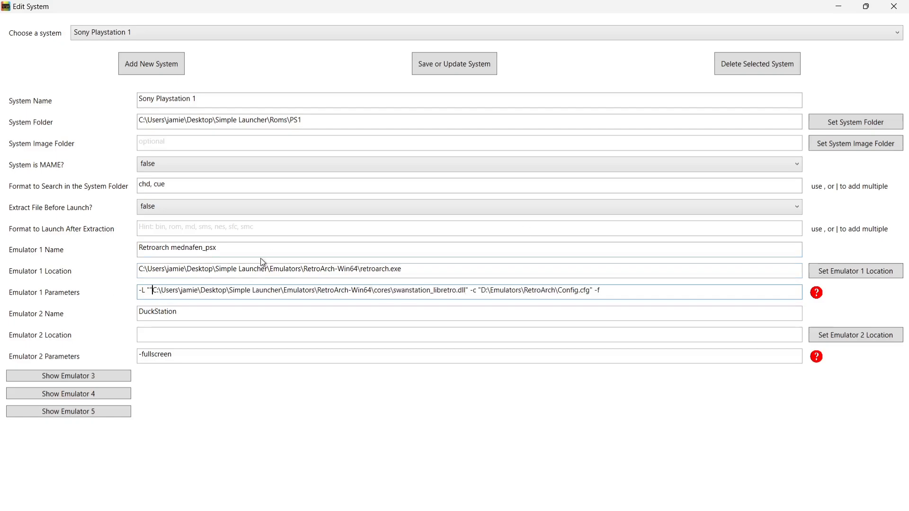
key("BackSpace")
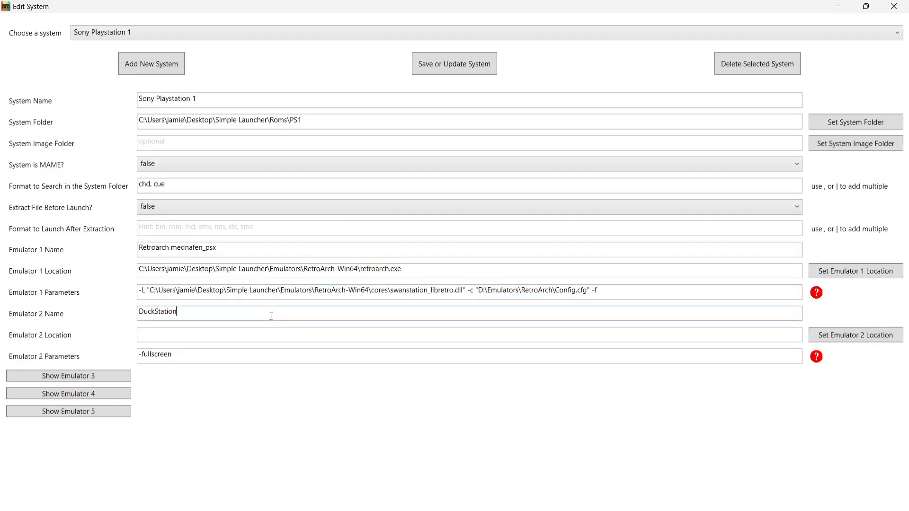
- Clear the Emulator 2 name and parameters and save the Sony Playstation 1 system
key("BackSpace")
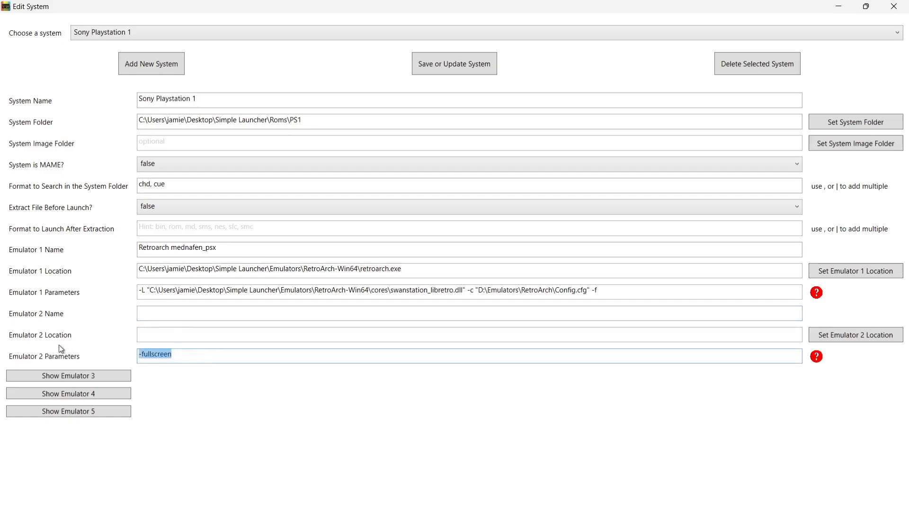
key("BackSpace")
left_click(436, 65)
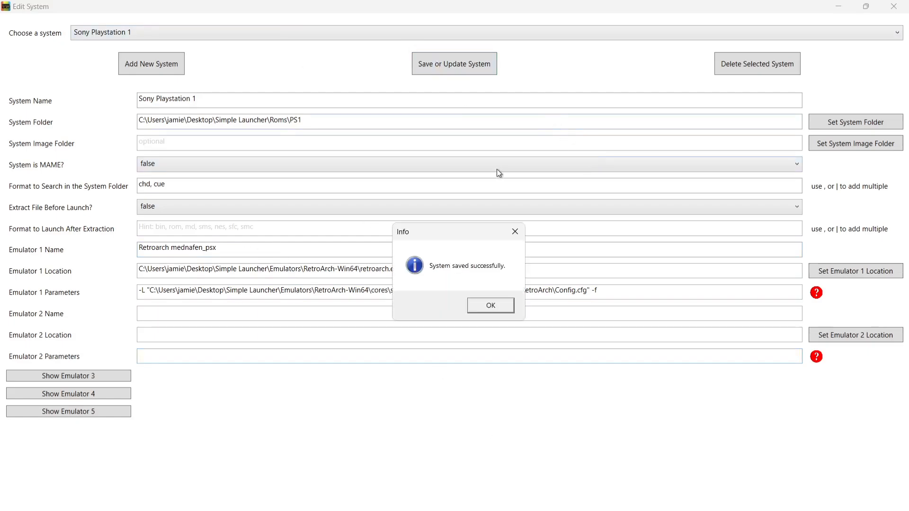
key("Return")
- Close the system editor and save a backup copy of the current configuration
left_click(905, 5)
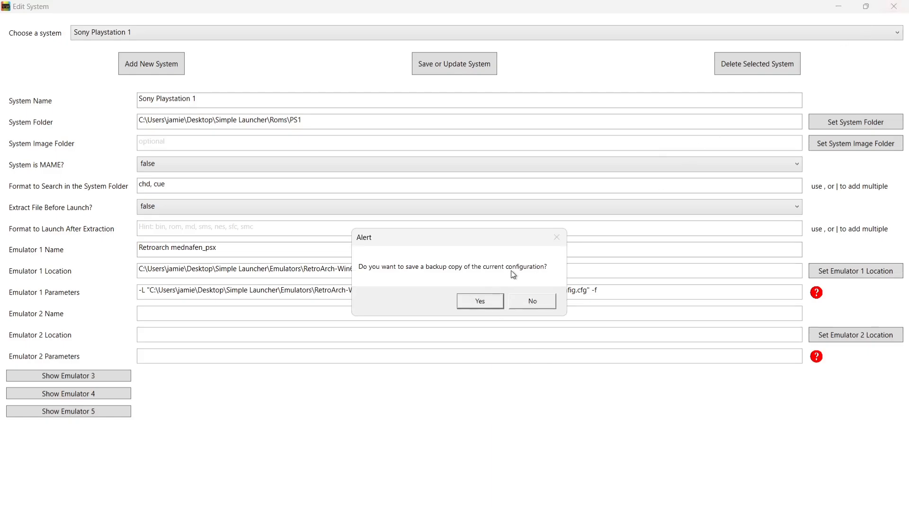
left_click(478, 301)
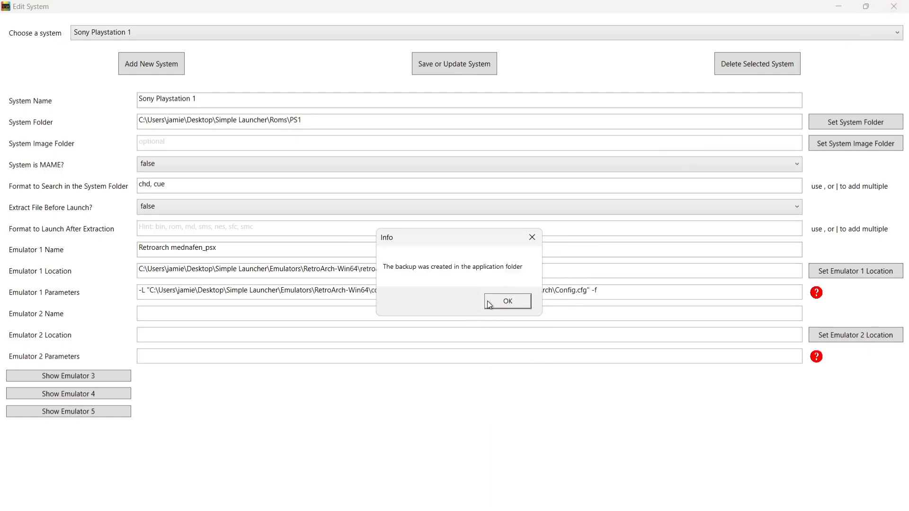
left_click(496, 298)
- Select Sony Playstation 1 as the system in the launcher's main window
left_click(352, 56)
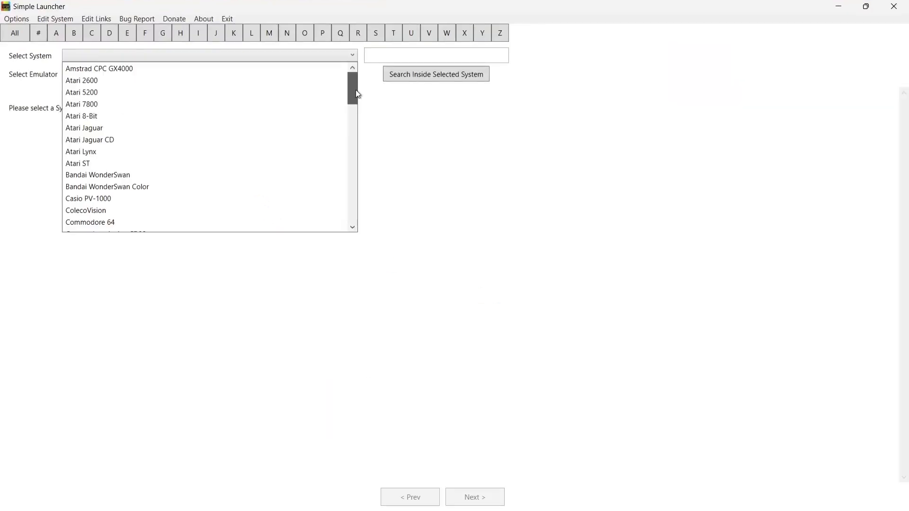
left_click_drag(355, 89, 368, 211)
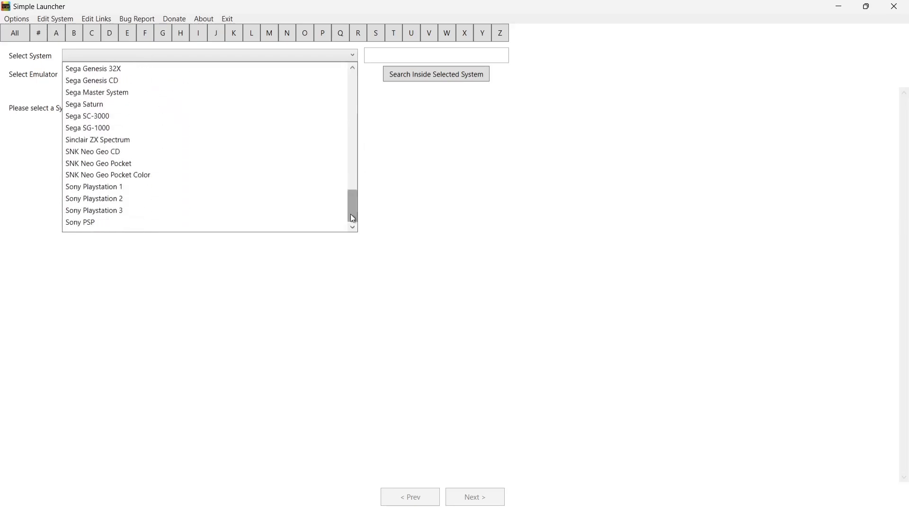
left_click(148, 185)
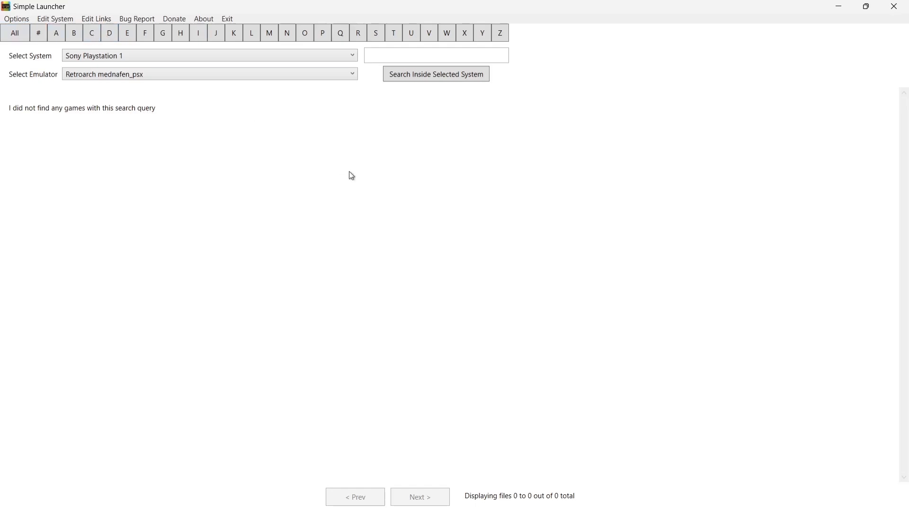
- Minimize the launcher and open the Die Hard Trilogy folder inside Simple Launcher's Roms\PS1 folder in File Explorer
left_click(848, 8)
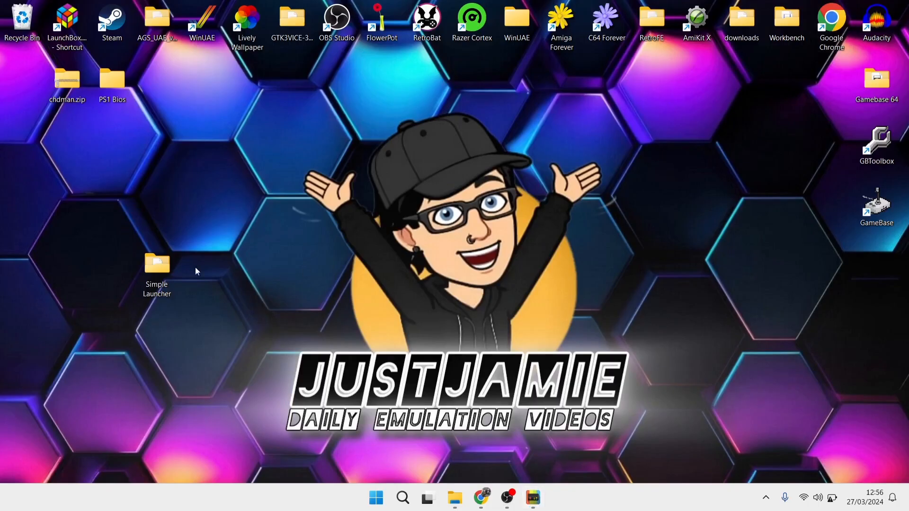
double_click(158, 265)
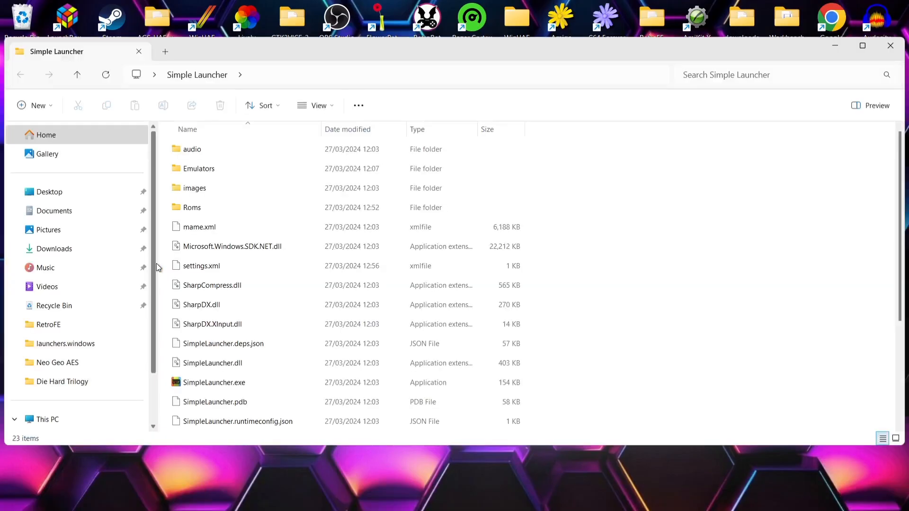
double_click(235, 209)
double_click(206, 190)
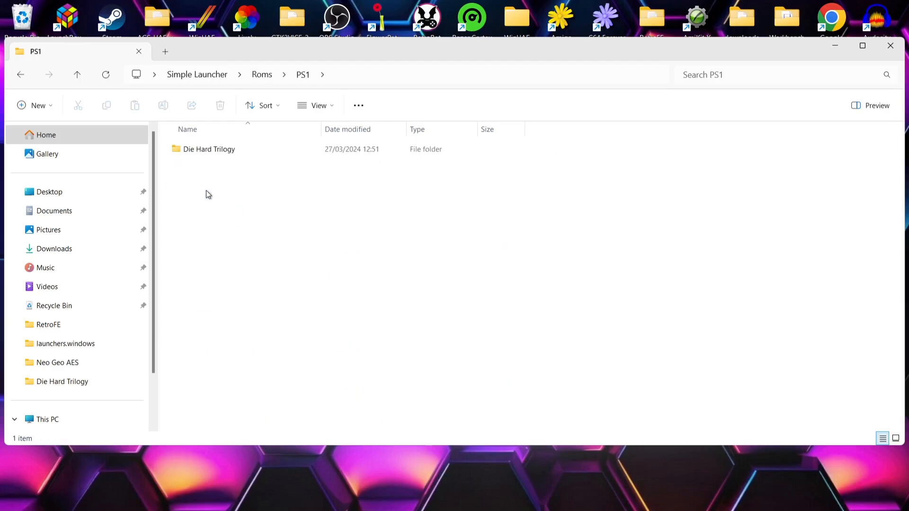
double_click(229, 151)
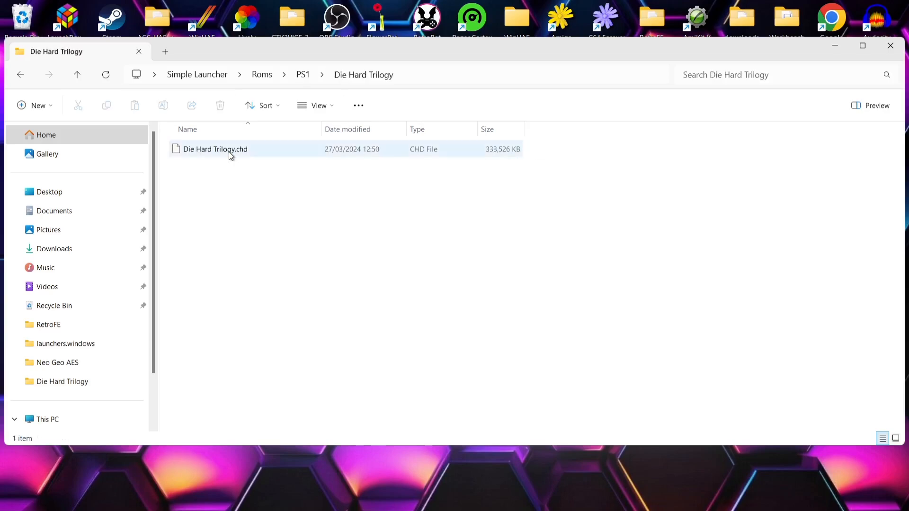
- Copy Die Hard Trilogy.chd directly into the PS1 folder and delete the Die Hard Trilogy subfolder
left_click(235, 150)
right_click(235, 151)
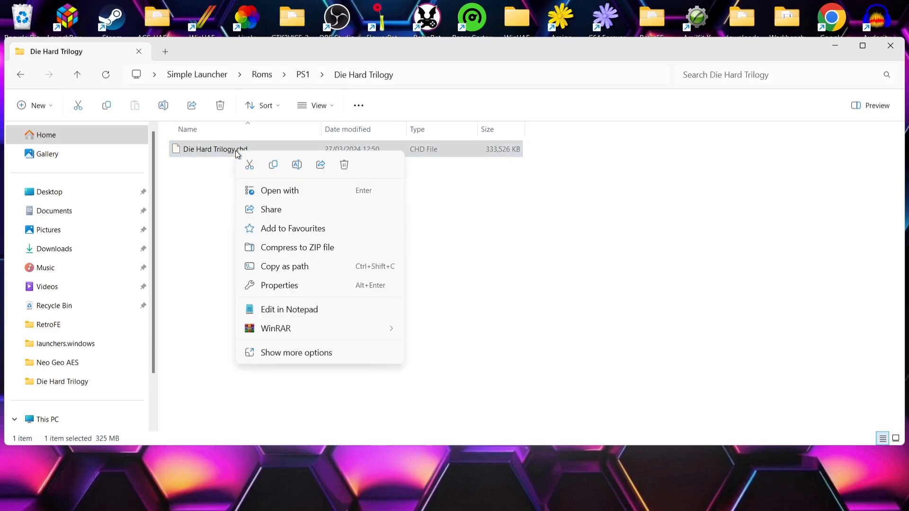
left_click(273, 166)
left_click(24, 77)
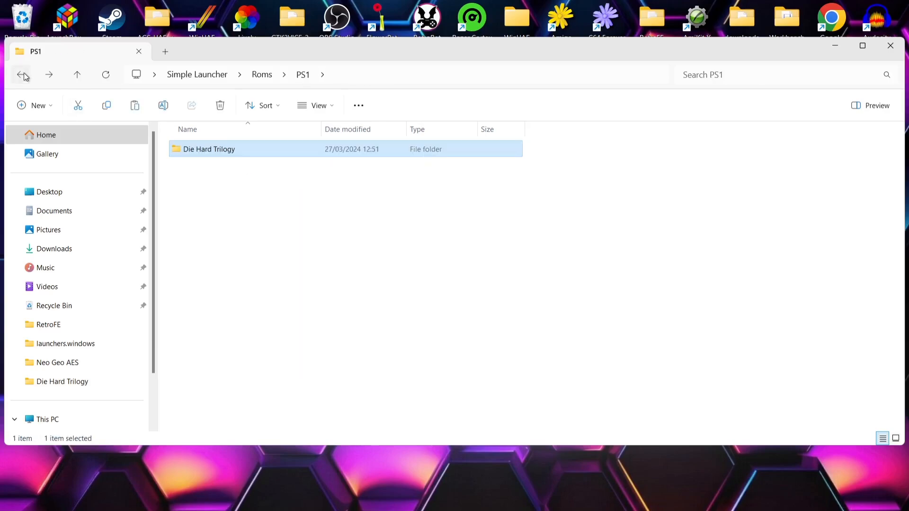
right_click(231, 281)
left_click(246, 295)
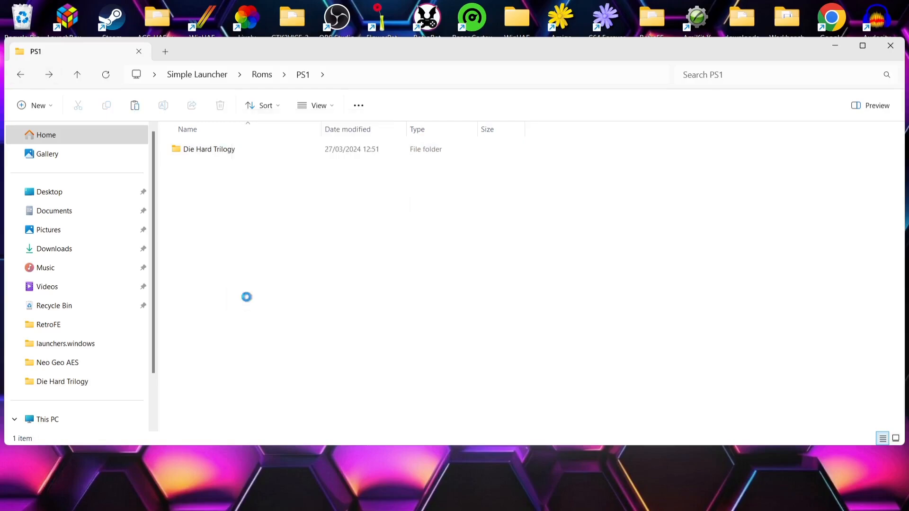
left_click(205, 149)
left_click(221, 105)
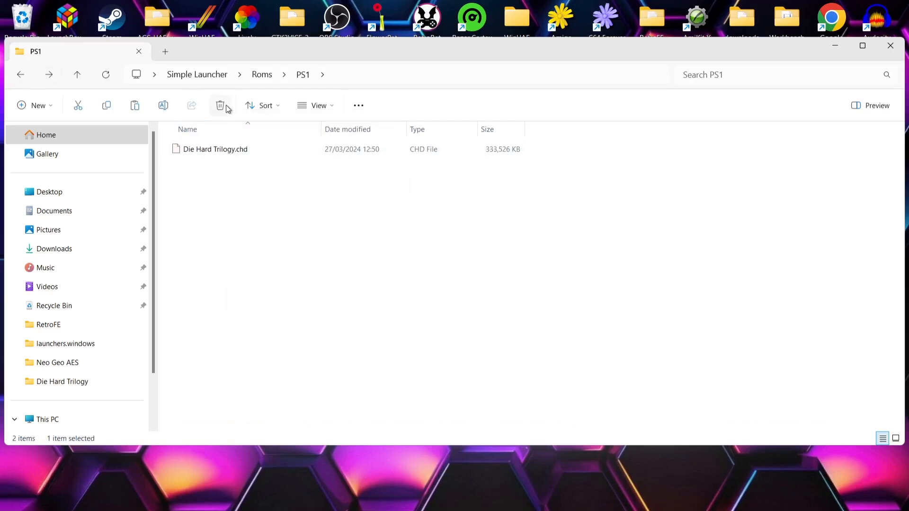
- Switch back to Simple Launcher and list the Sony Playstation 1 games starting with D
left_click(535, 501)
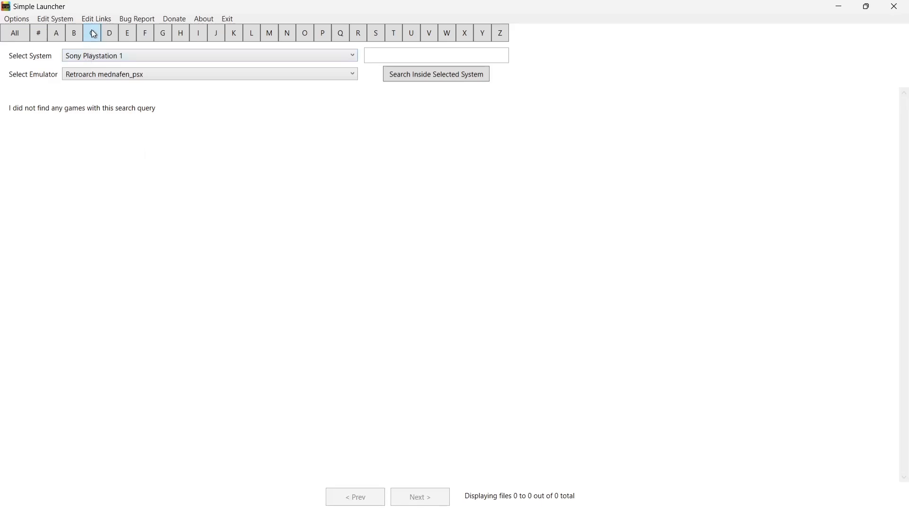
left_click(117, 37)
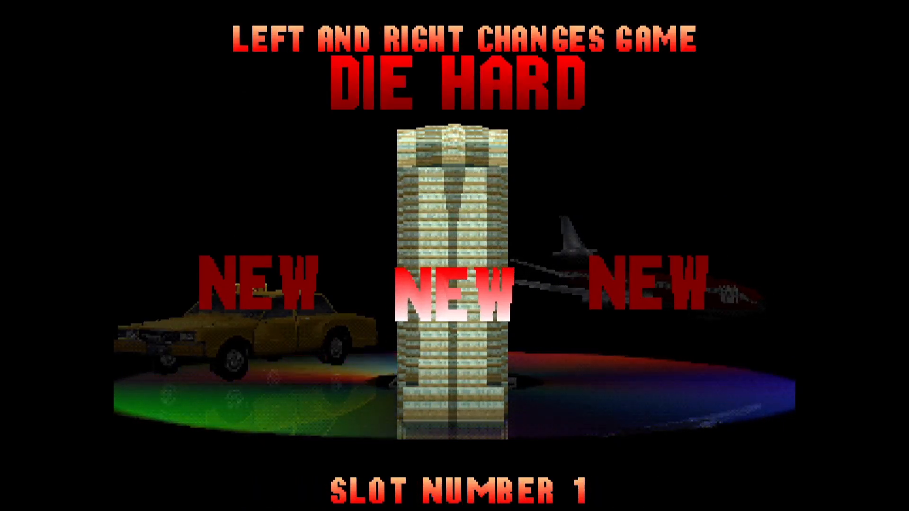
key("Return")
key("Return")
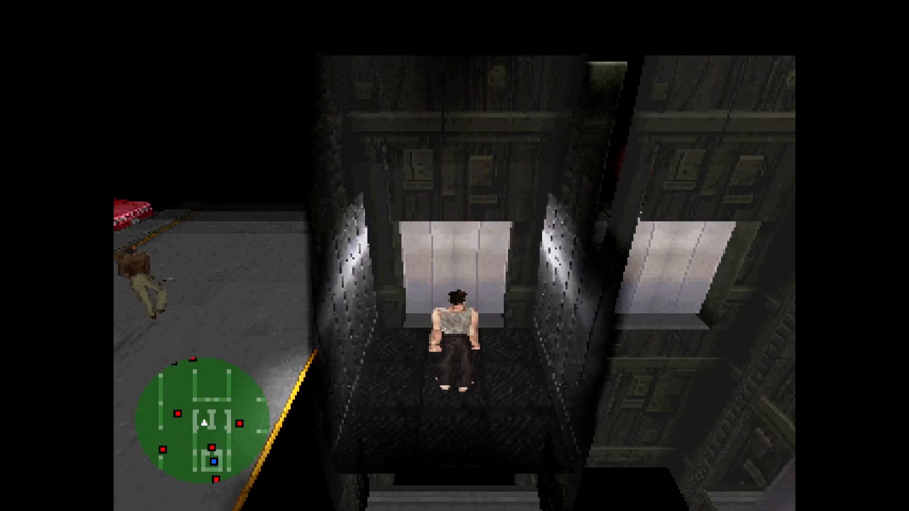
key("Up")
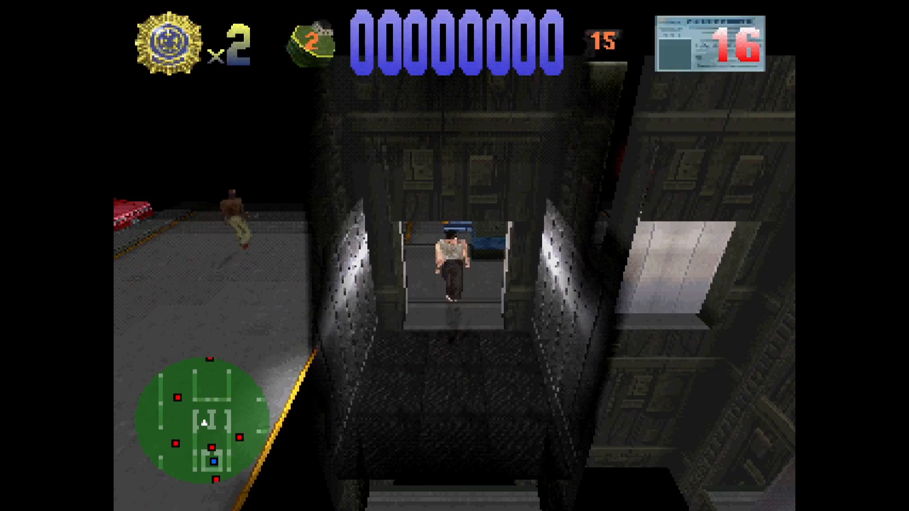
key("Right")
key("x")
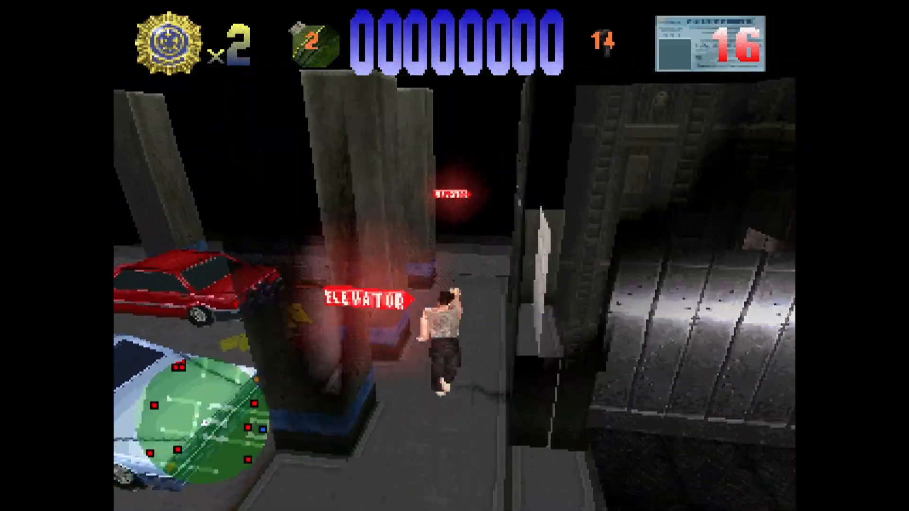
key("Left")
key("x")
key("x")
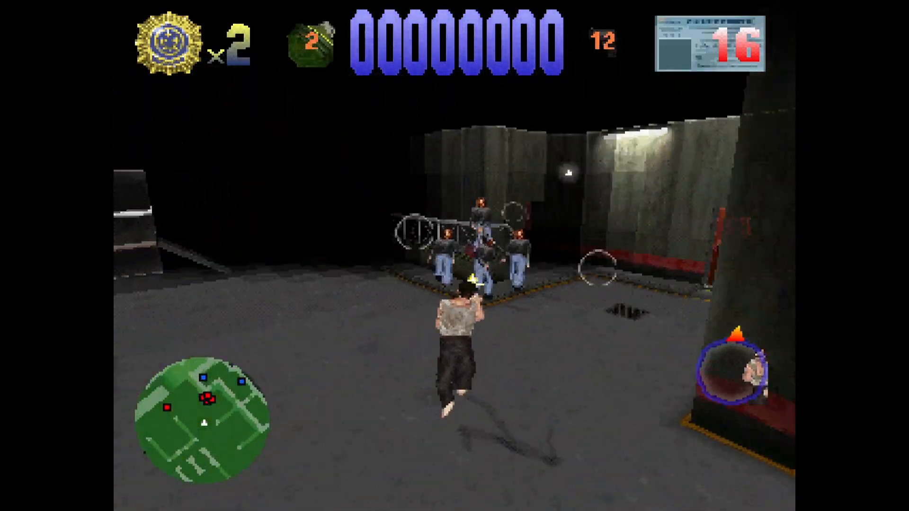
key("x")
key("x")
key("x")
key("x")
key("x")
key("x")
key("x")
key("x")
key("x")
key("x")
key("x")
key("x")
key("Right")
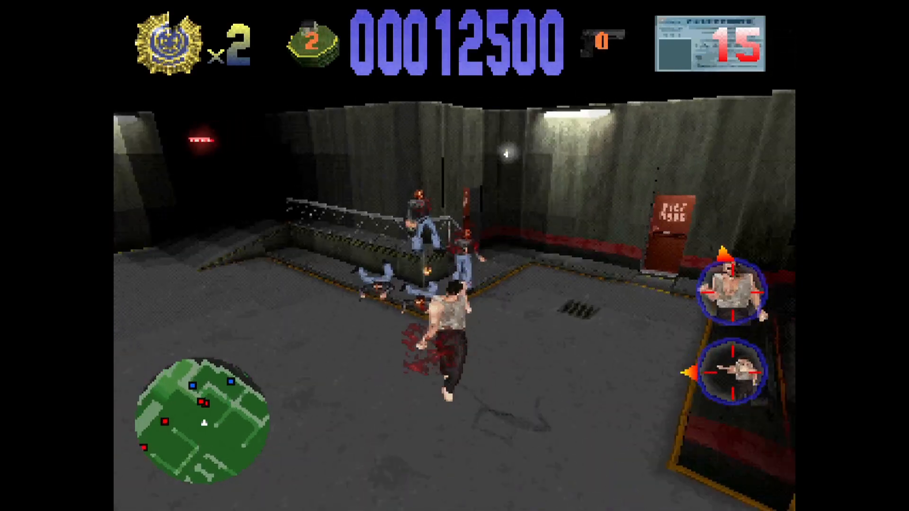
key("Left")
key("x")
key("x")
key("x")
key("x")
key("x")
key("x")
key("x")
key("Right")
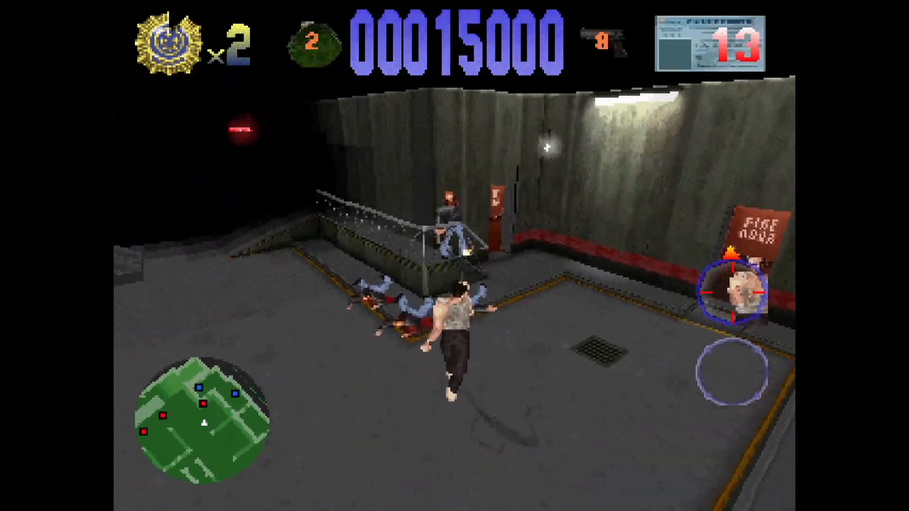
key("Up")
key("x")
key("x")
key("x")
key("x")
key("Right")
key("Left")
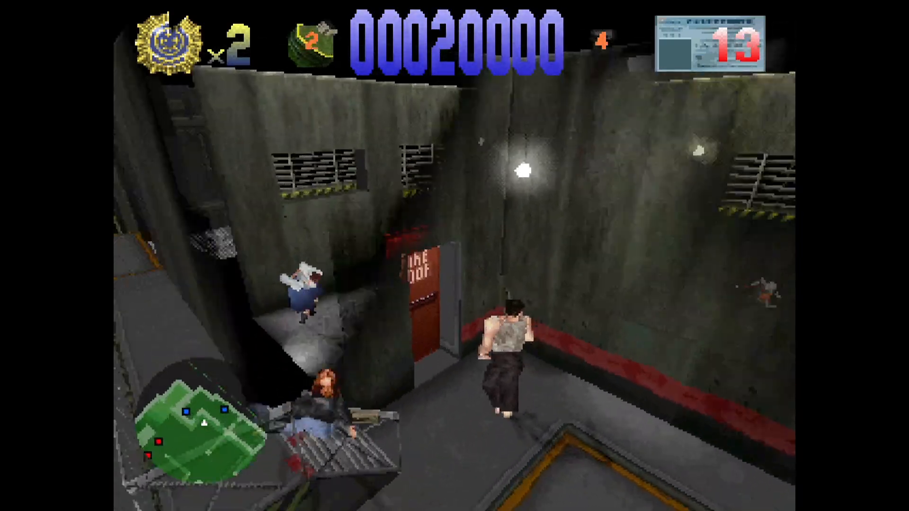
key("Left")
key("Up")
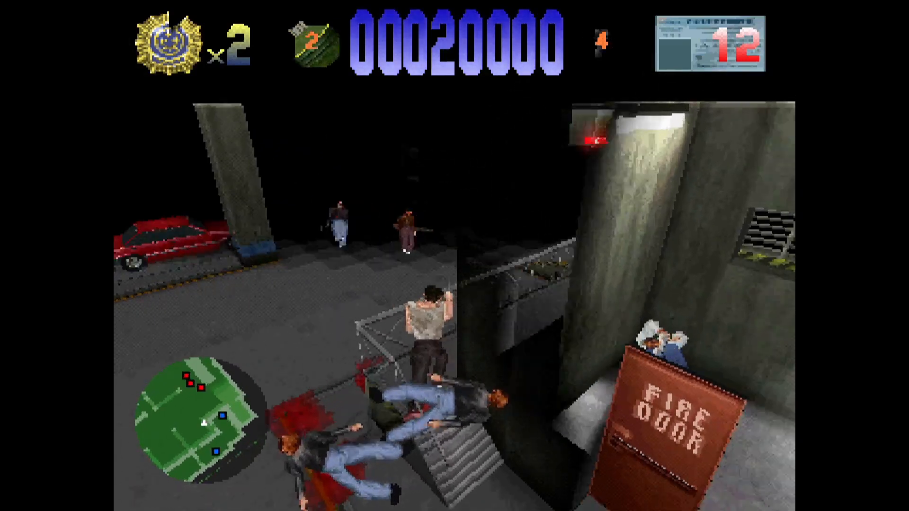
key("Right")
key("Up")
key("Left")
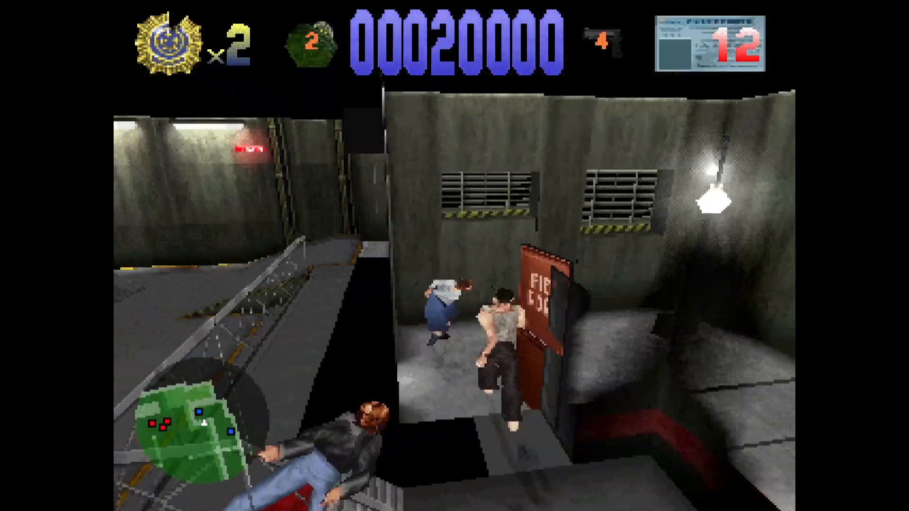
key("Up")
key("Right")
key("Up")
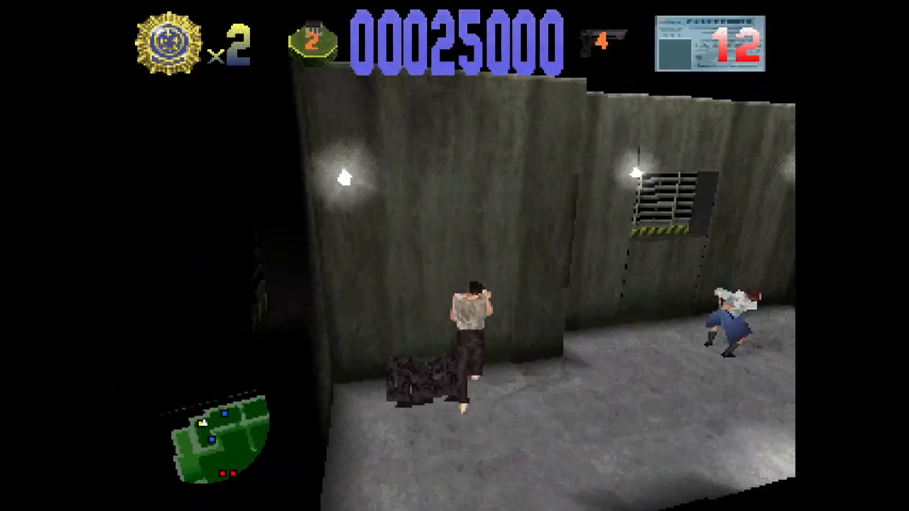
key("Right")
key("Up")
key("Left")
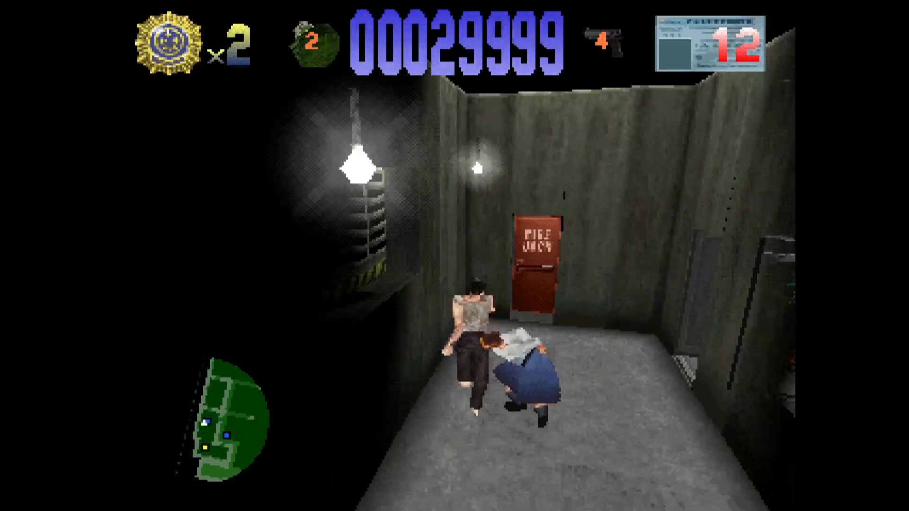
key("Up")
key("Right")
key("Left")
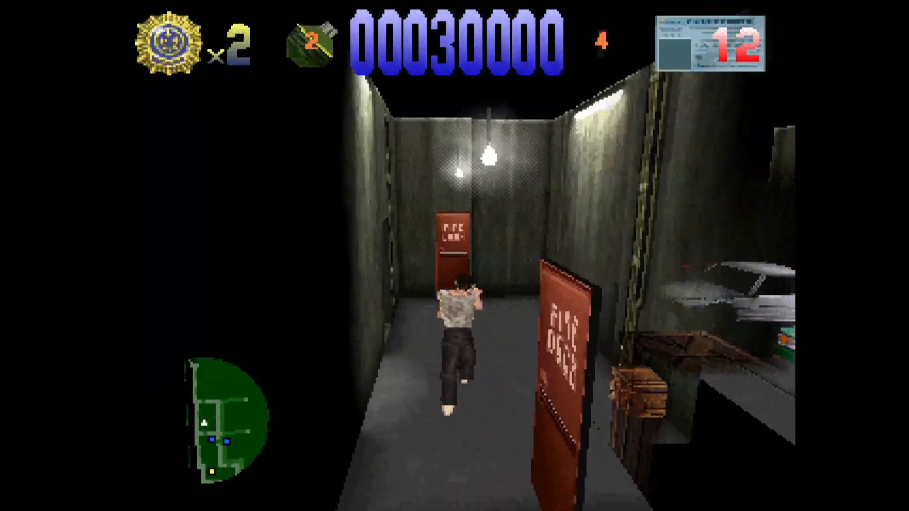
key("Up")
key("Left")
key("Right")
key("Left")
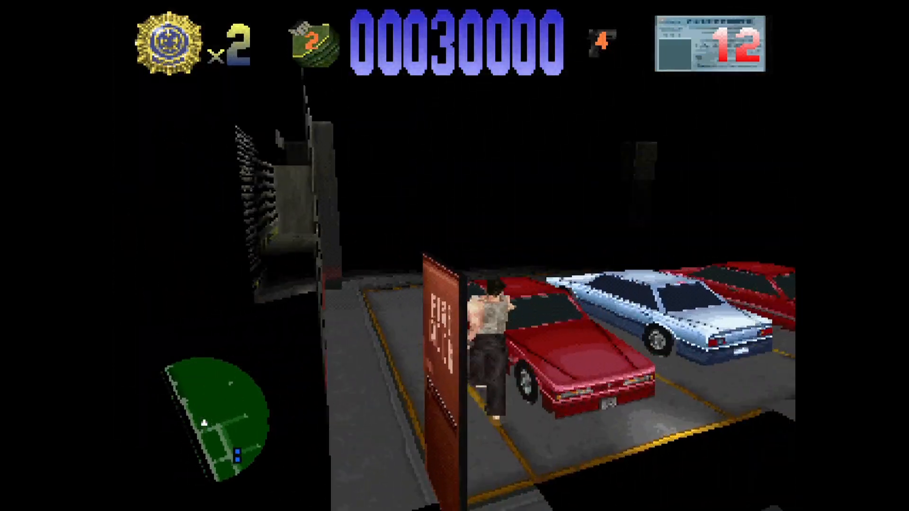
key("Up")
key("Left")
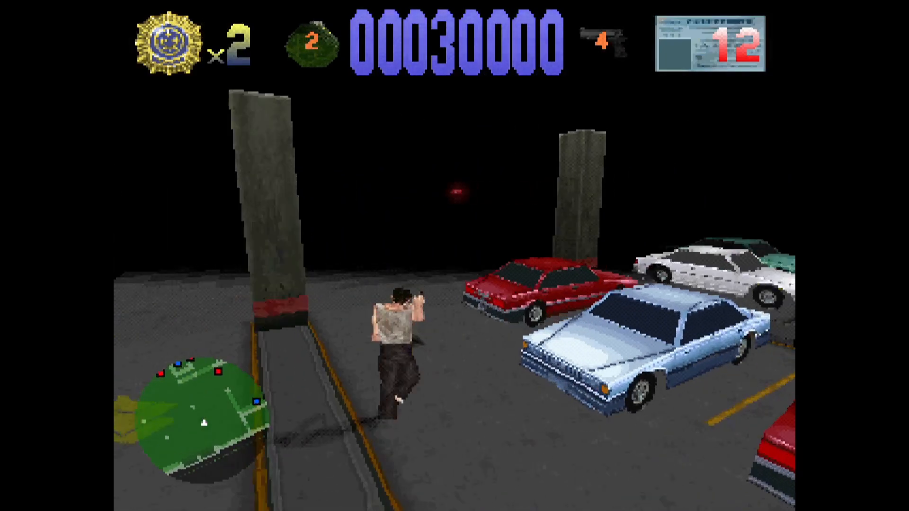
key("Up")
key("Right")
key("Left")
key("x")
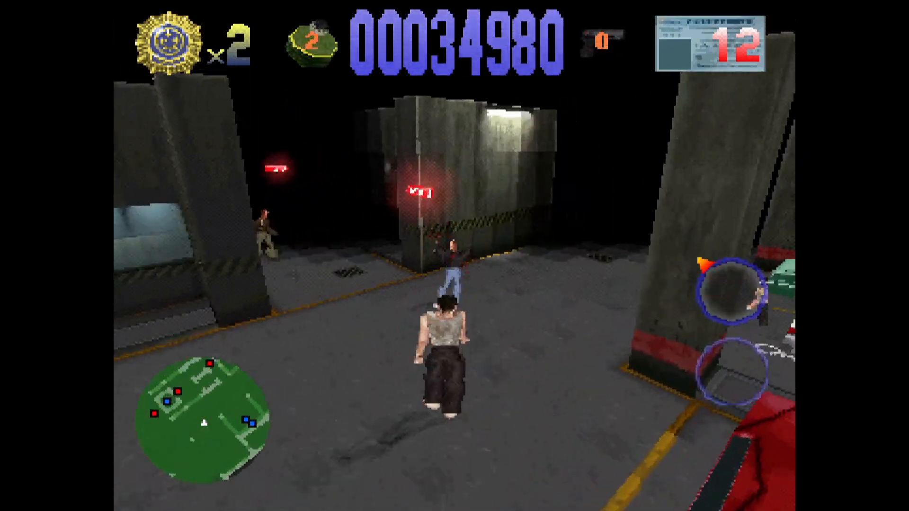
key("Up")
key("Left")
key("x")
key("Left")
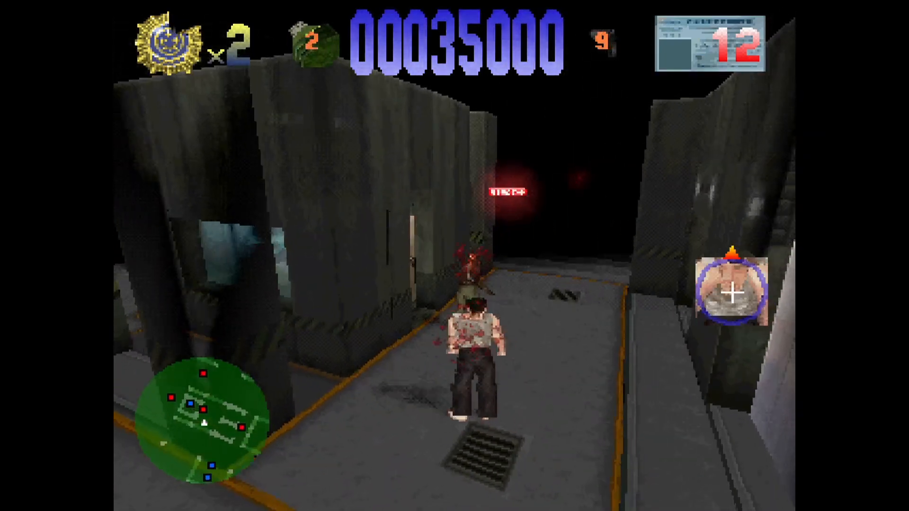
key("x")
key("Up")
key("Right")
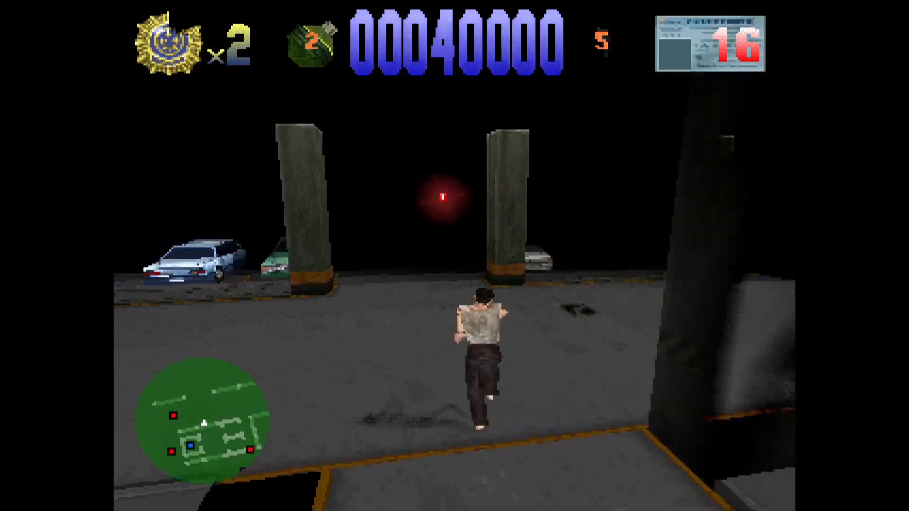
key("Left")
key("x")
key("Left")
key("Up")
key("x")
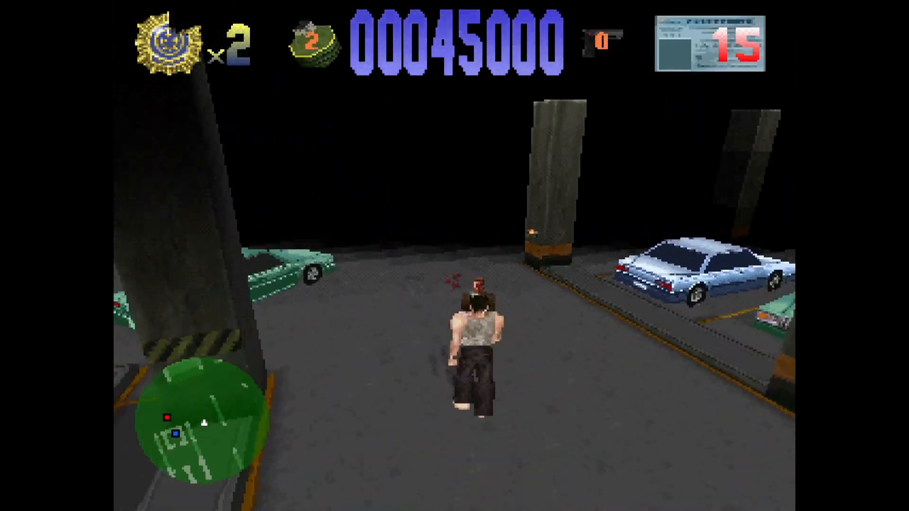
key("Up")
key("Left")
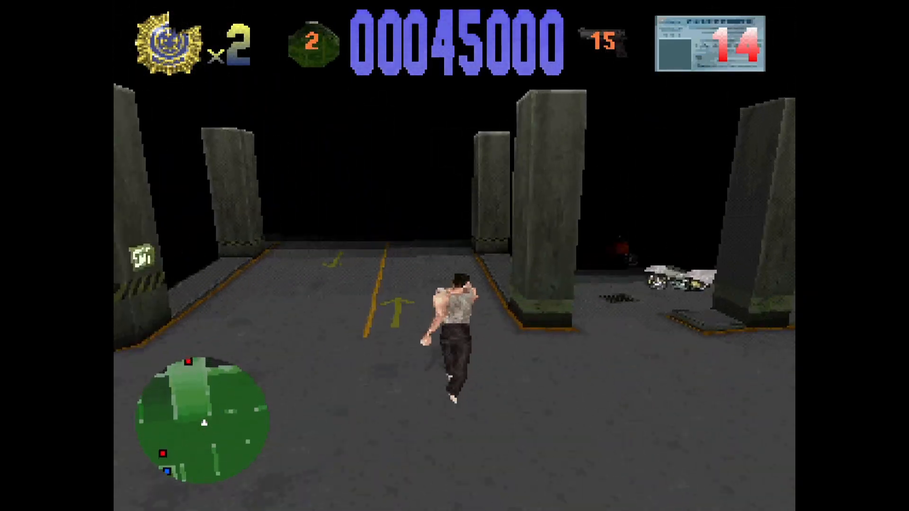
key("Up")
key("Right")
key("x")
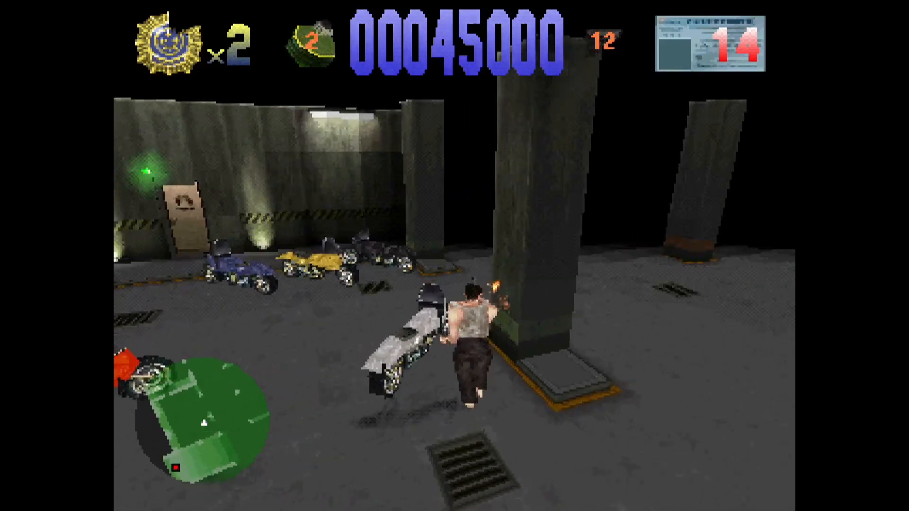
key("Down")
key("x")
key("Left")
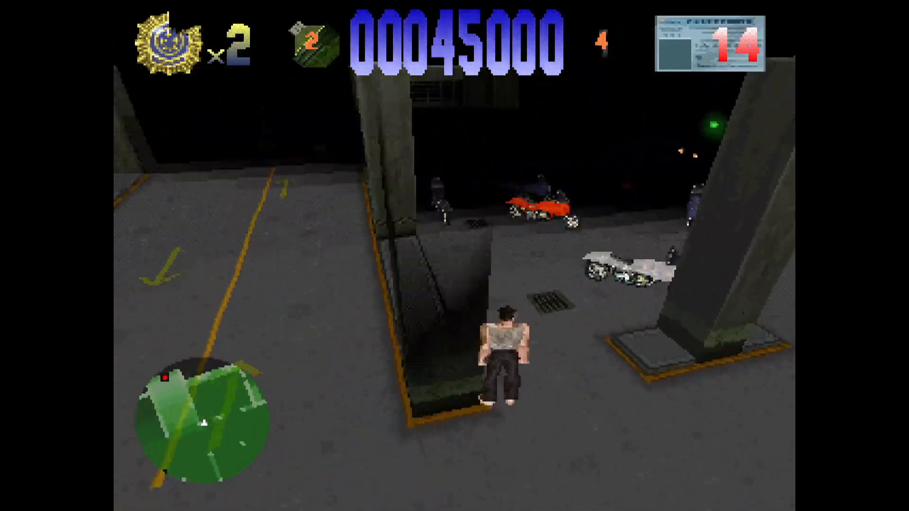
key("Up")
key("Up")
key("Left")
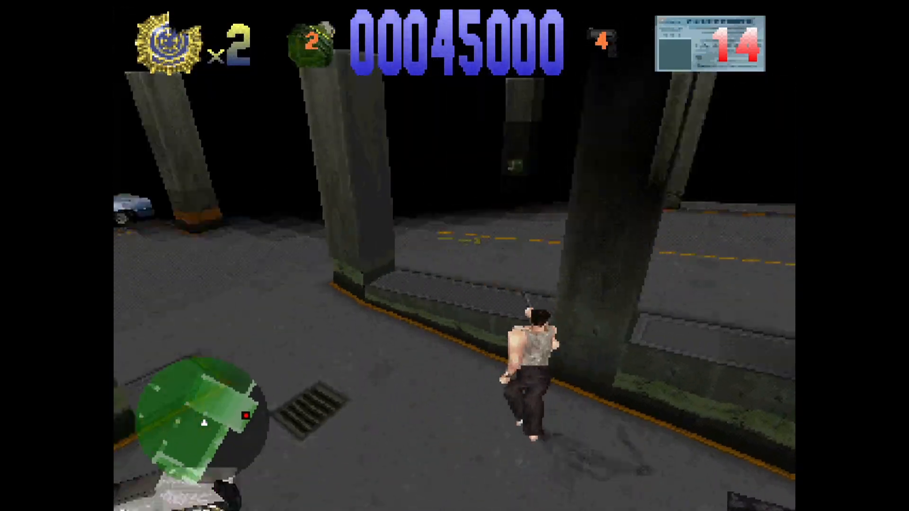
key("Up")
key("Right")
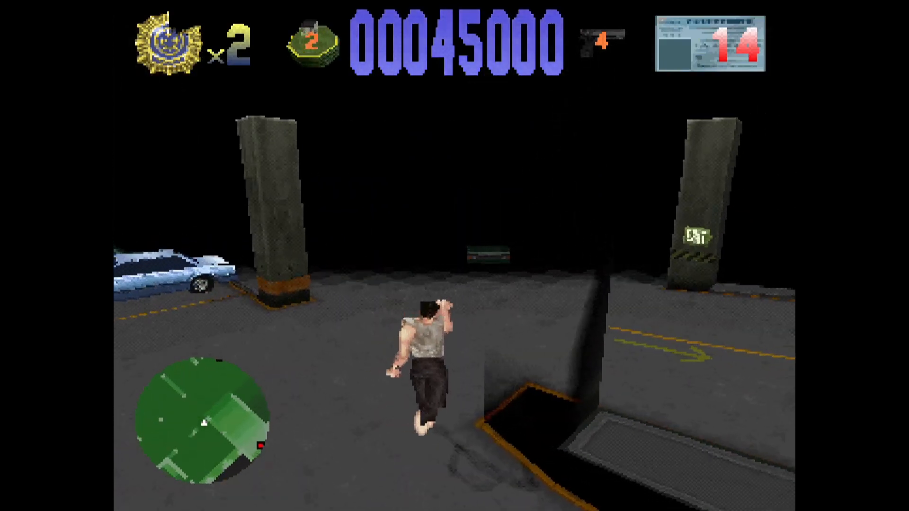
- Open RetroArch's menu from the running game and go to the video scaling settings
key("F1")
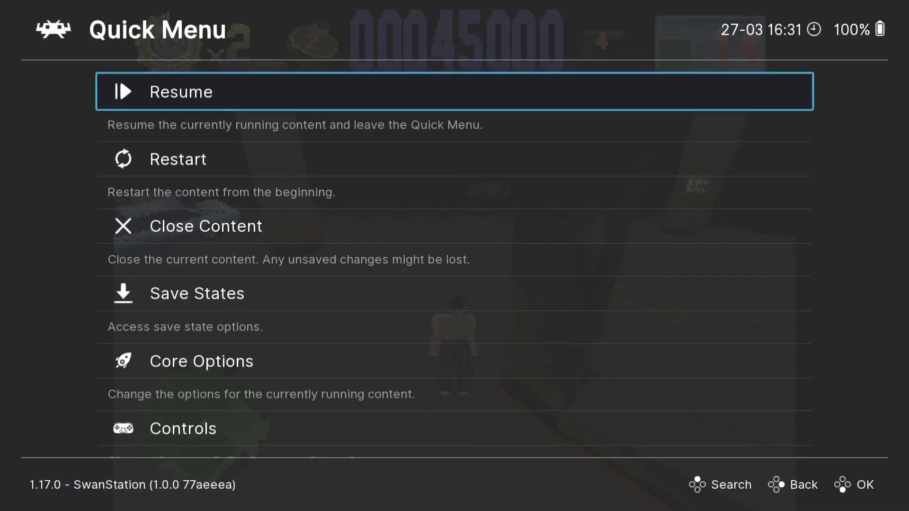
key("BackSpace")
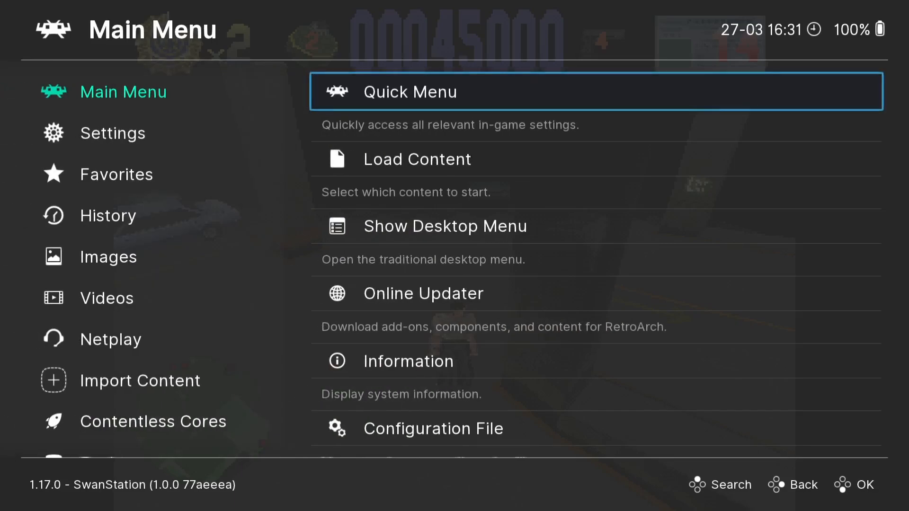
key("Left")
key("Down")
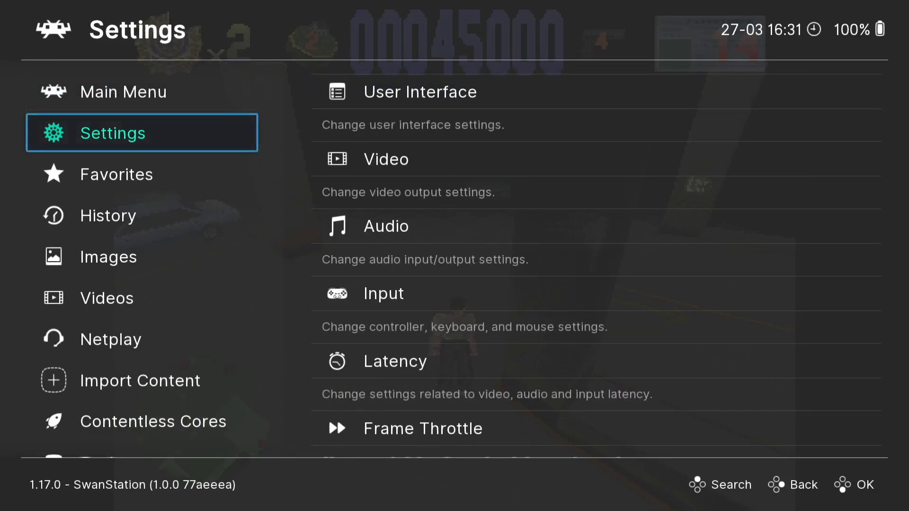
key("Right")
key("Down")
key("Return")
key("Down")
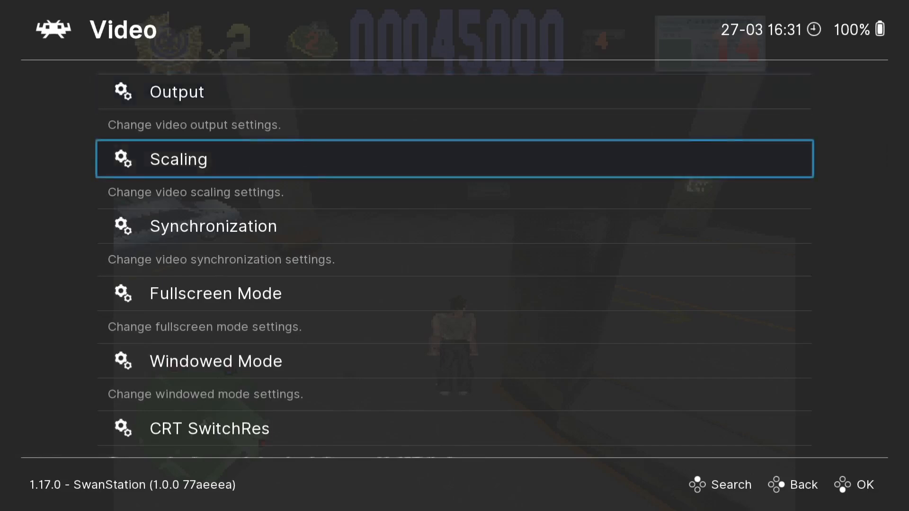
key("Return")
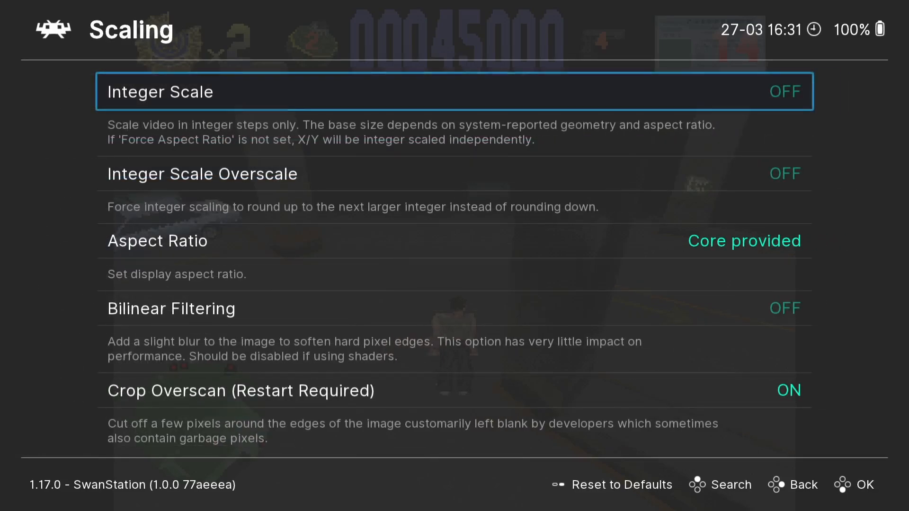
- Set the aspect ratio to Full and turn on bilinear filtering in the scaling settings
key("Down")
key("Down")
key("Return")
key("Down")
key("Down")
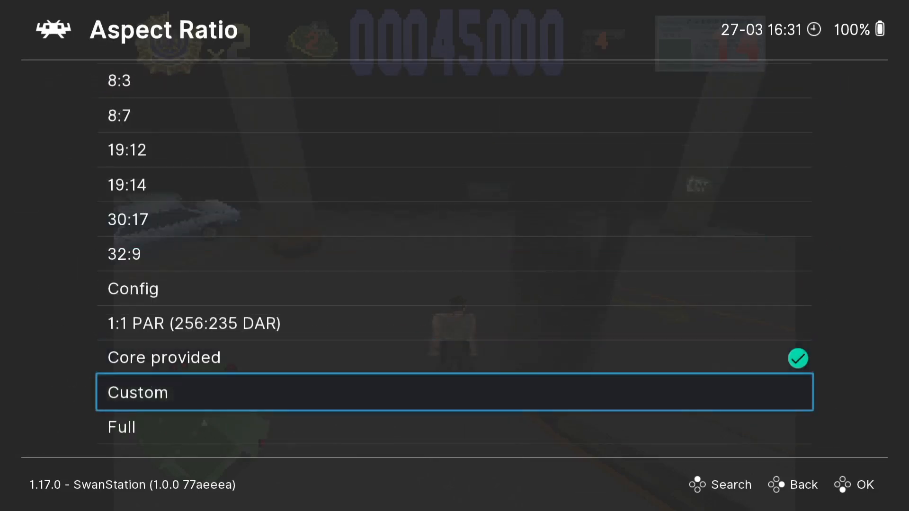
key("Return")
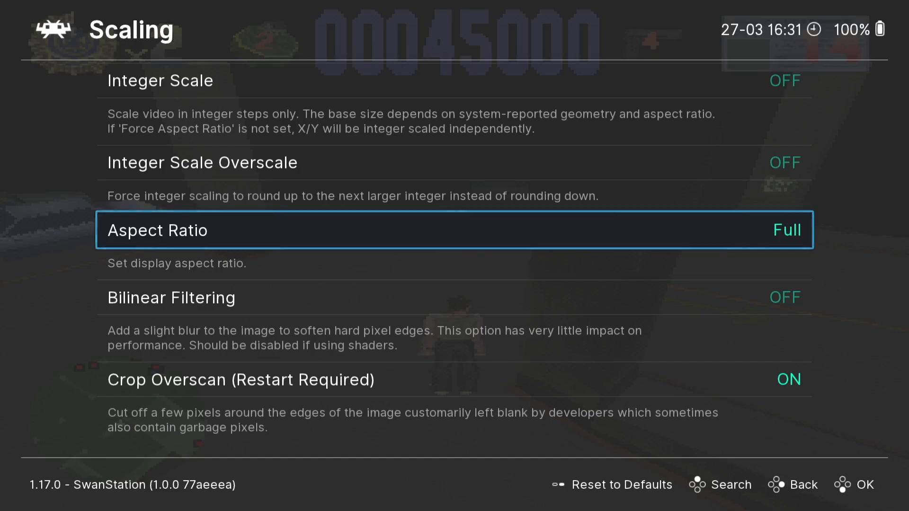
key("Down")
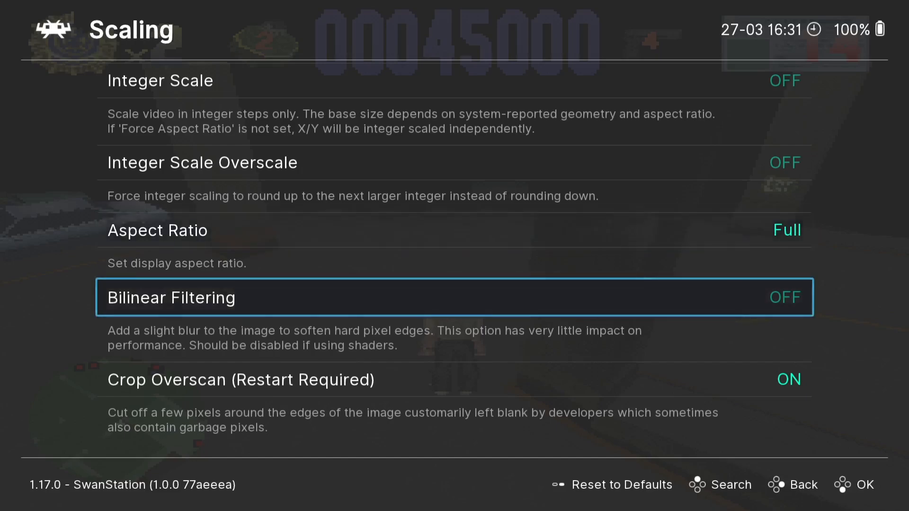
key("Return")
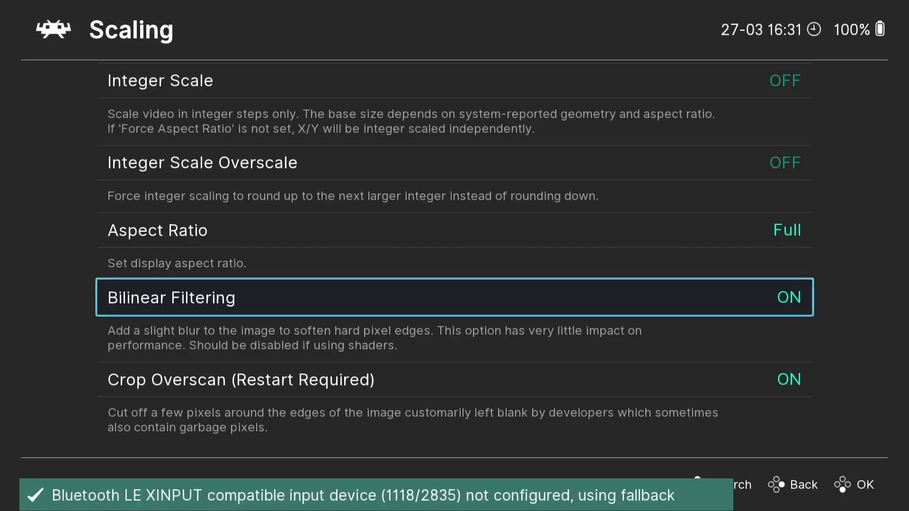
- Resume the game and play on in the parking garage to check the full-screen, filtered picture
key("BackSpace")
key("BackSpace")
key("BackSpace")
key("Right")
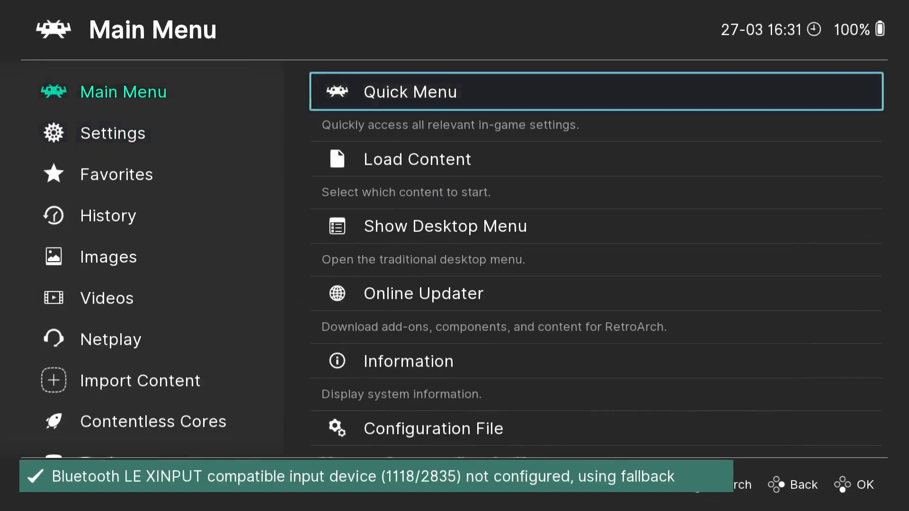
key("Return")
key("Return")
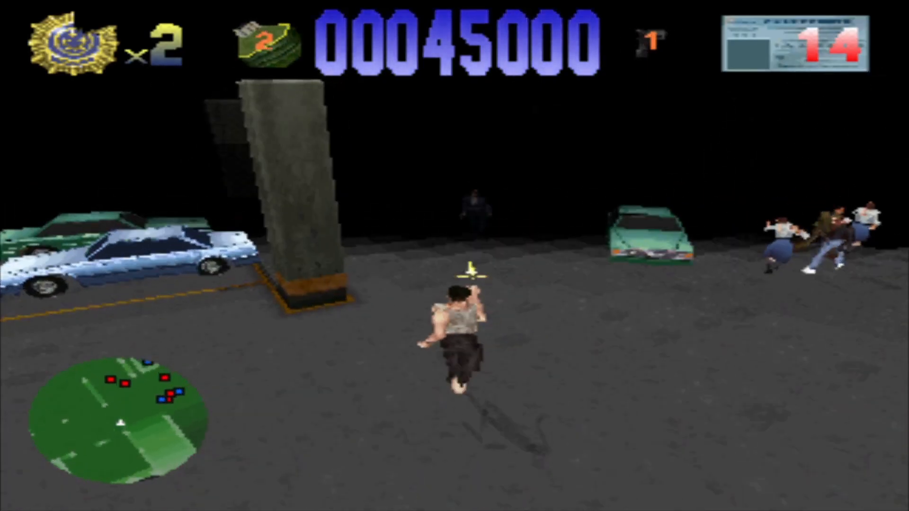
key("Up")
key("Right")
key("z")
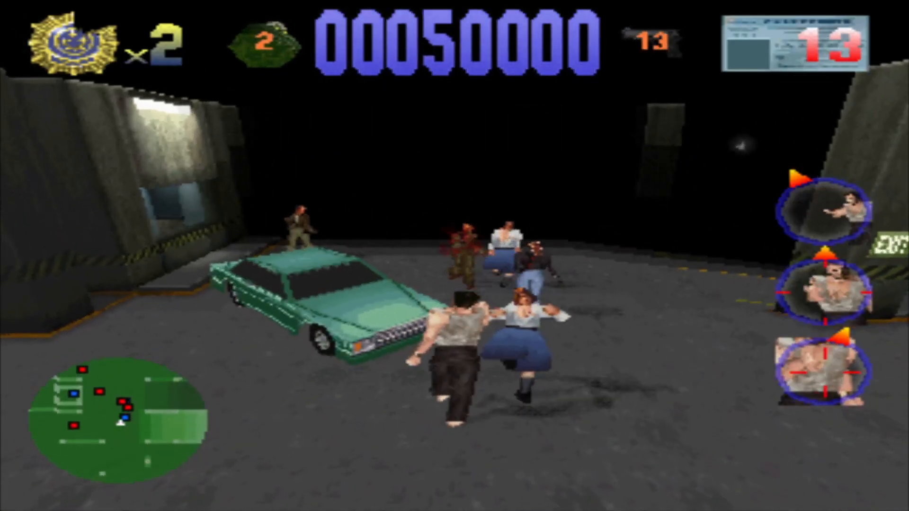
key("Left")
key("z")
key("Up")
key("z")
key("z")
key("z")
key("z")
key("z")
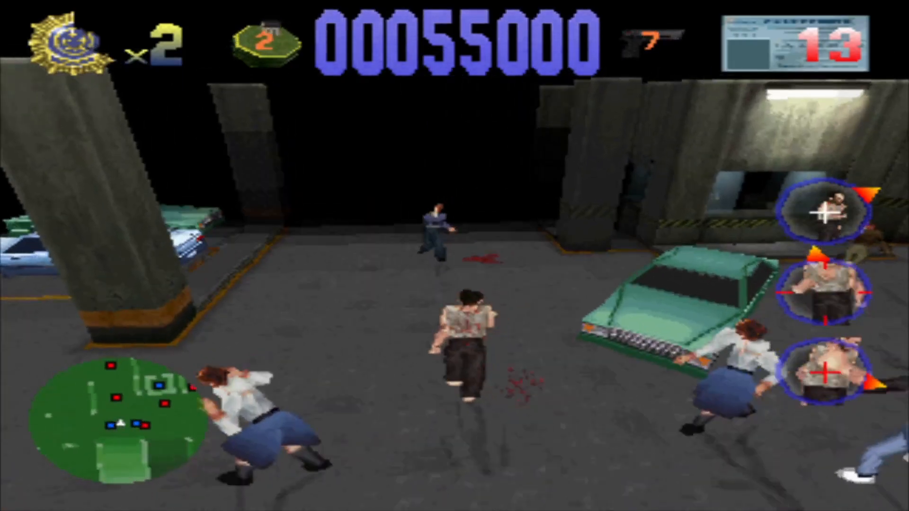
key("Up")
key("z")
key("z")
key("z")
key("z")
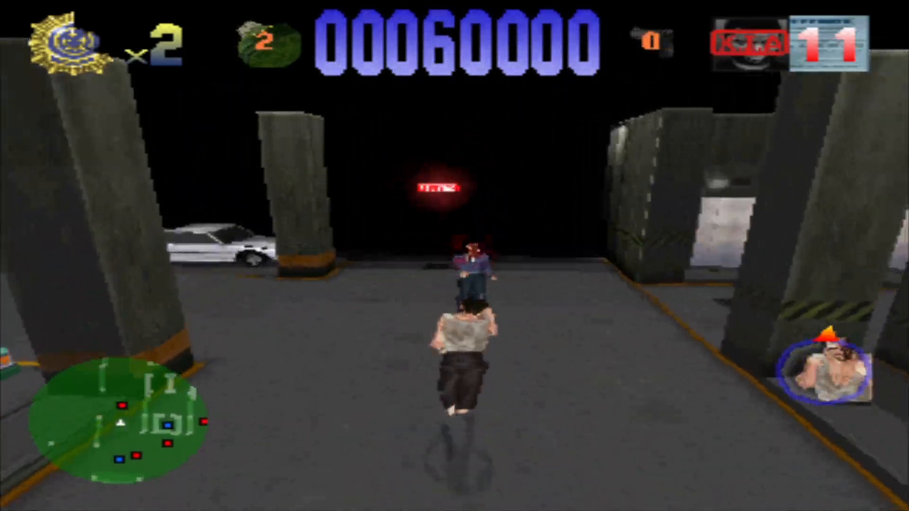
key("Up")
key("Left")
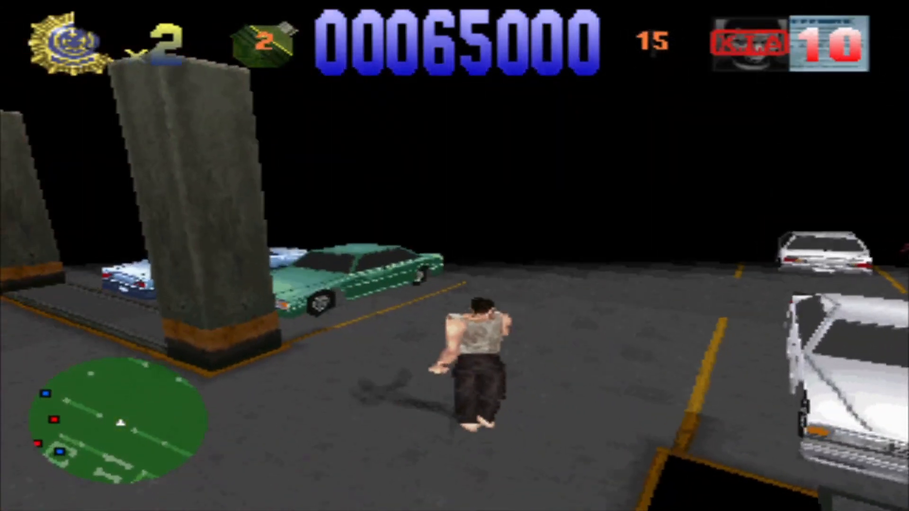
- Open RetroArch's video settings from the running game and bring up the list of video filters
key("F1")
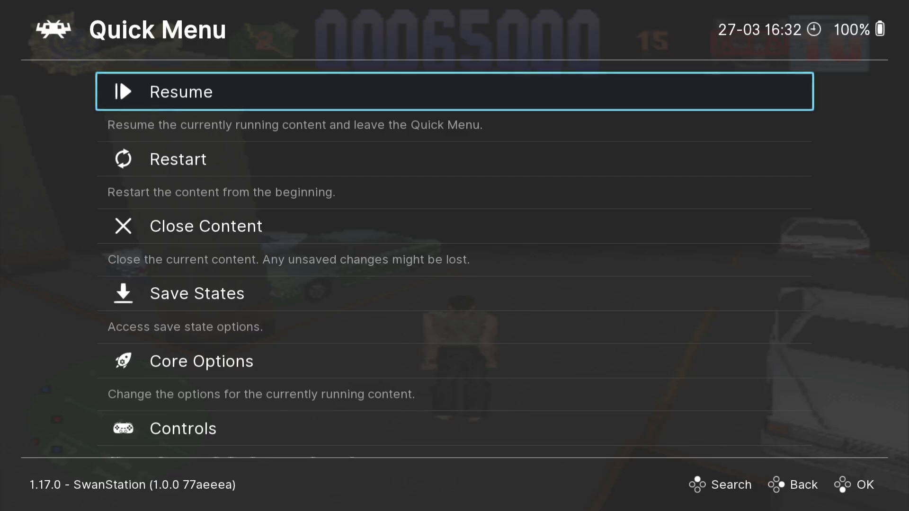
key("BackSpace")
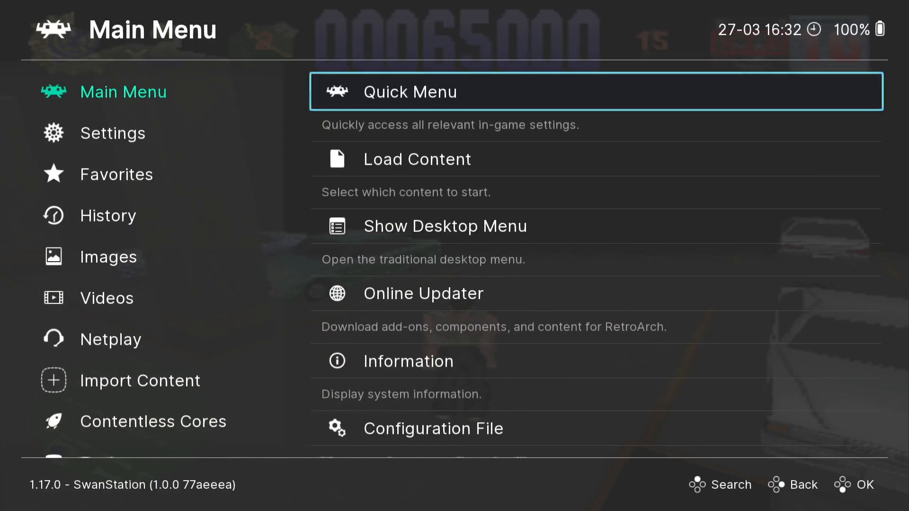
key("Left")
key("Down")
key("Right")
key("Down")
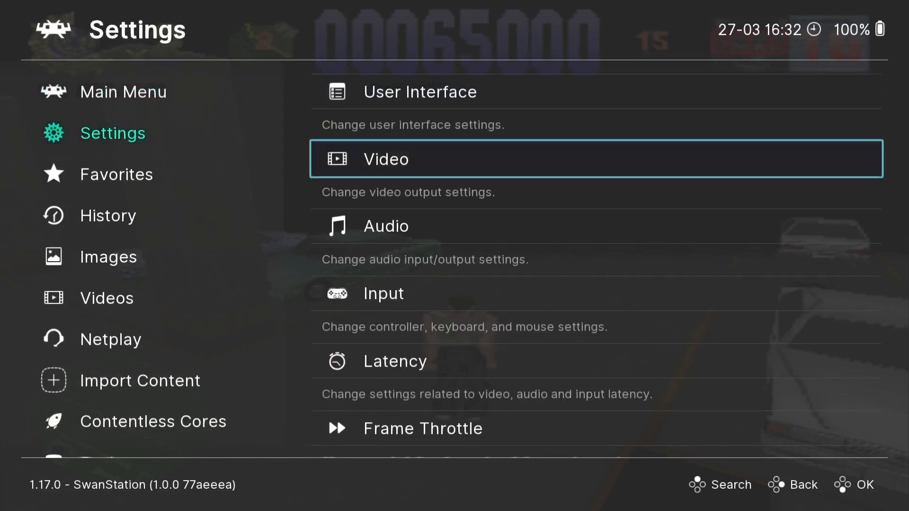
key("Return")
key("Down")
key("Down")
key("Down")
key("Down")
key("Down")
key("Down")
key("Down")
key("Down")
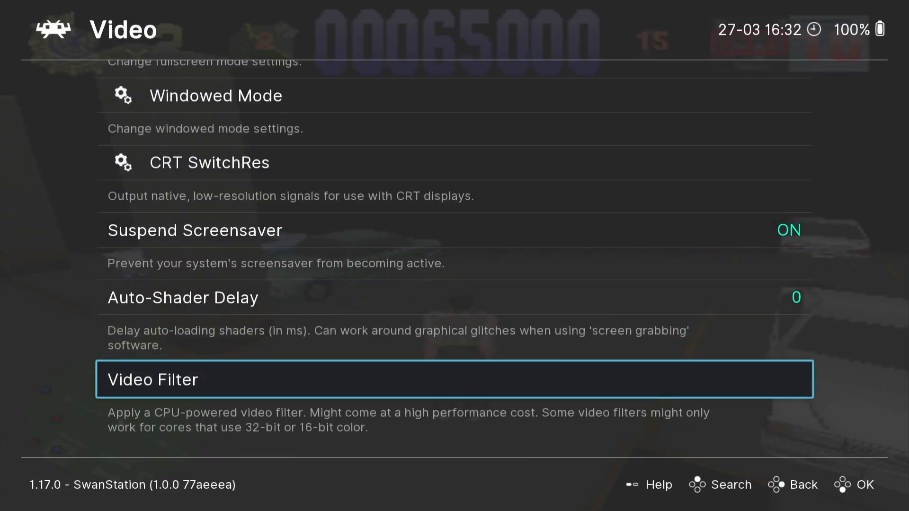
key("Return")
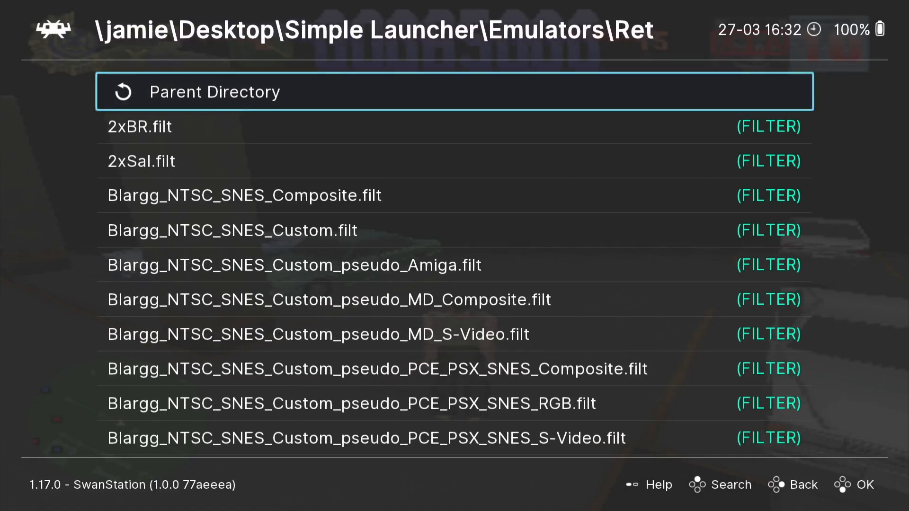
- Apply the Scanline2x video filter
key("Down")
key("Down")
key("Down")
key("Down")
key("Down")
key("Down")
key("Down")
key("Down")
key("Down")
key("Down")
key("Down")
key("Down")
key("Down")
key("Down")
key("Down")
key("Down")
key("Down")
key("Down")
key("Down")
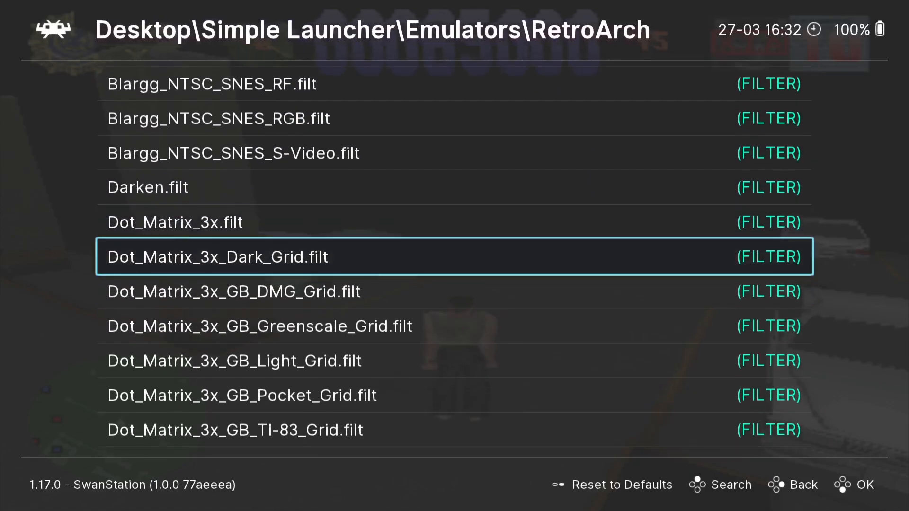
key("Down")
key("Down")
key("Down")
key("Down")
key("Down")
key("Down")
key("Down")
key("Down")
key("Down")
key("Down")
key("Down")
key("Down")
key("Down")
key("Down")
key("Down")
key("Down")
key("Down")
key("Down")
key("Down")
key("Down")
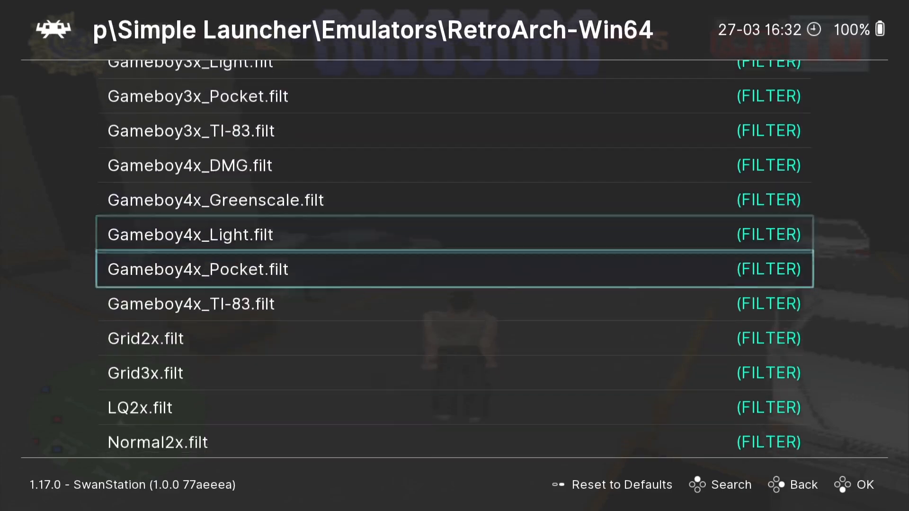
key("Down")
key("Down")
key("Down")
key("Down")
key("Down")
key("Down")
key("Down")
key("Down")
key("Down")
key("Down")
key("Down")
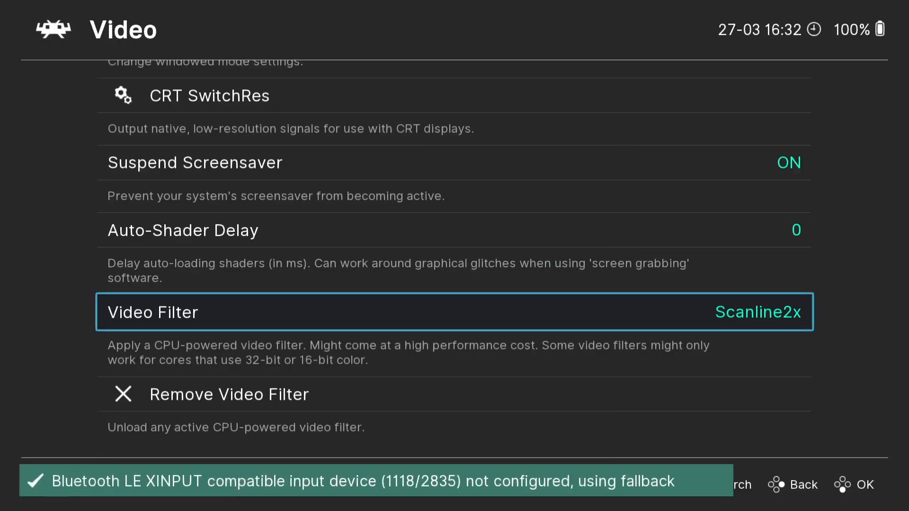
- Resume the game and play on briefly to check the picture with the scanline filter
key("BackSpace")
key("BackSpace")
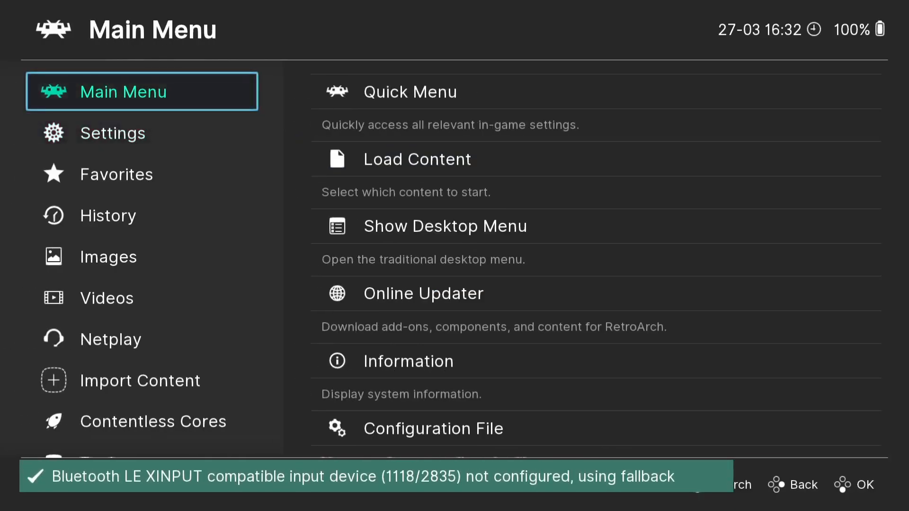
key("Return")
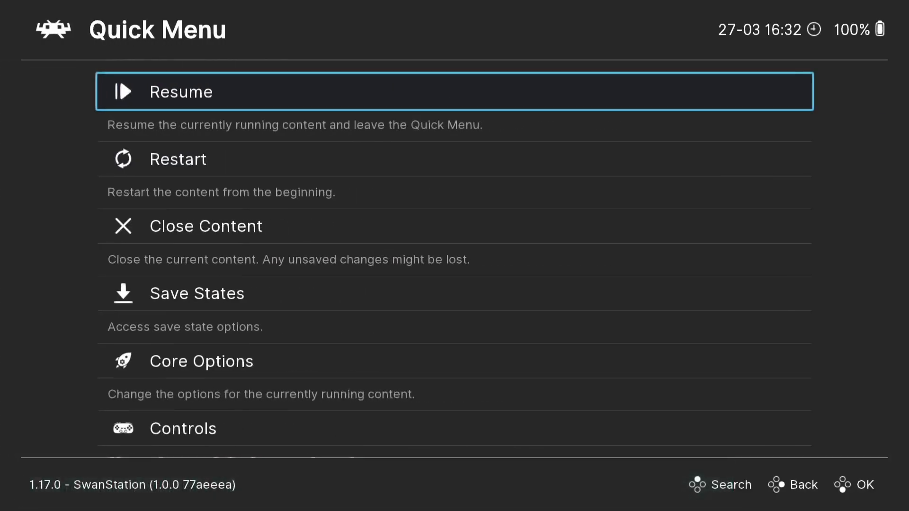
key("Return")
key("Left")
key("Up")
key("z")
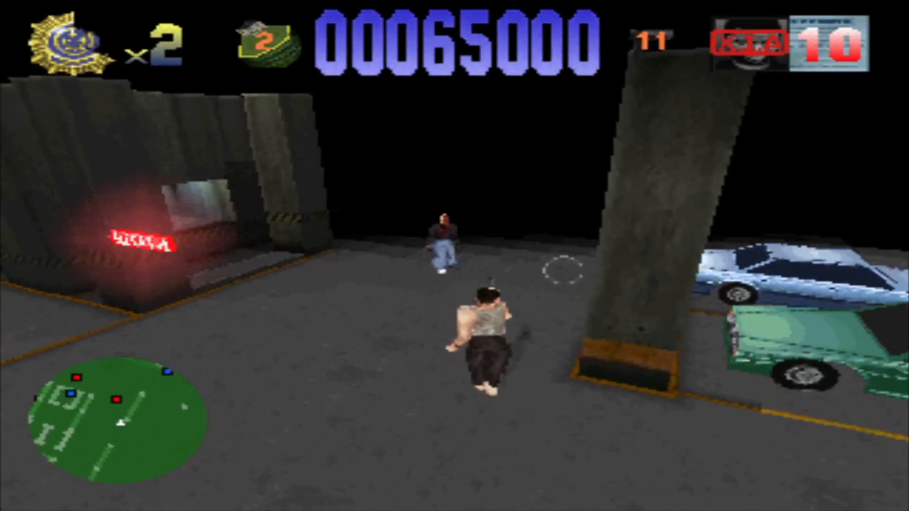
key("z")
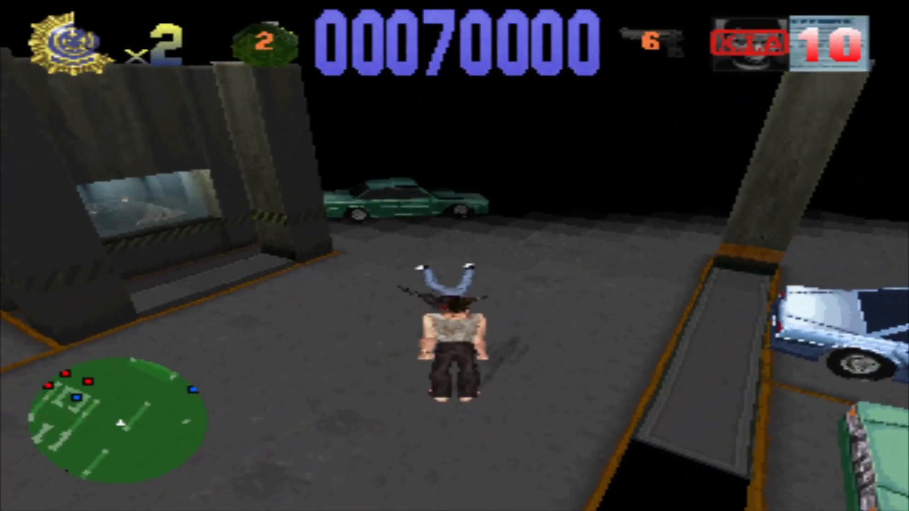
- Return to the video scaling settings from the running game and turn off bilinear filtering
key("F1")
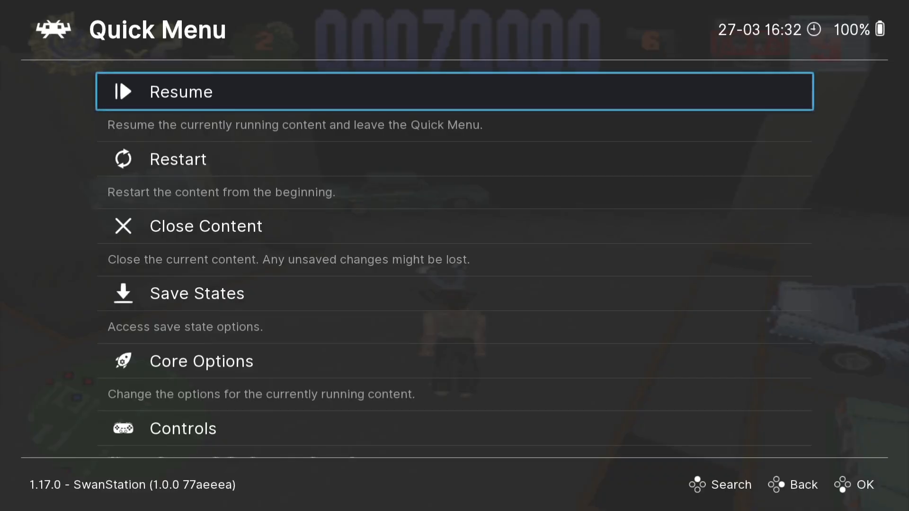
key("BackSpace")
key("Down")
key("Right")
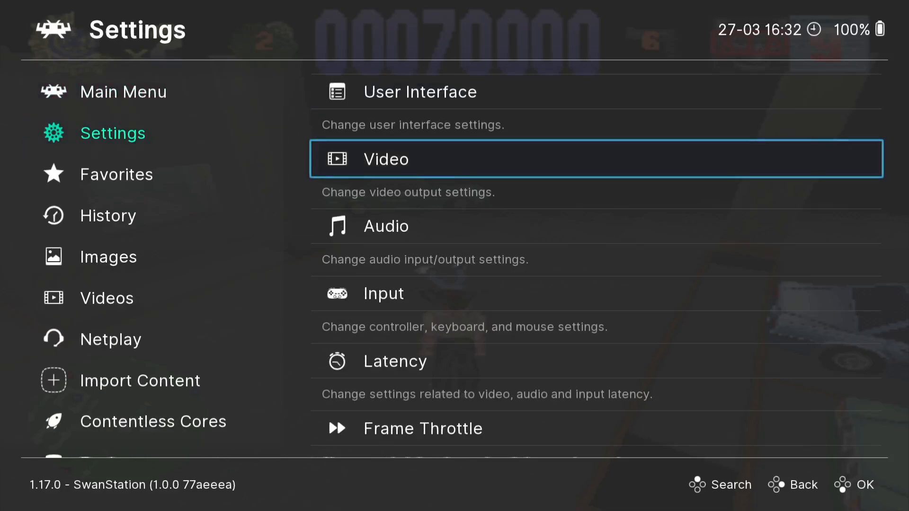
key("Return")
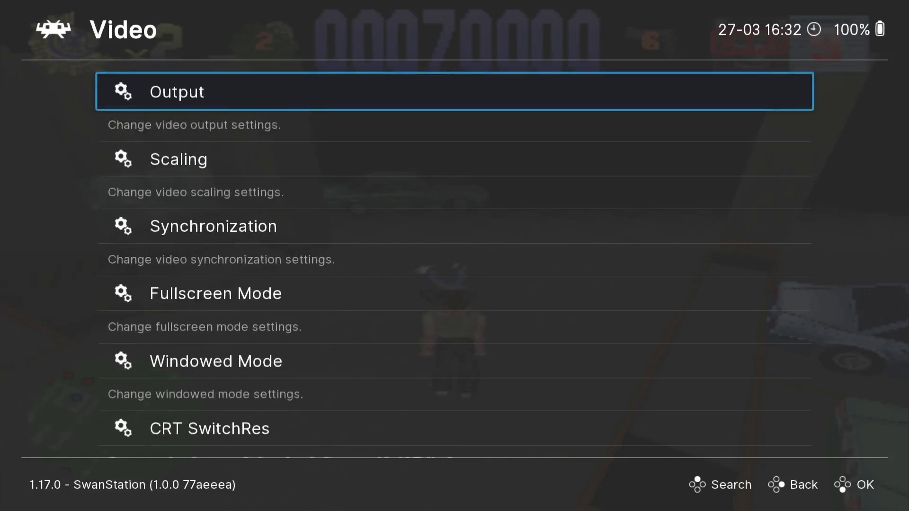
key("Down")
key("Return")
key("Down")
key("Down")
key("Down")
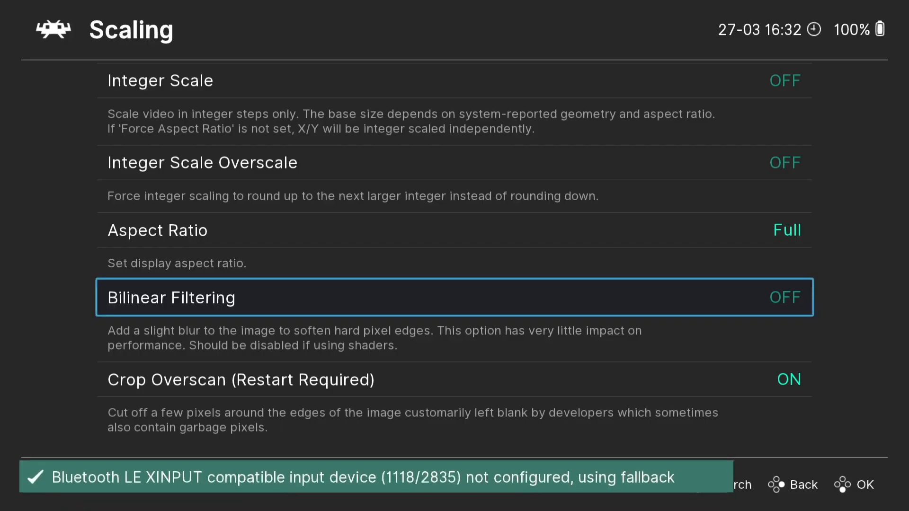
- Resume the game and play on to check the picture without bilinear filtering
key("BackSpace")
key("BackSpace")
key("BackSpace")
key("Return")
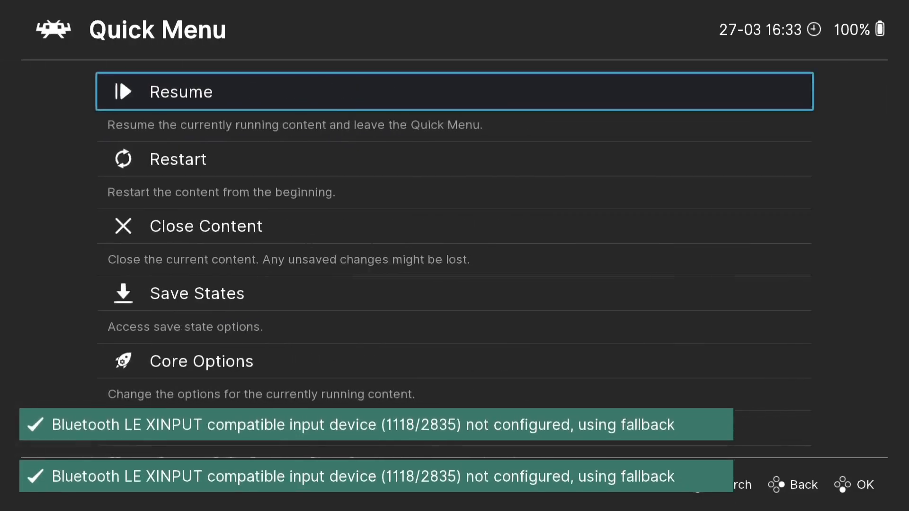
key("Return")
key("Right")
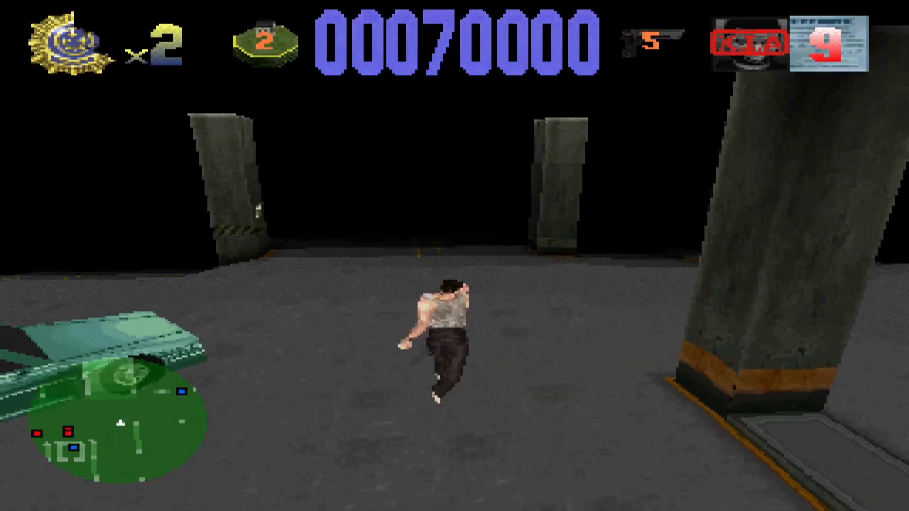
key("z")
key("Left")
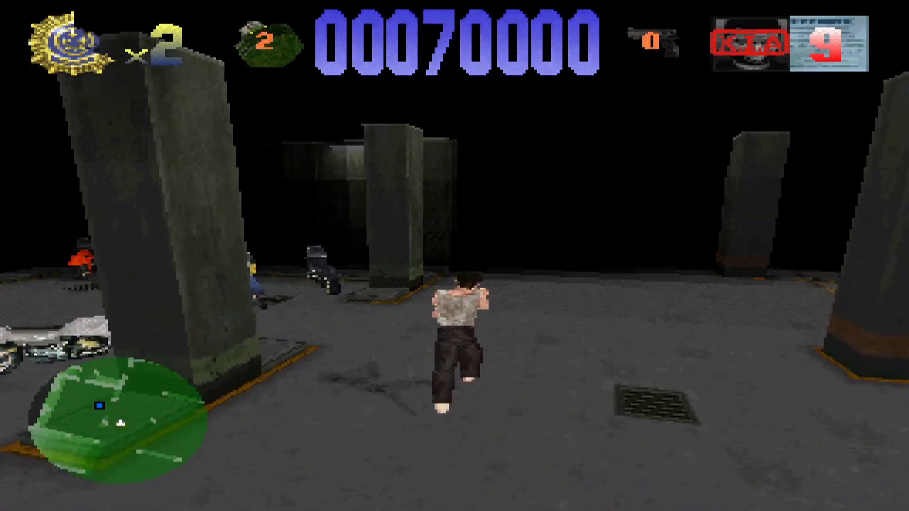
key("Right")
- Change the video filter in the video output settings of the running game and resume play
key("F1")
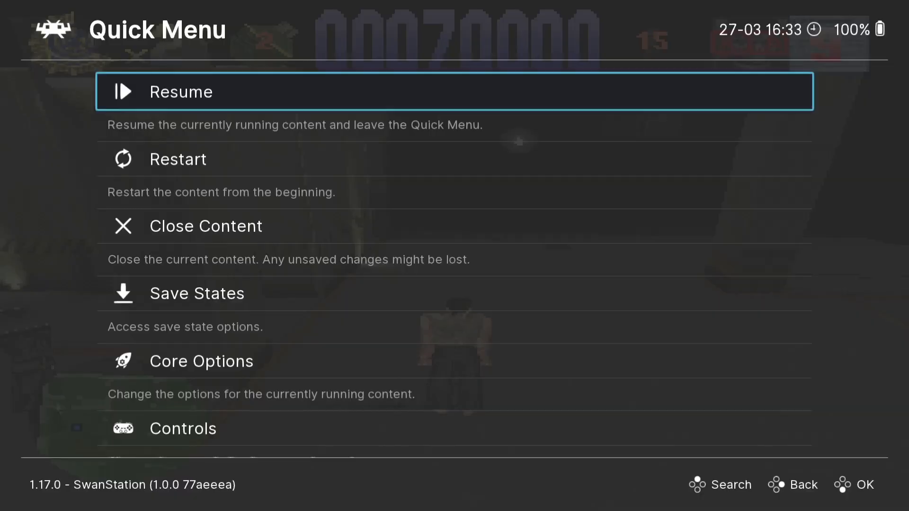
key("BackSpace")
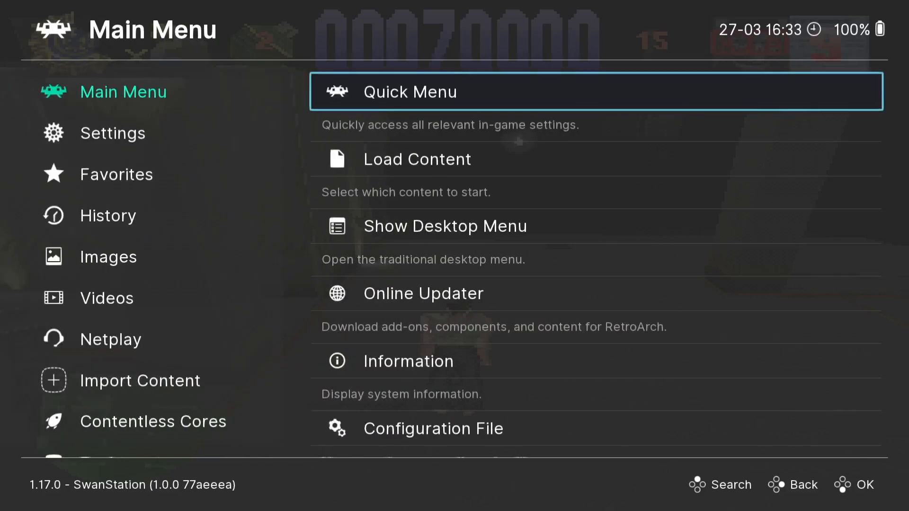
key("Left")
key("Down")
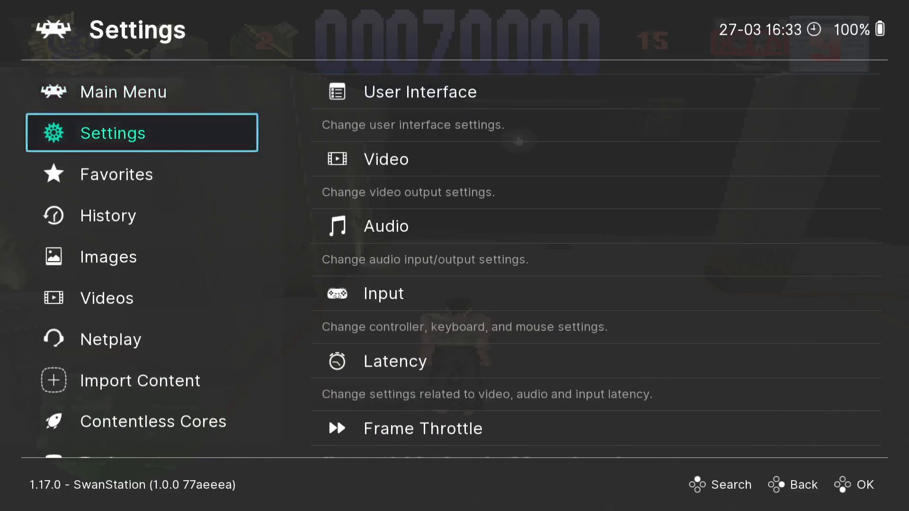
key("Right")
key("Return")
key("Up")
key("Up")
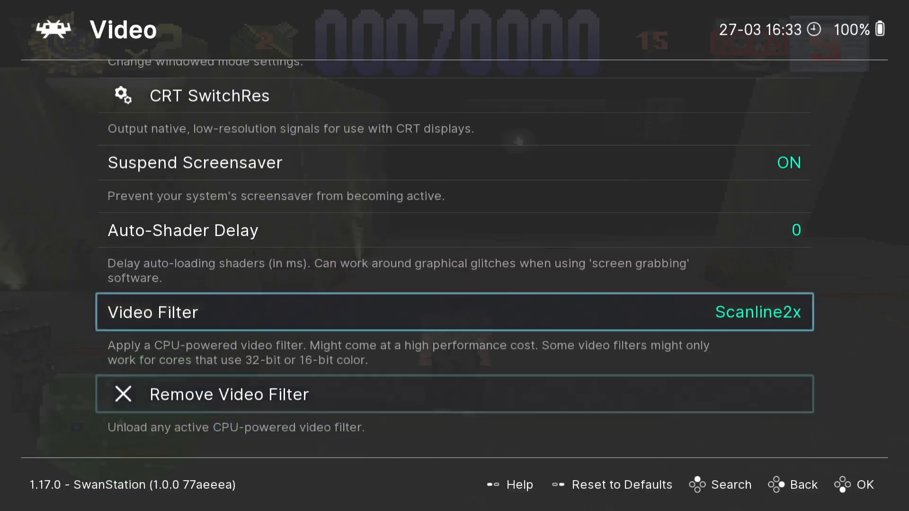
key("Return")
key("Down")
key("Down")
key("Down")
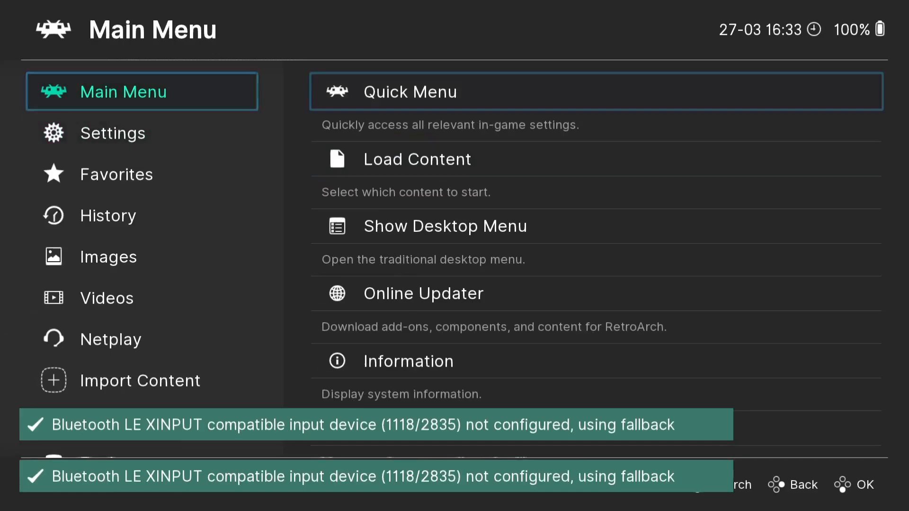
key("Return")
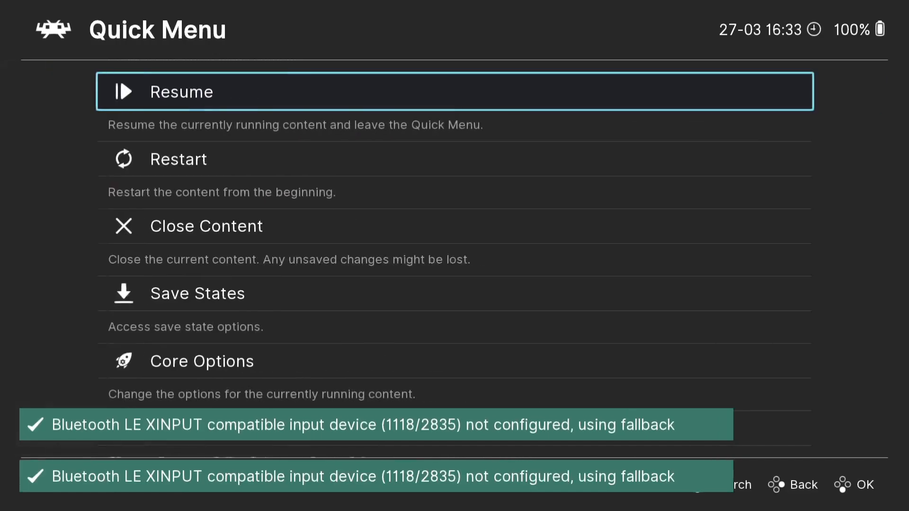
key("Return")
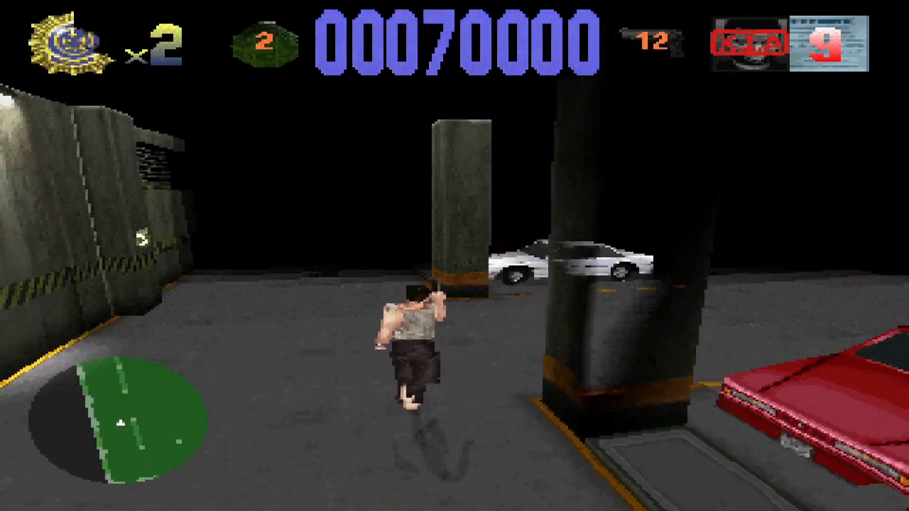
- Leave the running game for the main menu and open the Online Updater
key("F1")
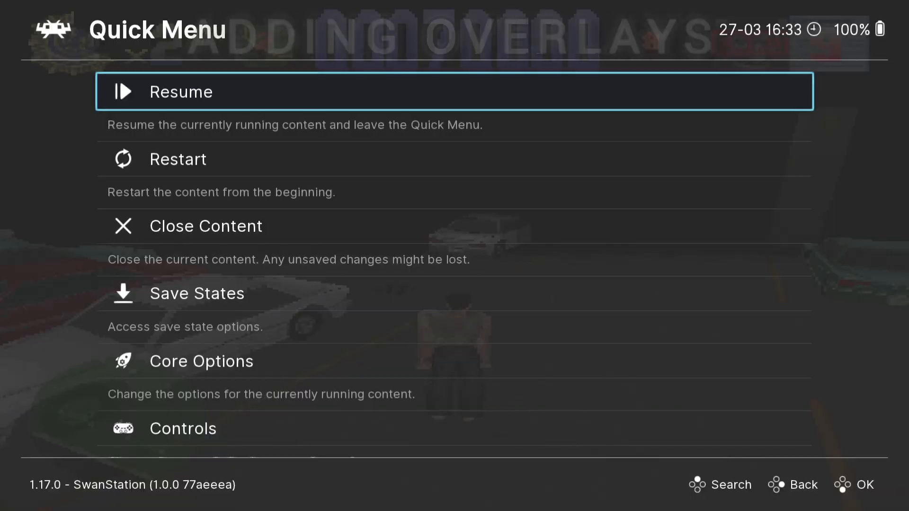
key("Down")
key("Down")
key("Down")
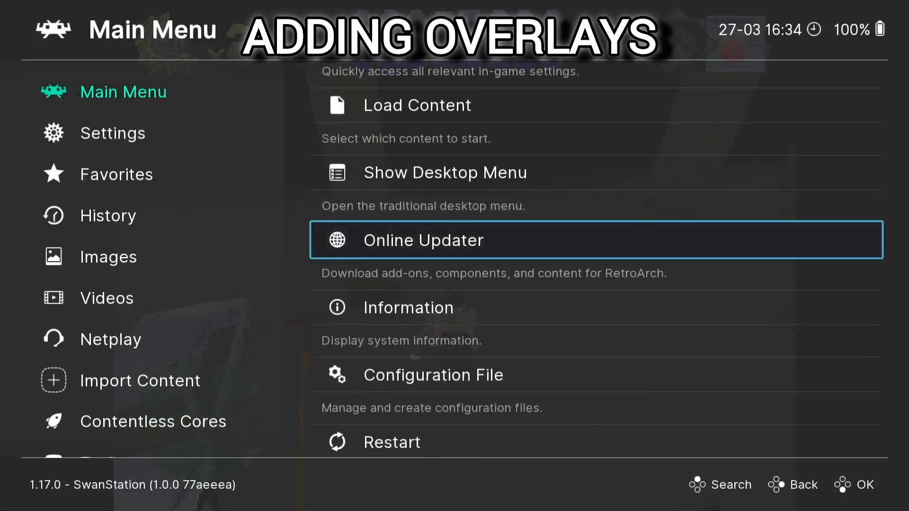
key("Return")
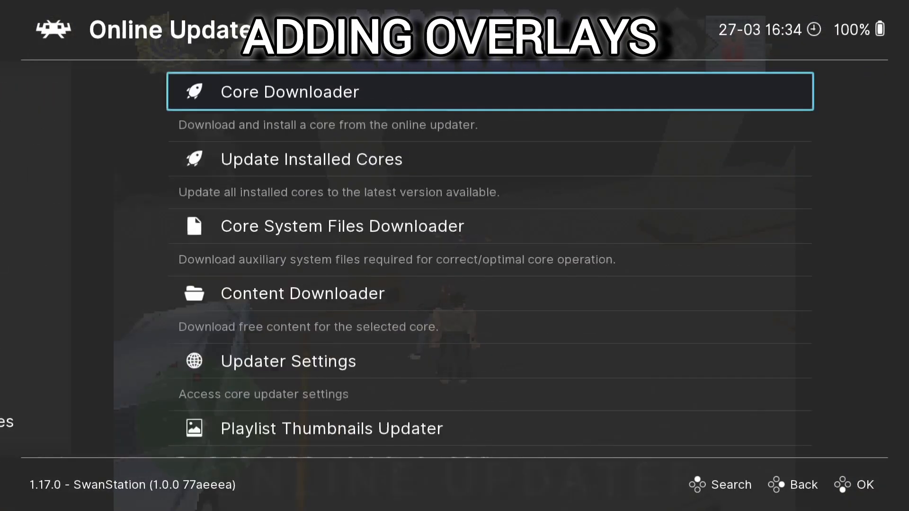
- Update the overlays and the Slang shaders through the Online Updater
key("Down")
key("Down")
key("Down")
key("Down")
key("Down")
key("Down")
key("Down")
key("Down")
key("Down")
key("Down")
key("Down")
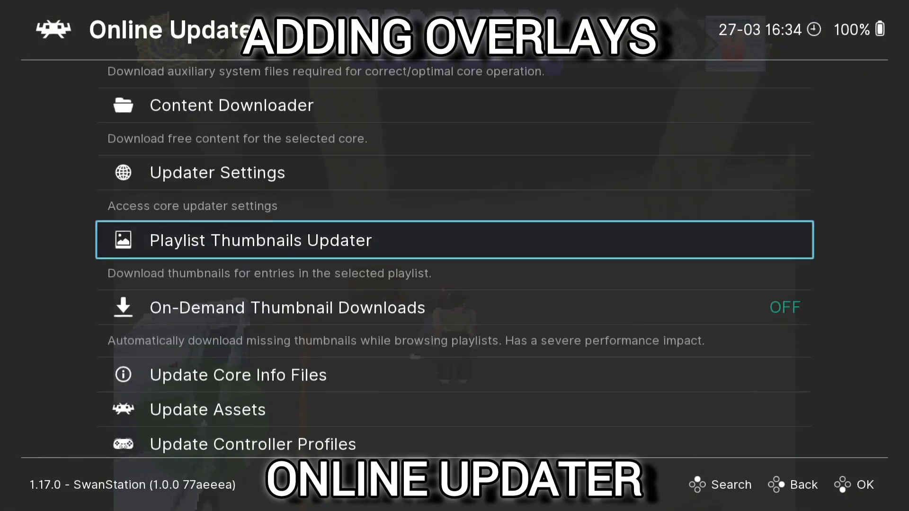
key("Down")
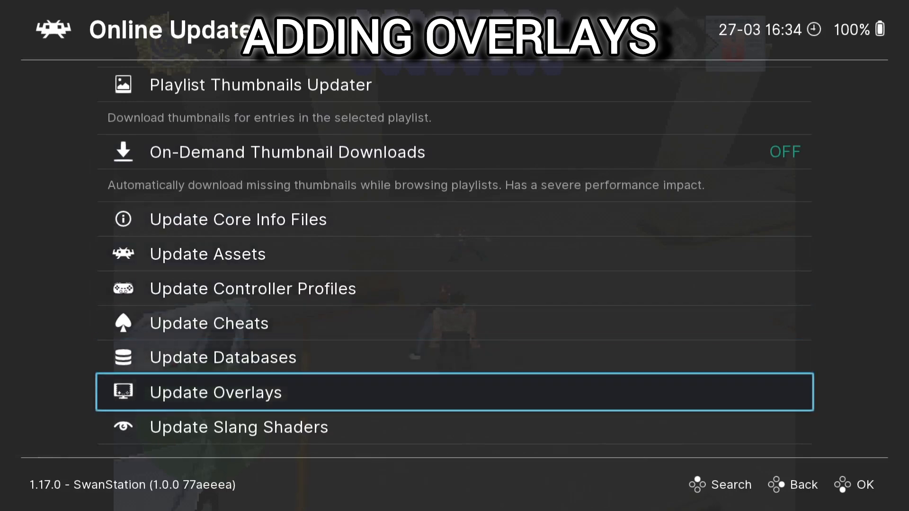
key("Return")
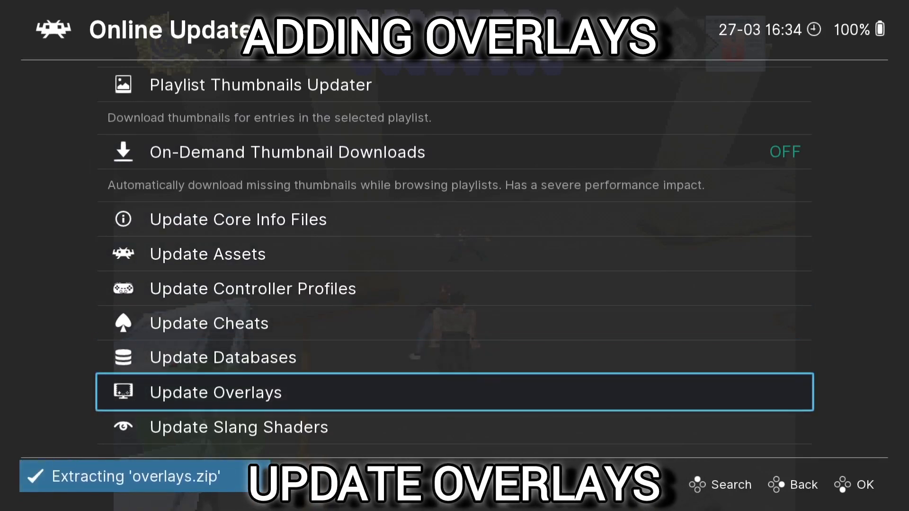
key("Down")
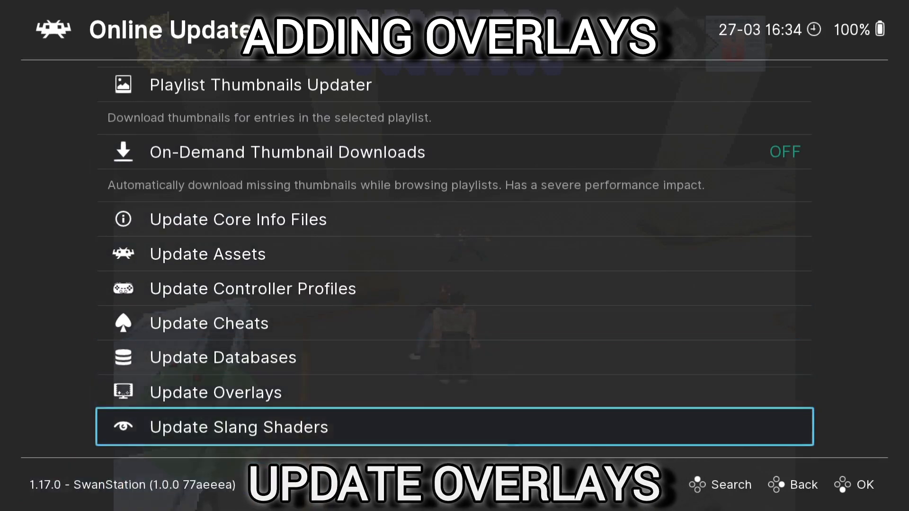
key("Return")
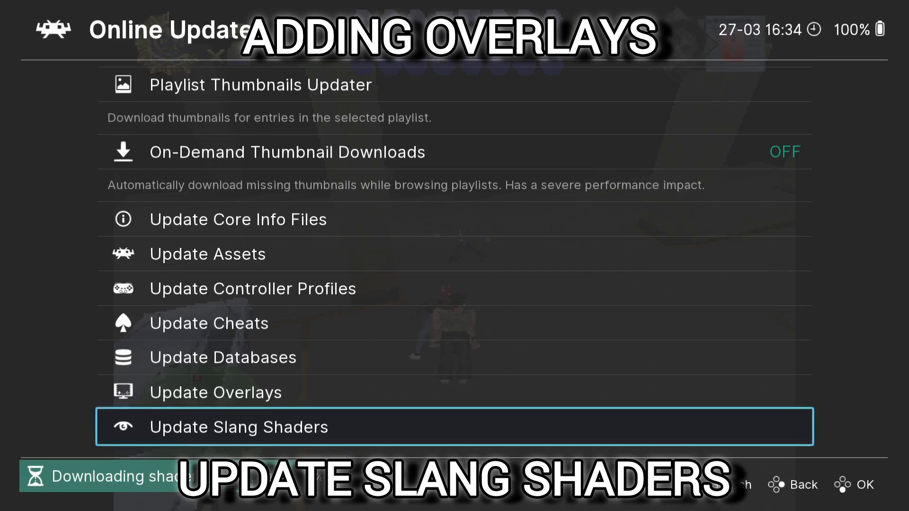
- Open the On-Screen Overlay settings of the running game and turn on Display Overlay
key("BackSpace")
key("Left")
key("Right")
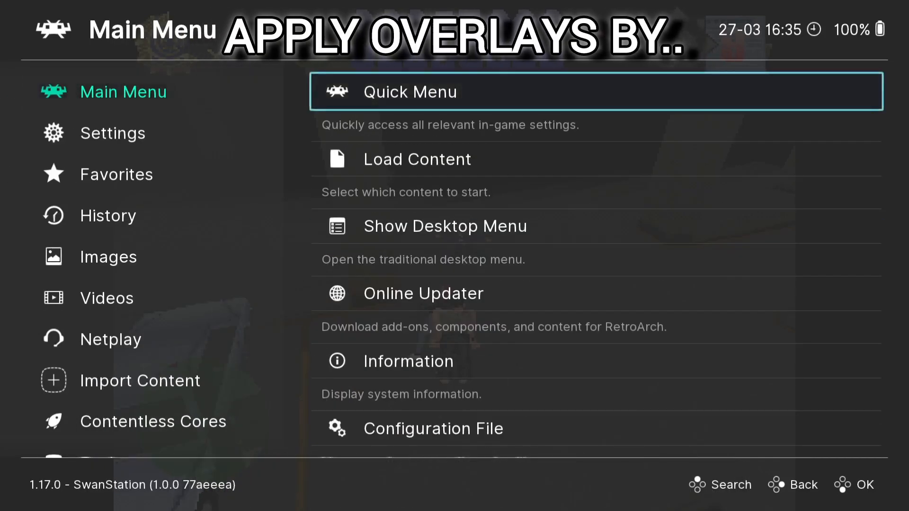
key("Return")
key("Up")
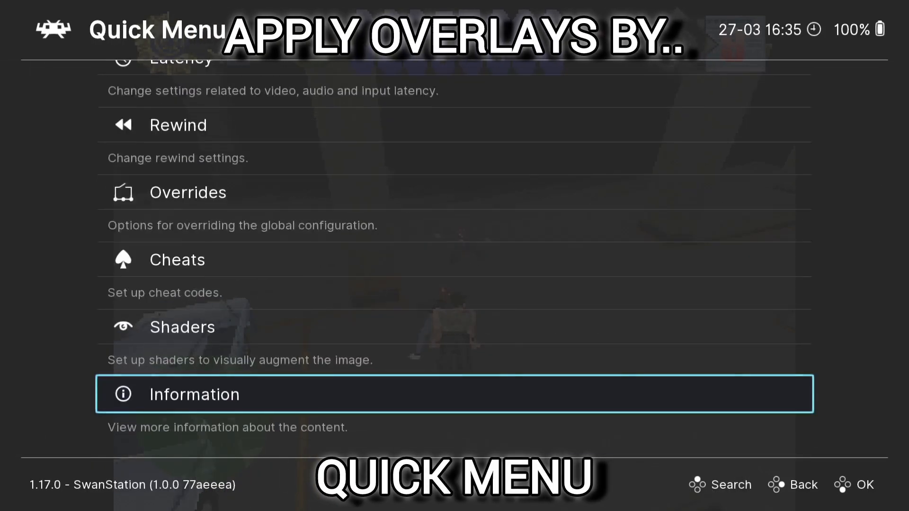
key("Up")
key("Up")
key("Up")
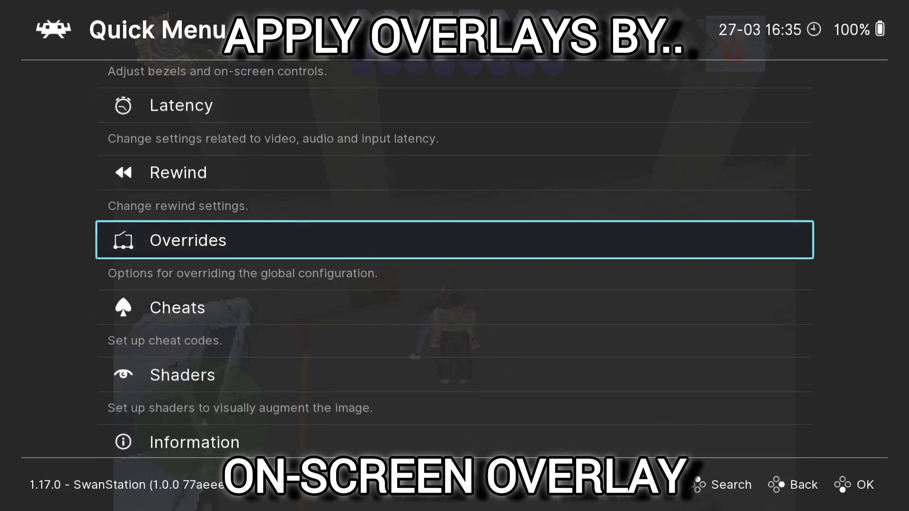
key("Up")
key("Up")
key("Return")
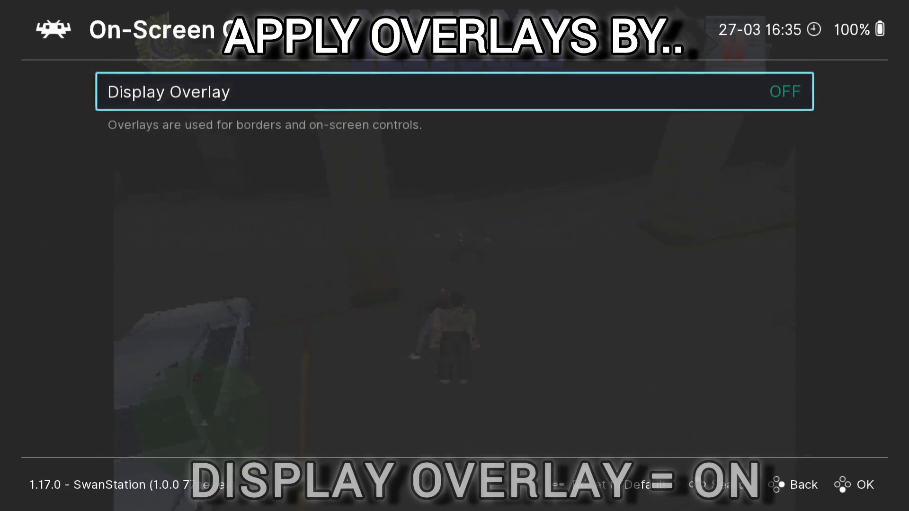
key("Return")
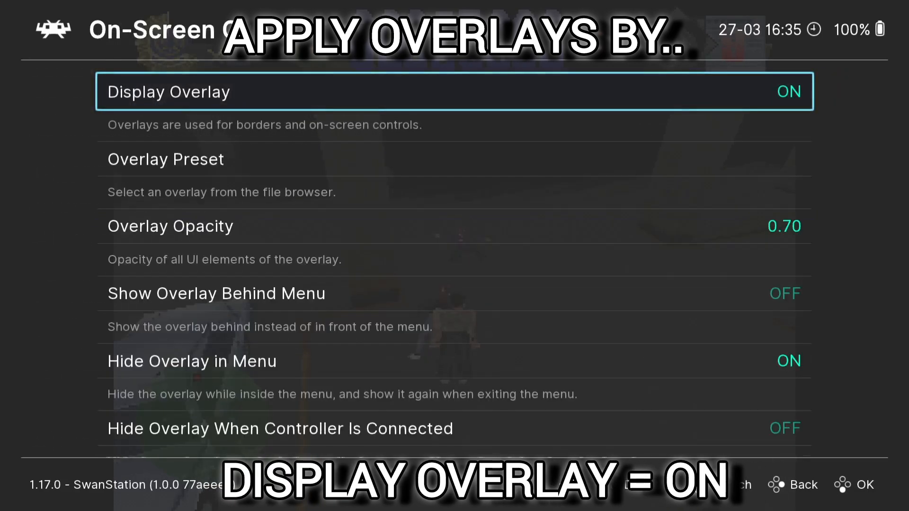
- Load psx_animated_border.cfg from the borders/psx_animated_border folder as the overlay preset
key("Down")
key("Return")
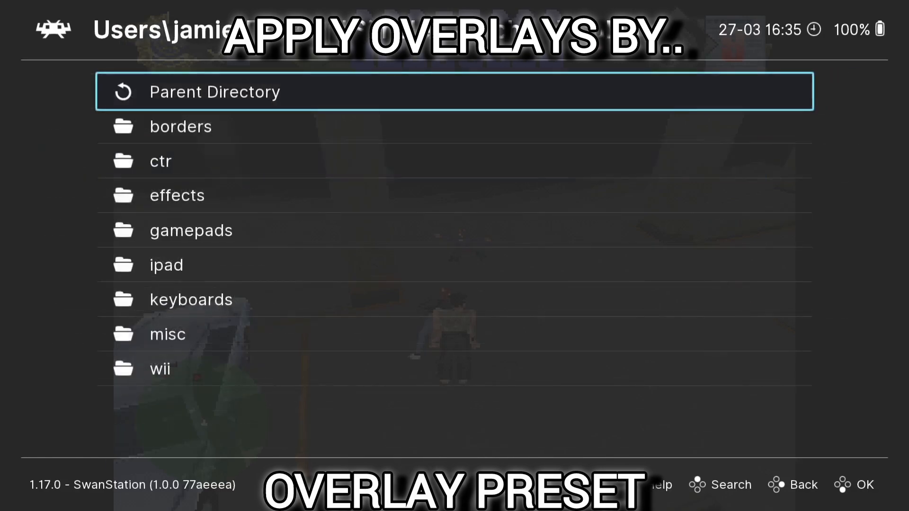
key("Down")
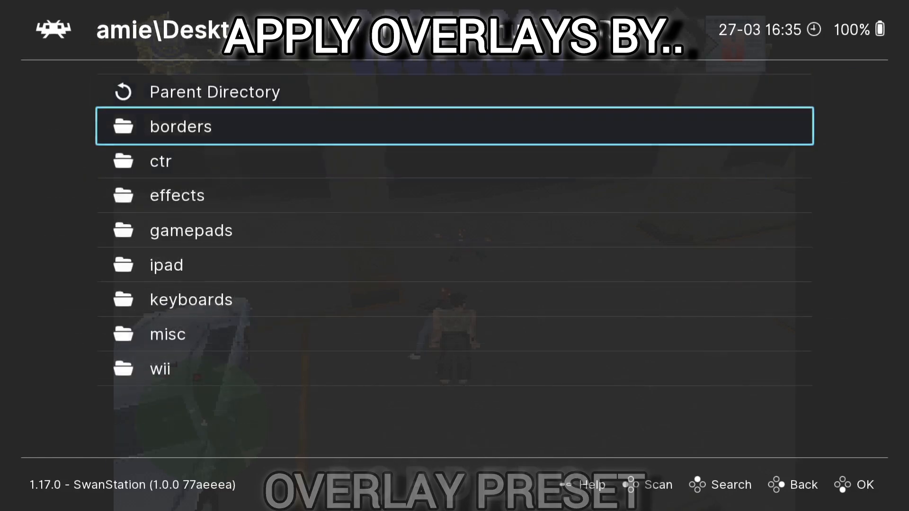
key("Return")
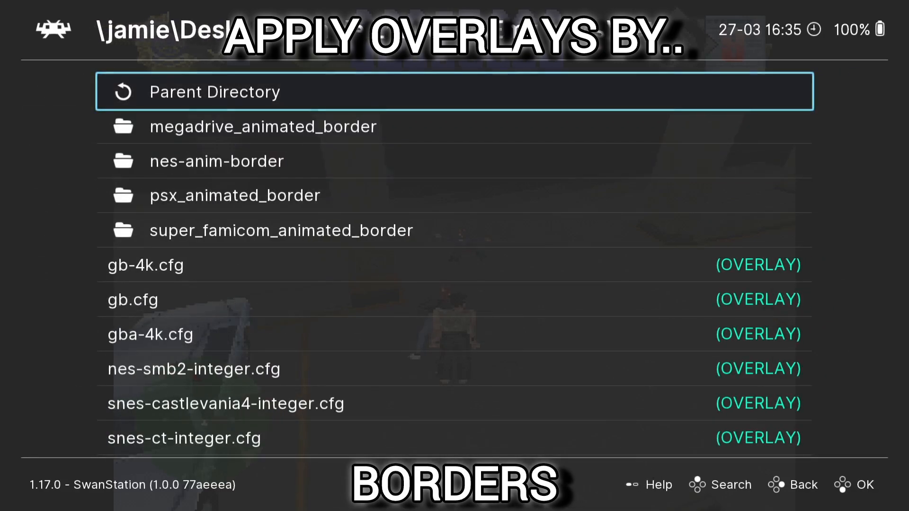
key("Down")
key("Down")
key("Down")
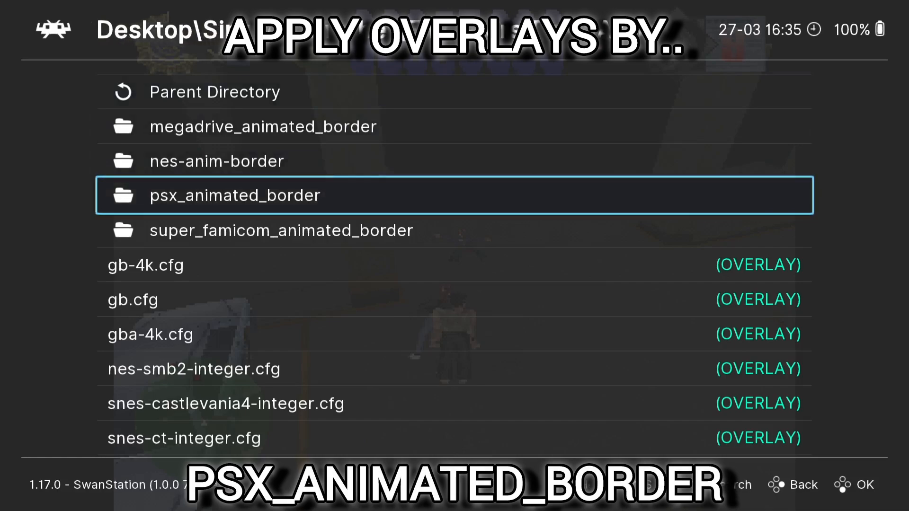
key("Return")
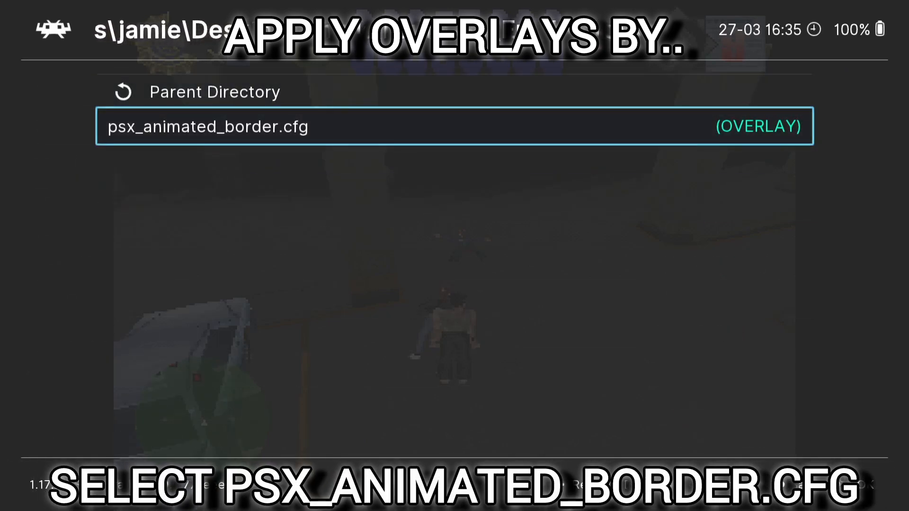
key("Return")
- Resume the game and play on to check the picture with the animated PSX border overlay
key("BackSpace")
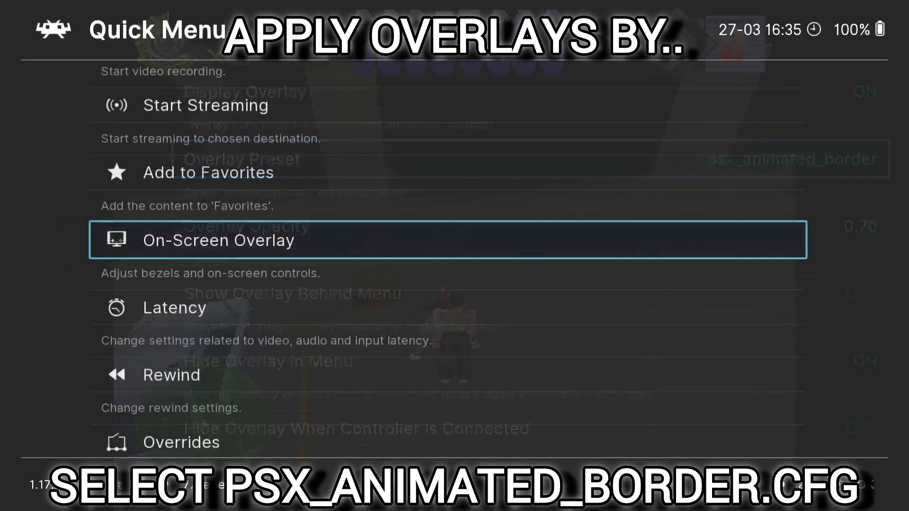
key("BackSpace")
key("Return")
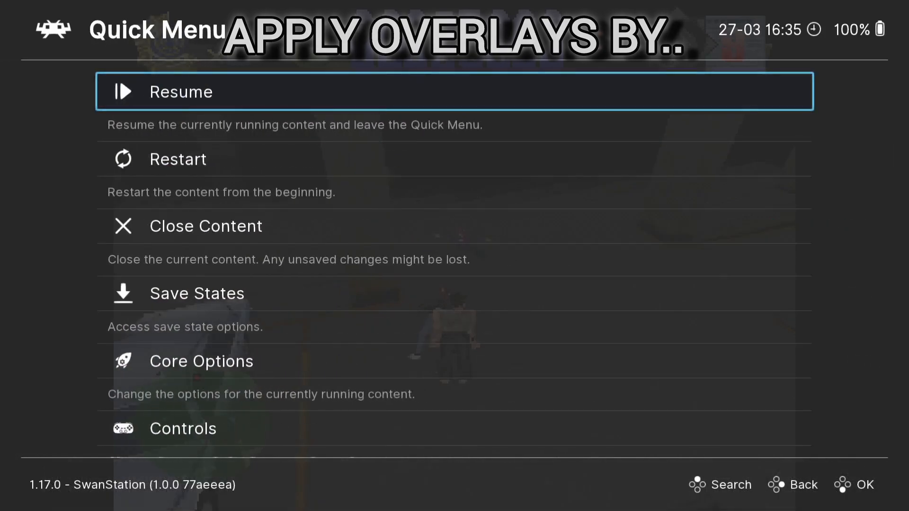
key("Return")
key("Up")
key("z")
key("Left")
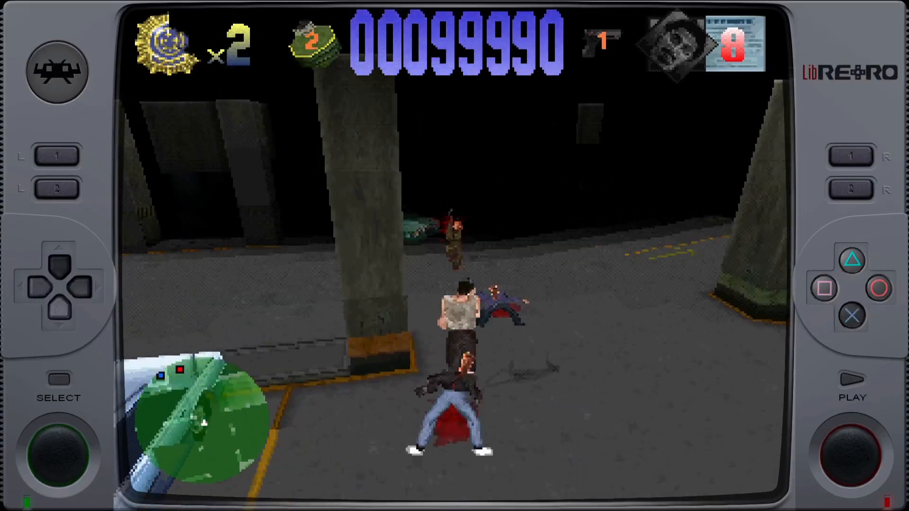
key("Right")
key("Up")
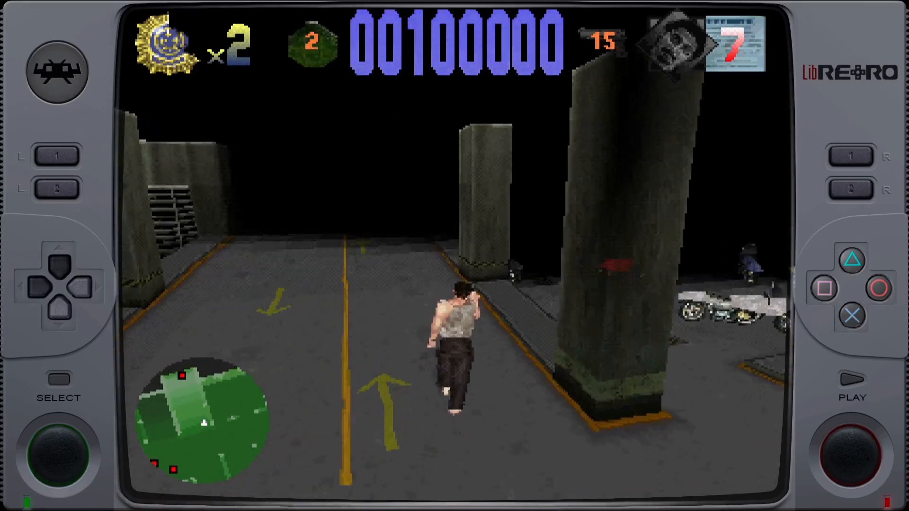
key("Right")
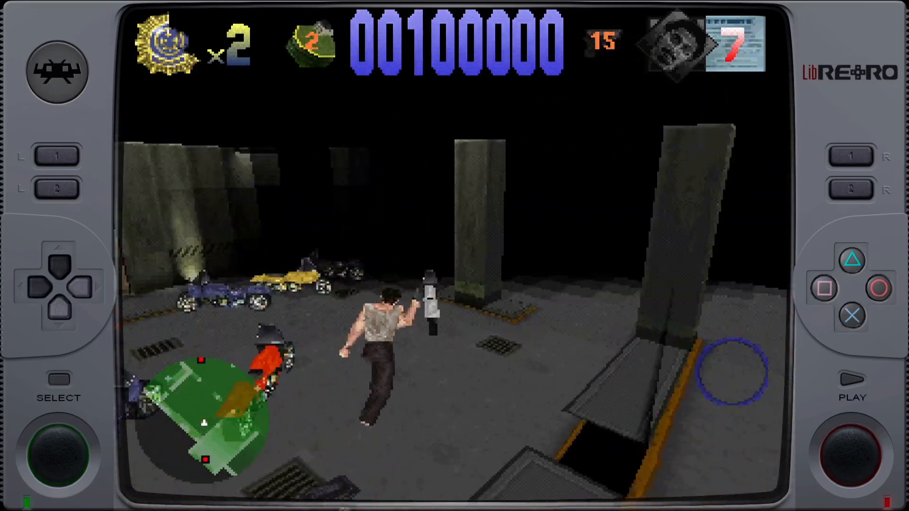
key("Up")
key("Right")
key("z")
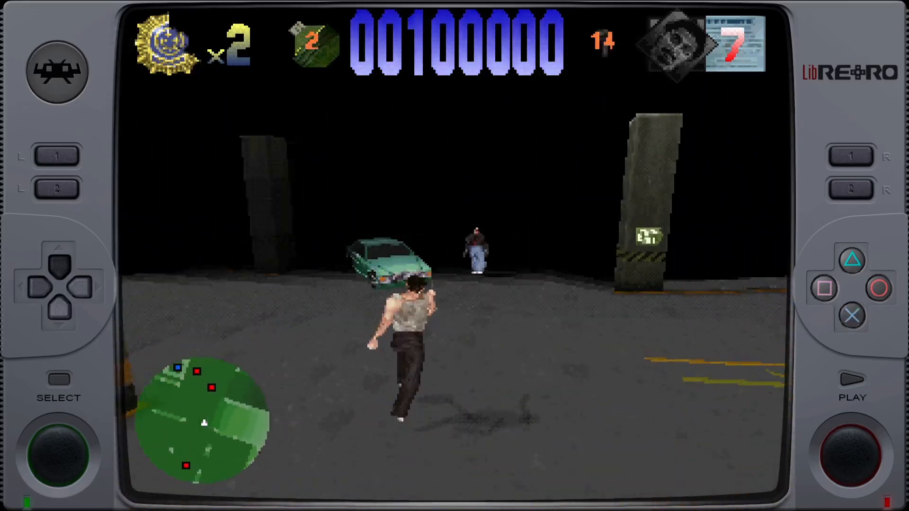
key("Up")
key("Left")
key("z")
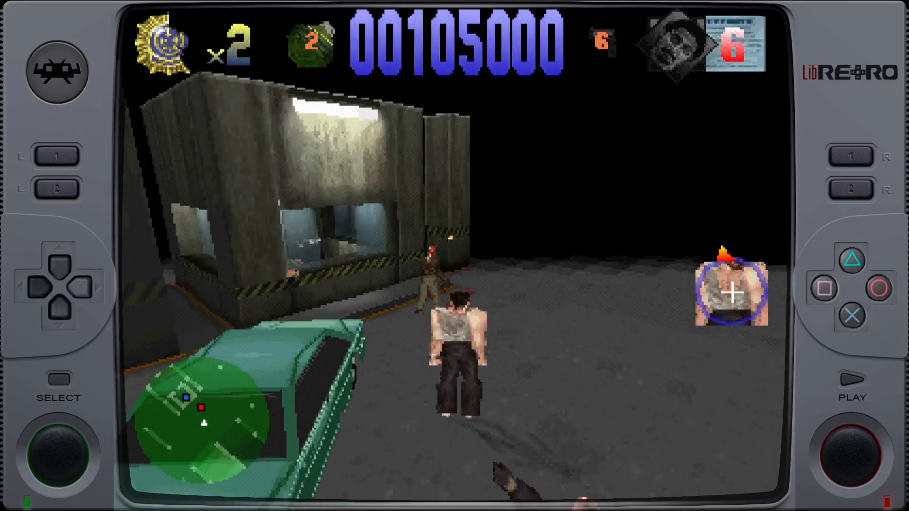
key("Right")
key("Up")
key("Right")
key("Left")
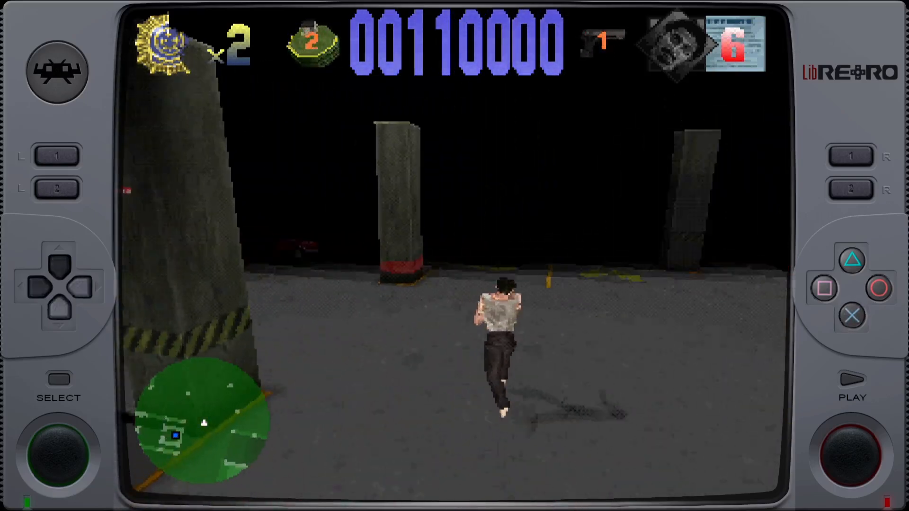
key("Up")
key("Left")
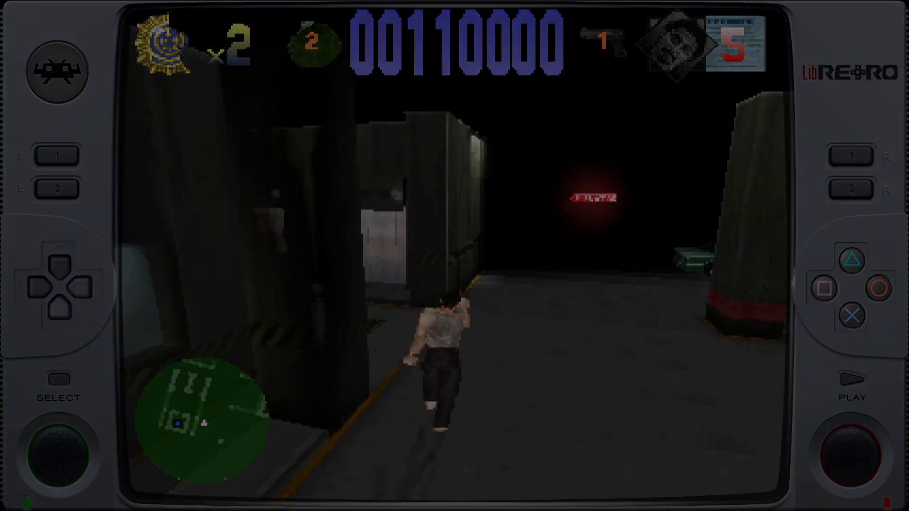